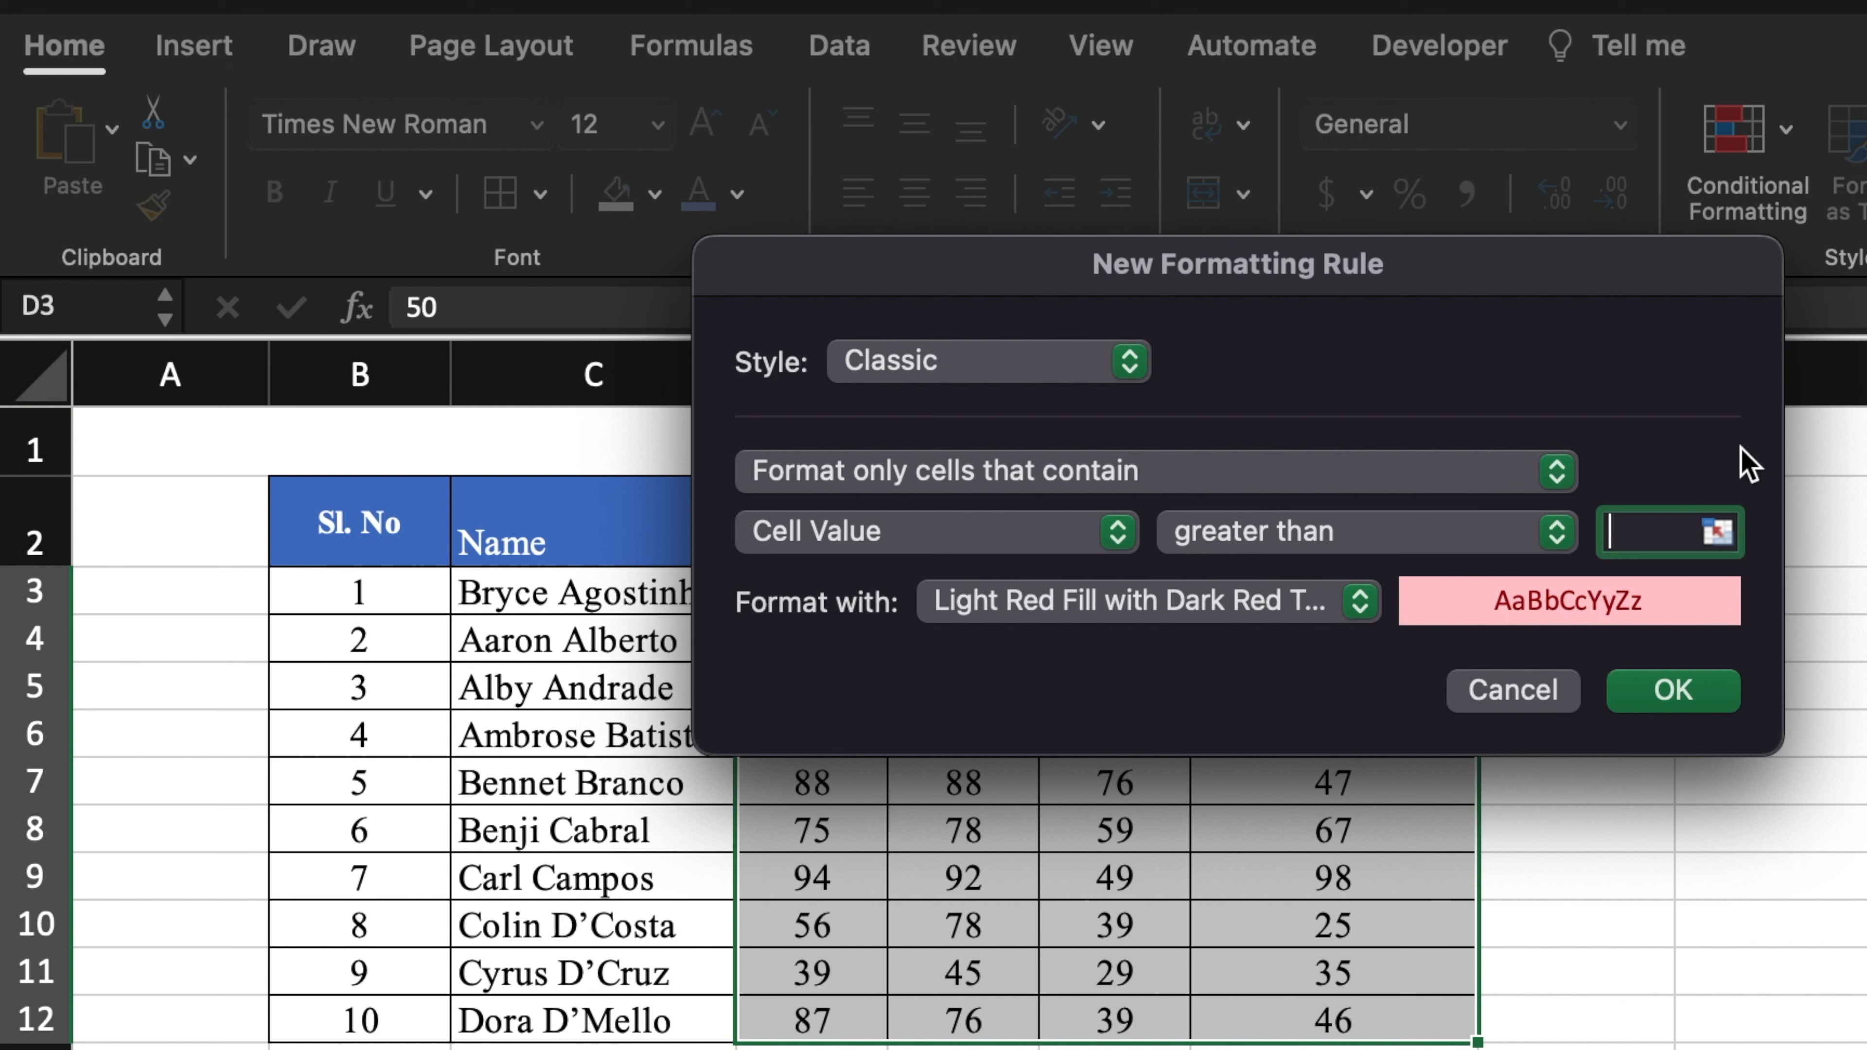
- Set the greater-than rule's threshold to 80 and apply it to the marks with a custom standard green fill
text(80)
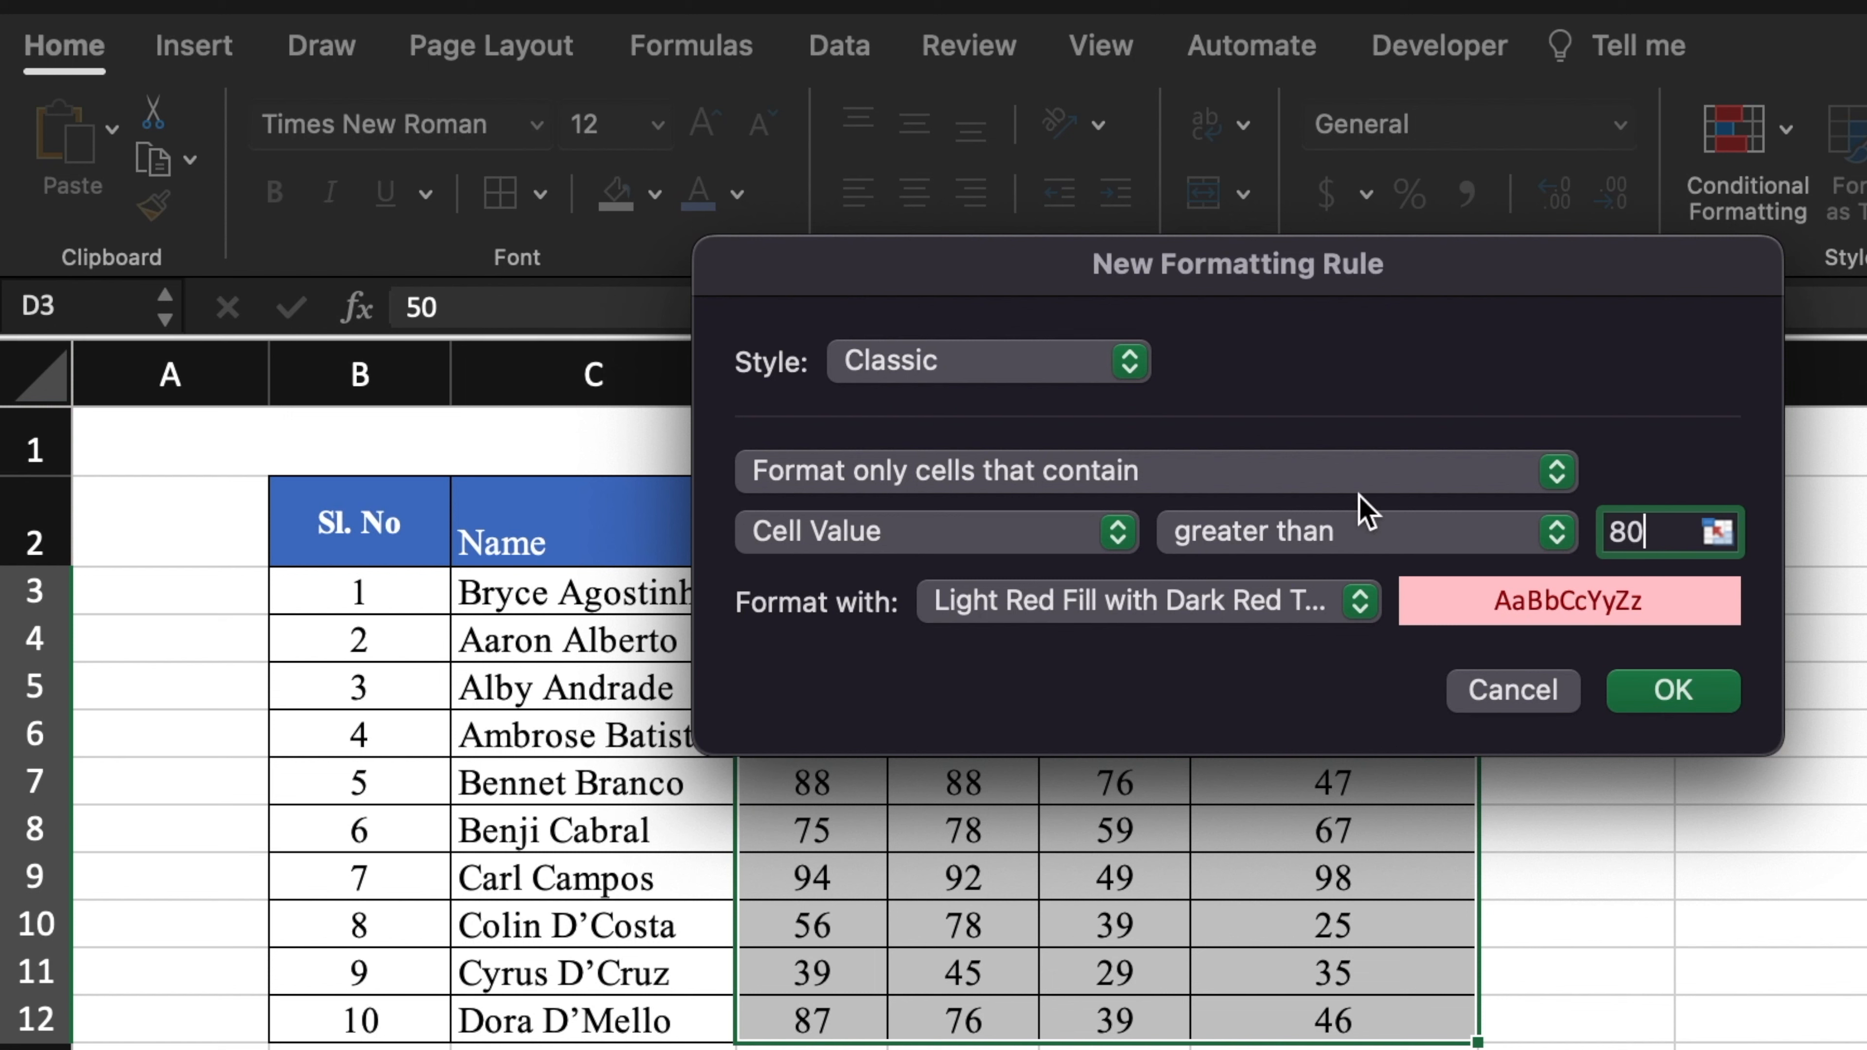
click(1362, 610)
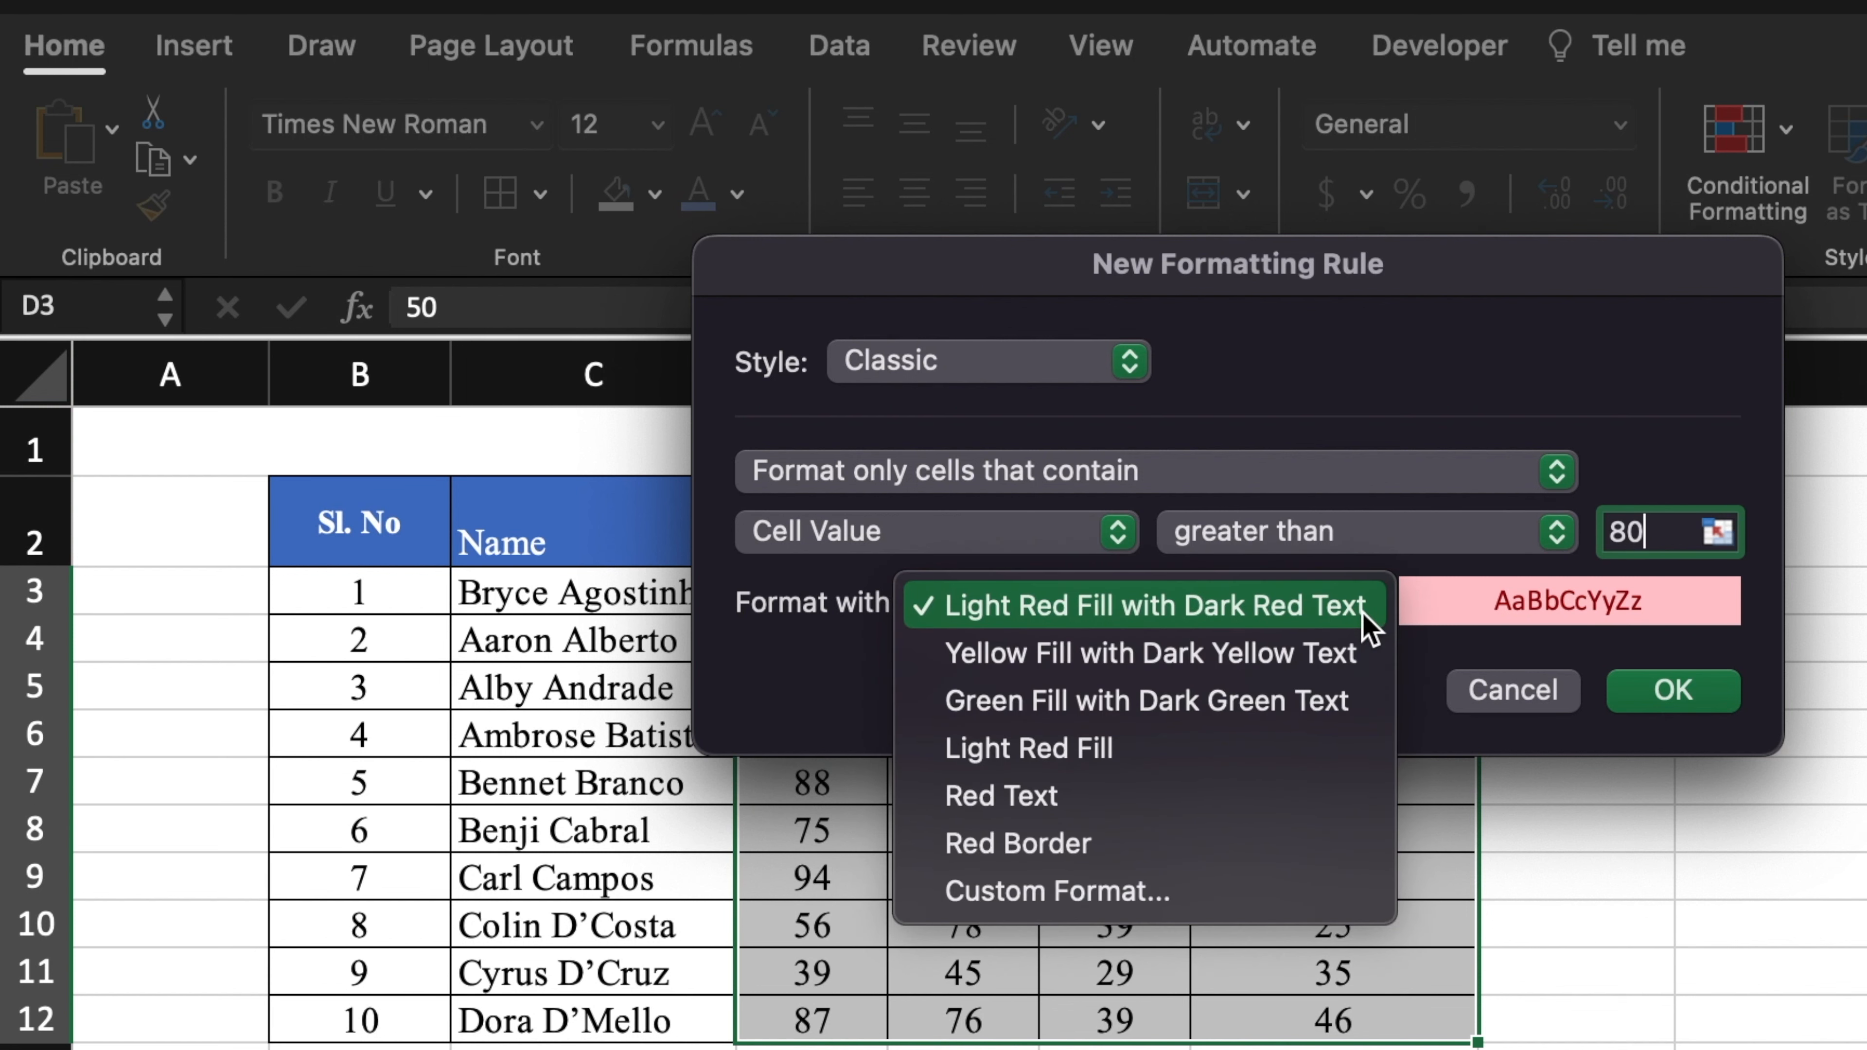
click(1259, 890)
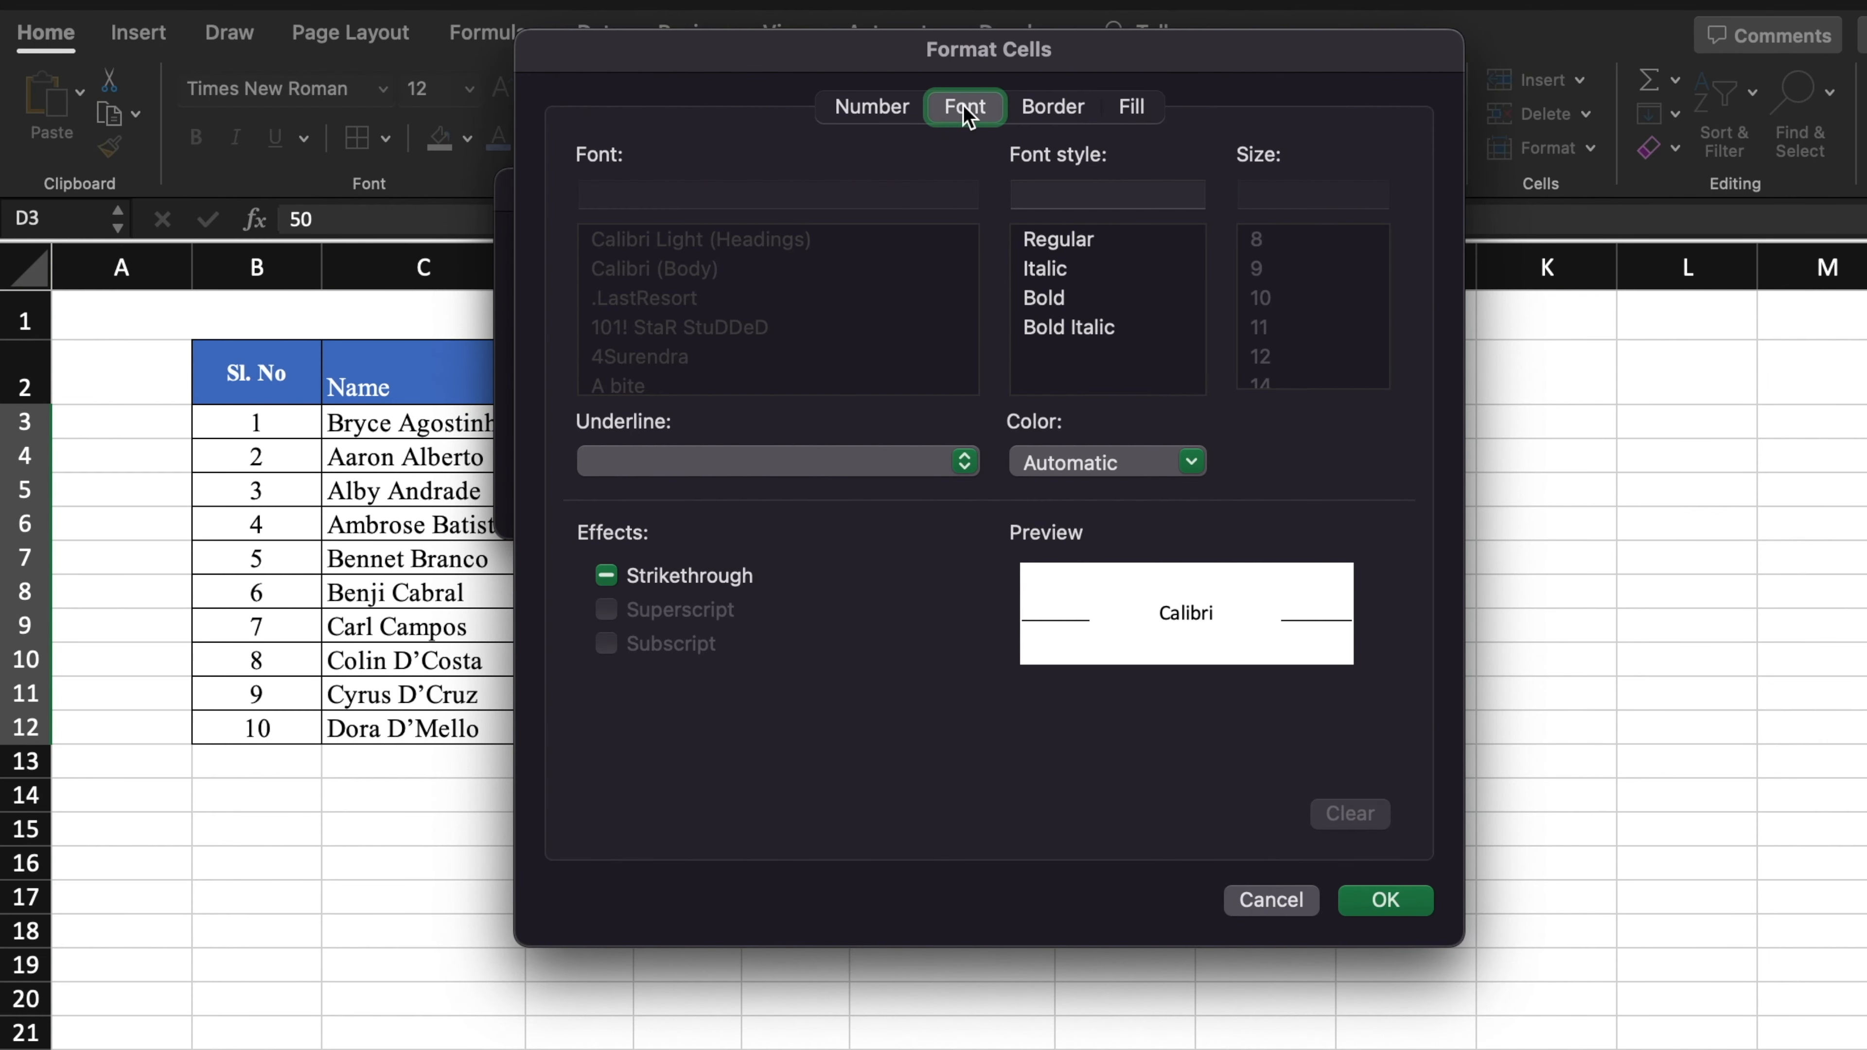
click(1133, 106)
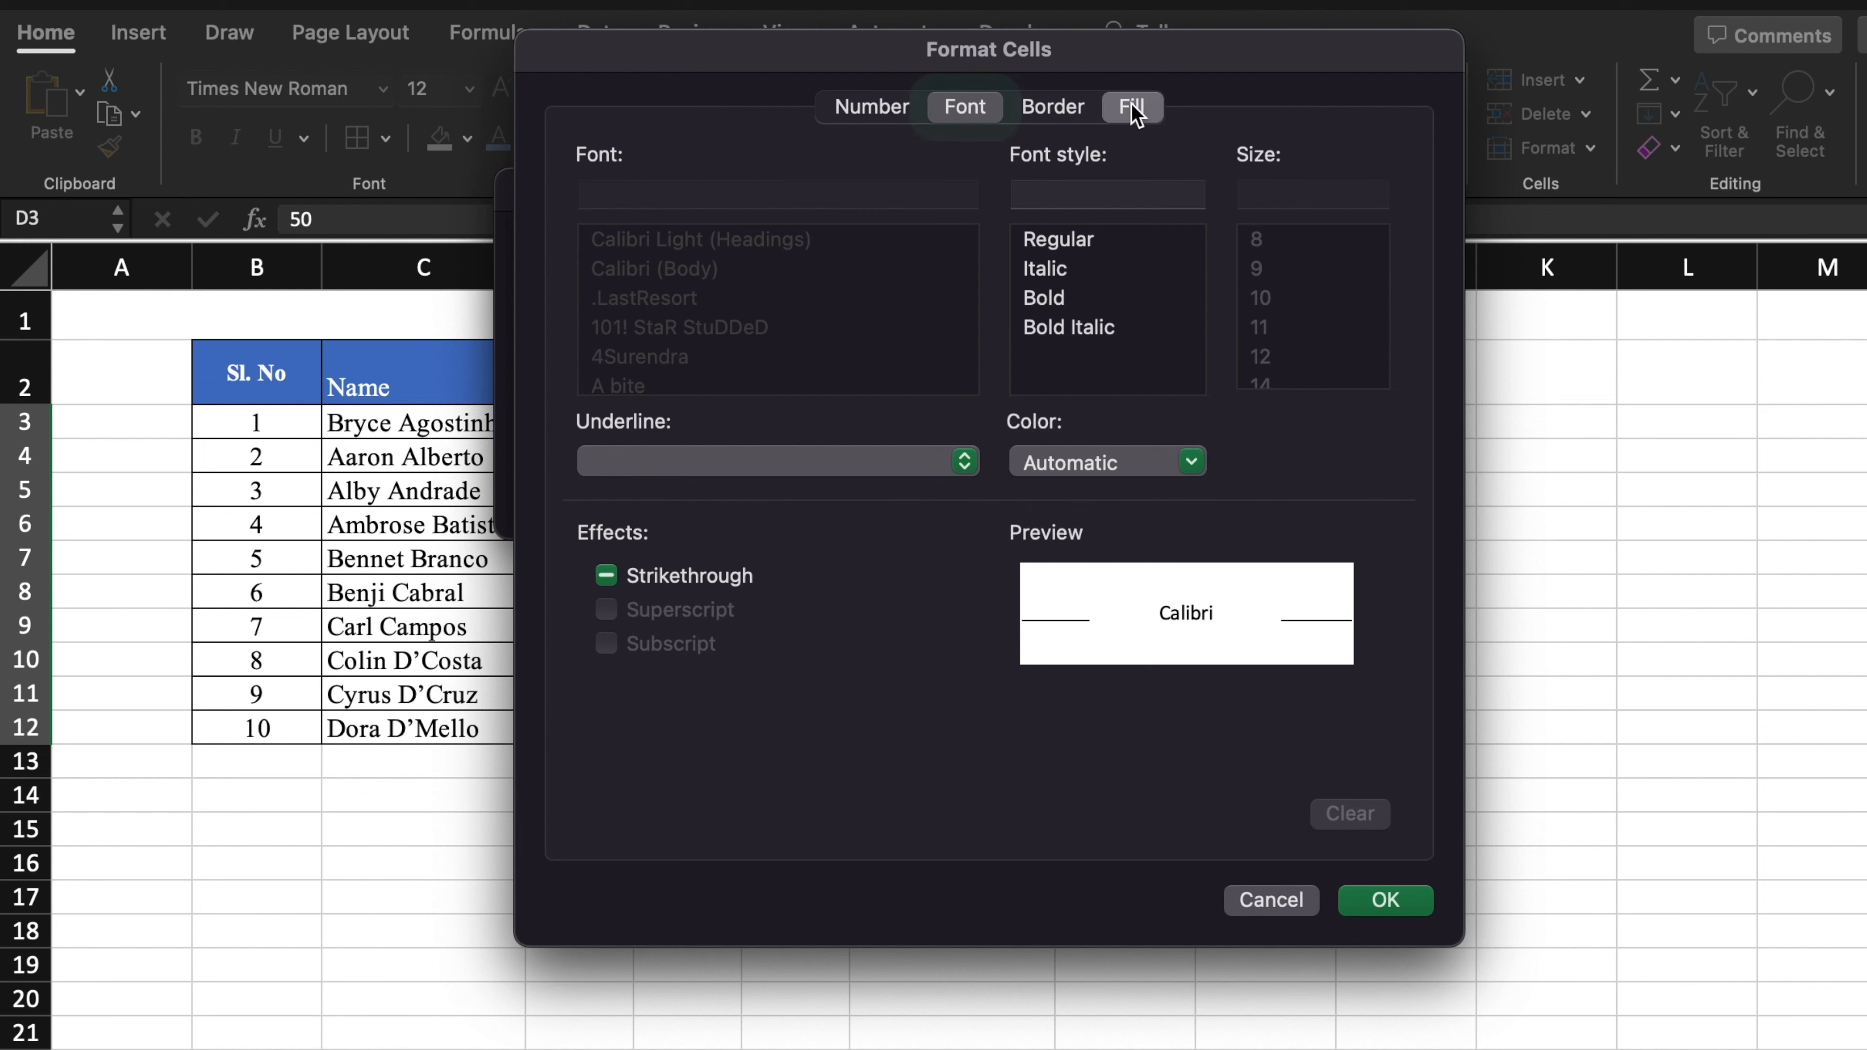
click(896, 222)
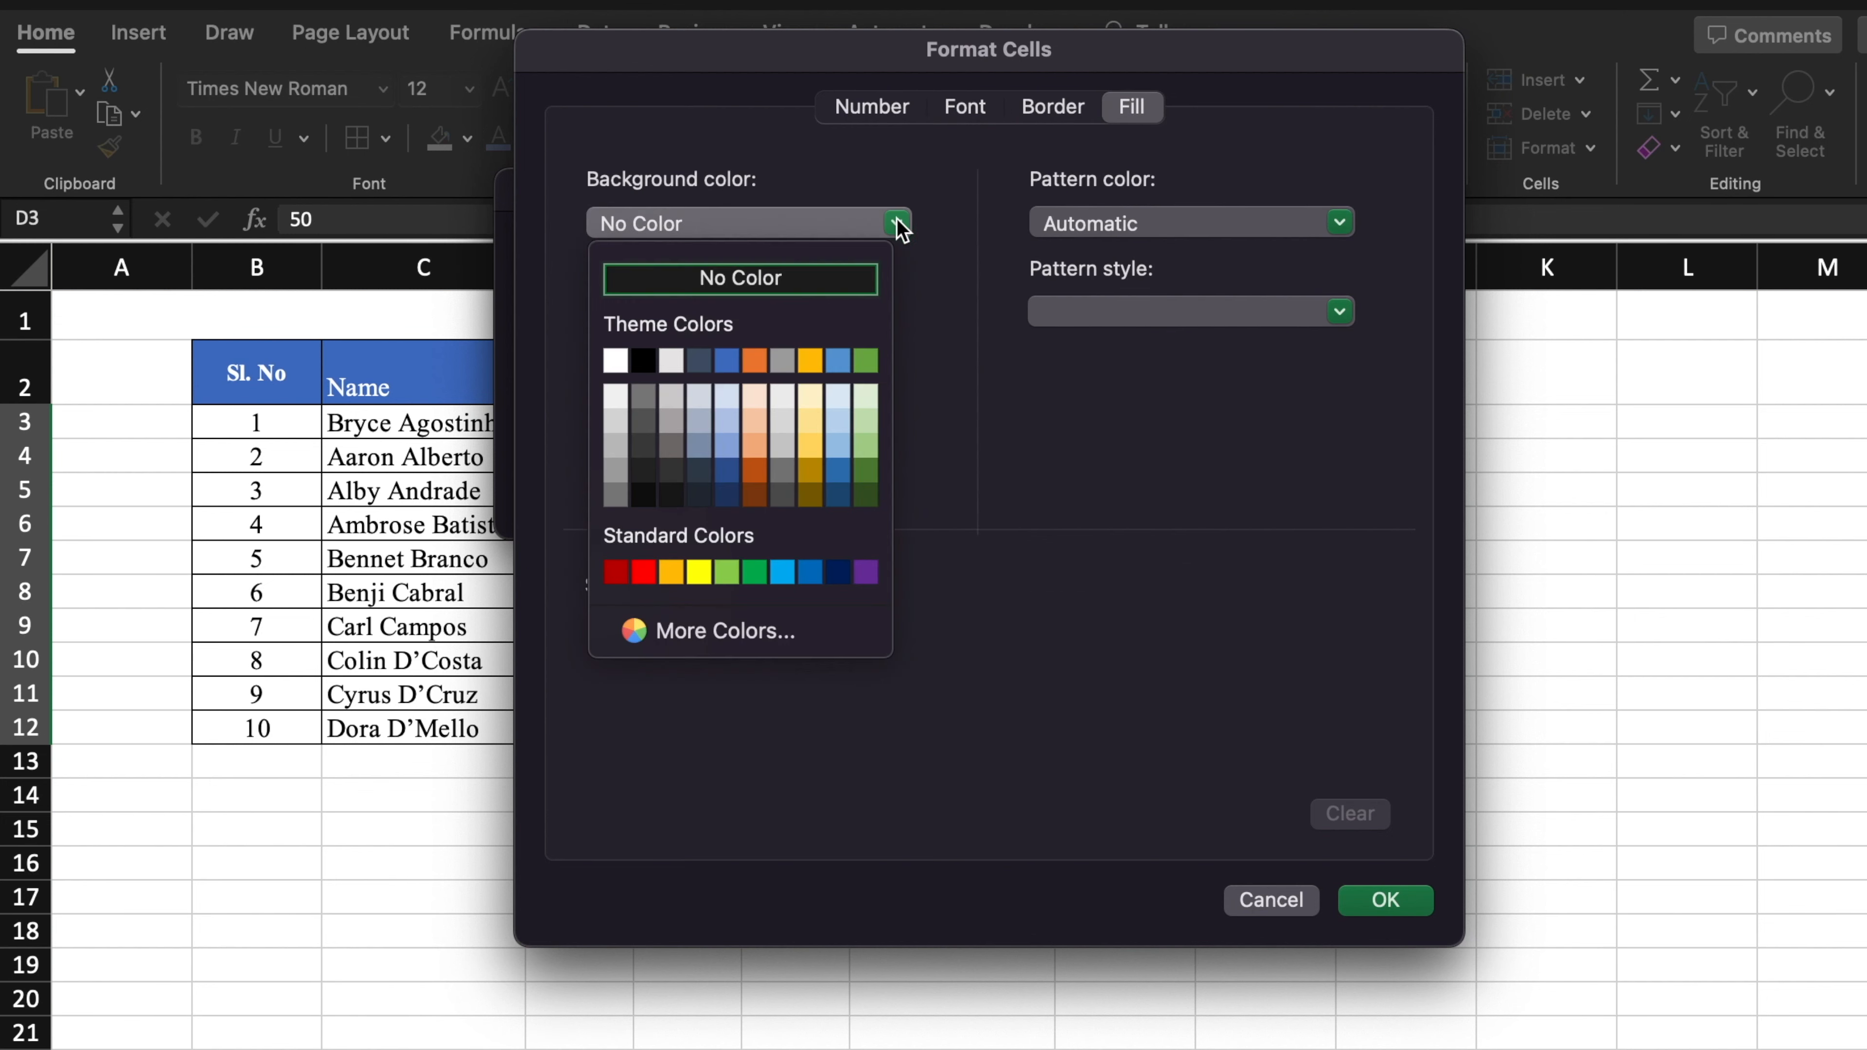
click(755, 572)
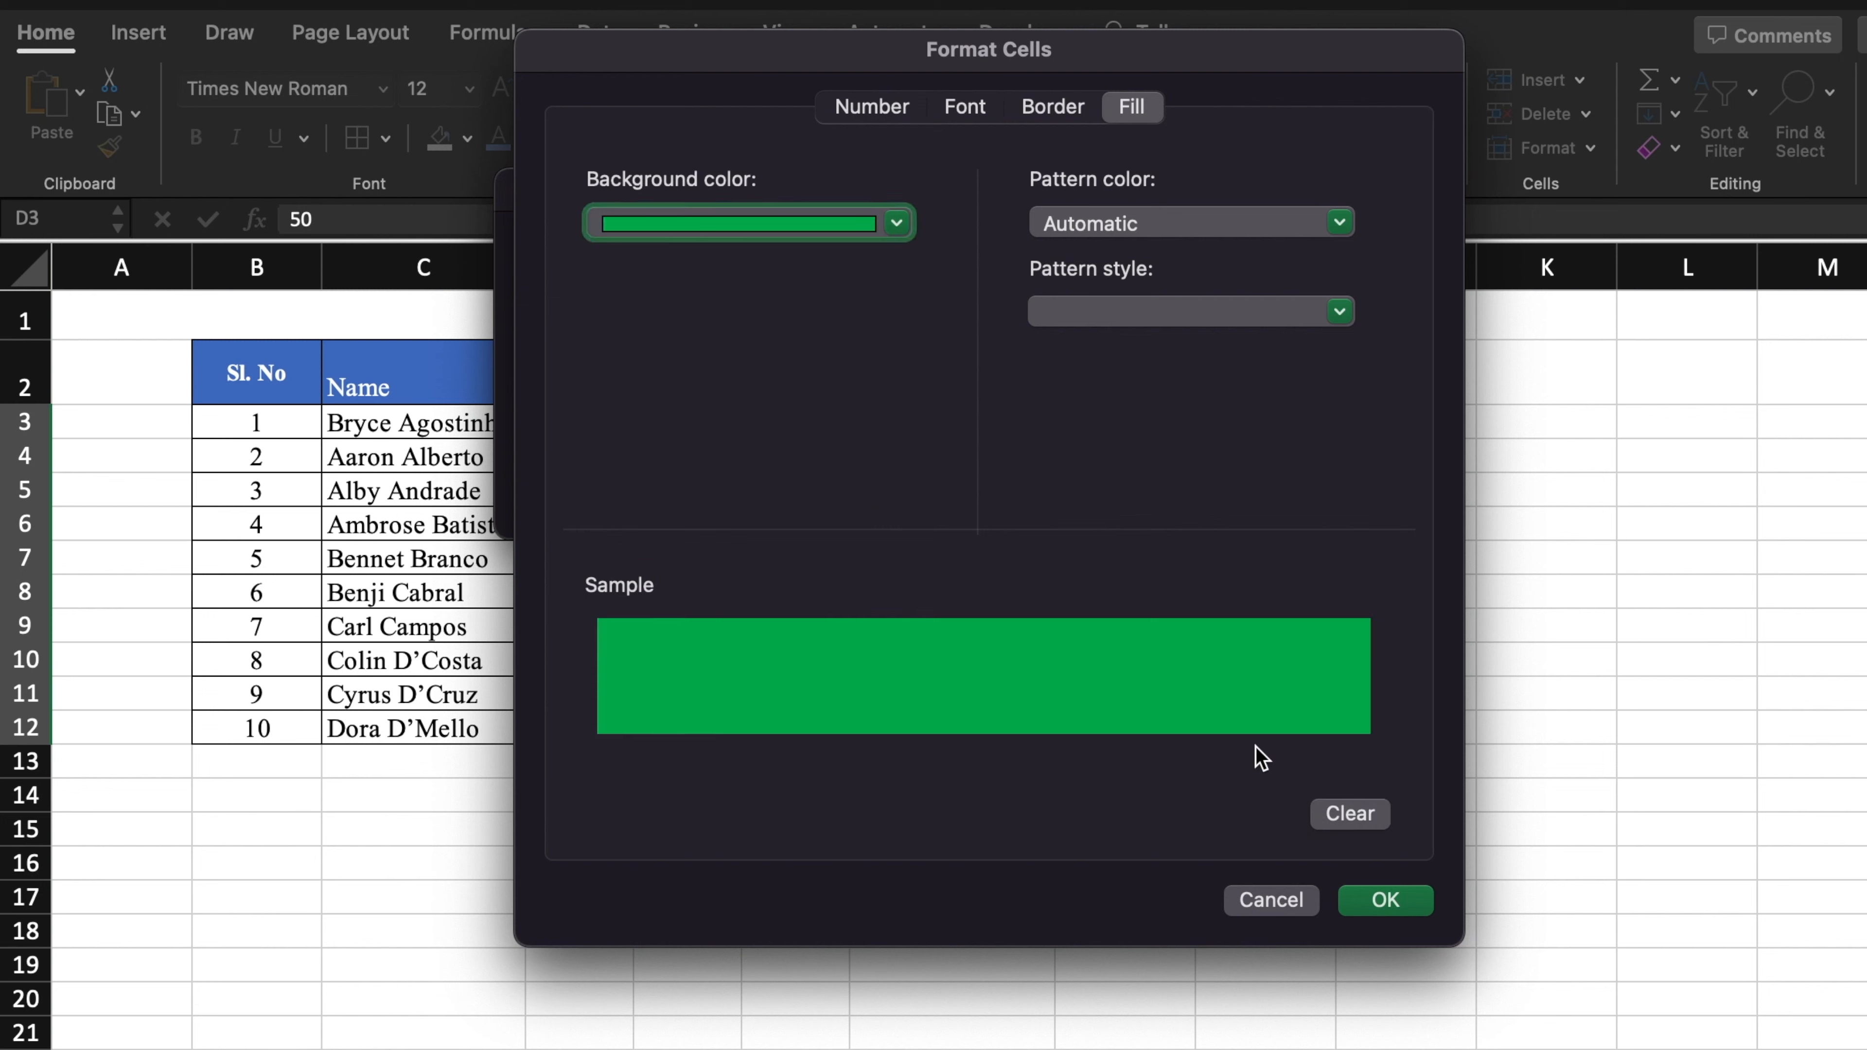
click(1387, 905)
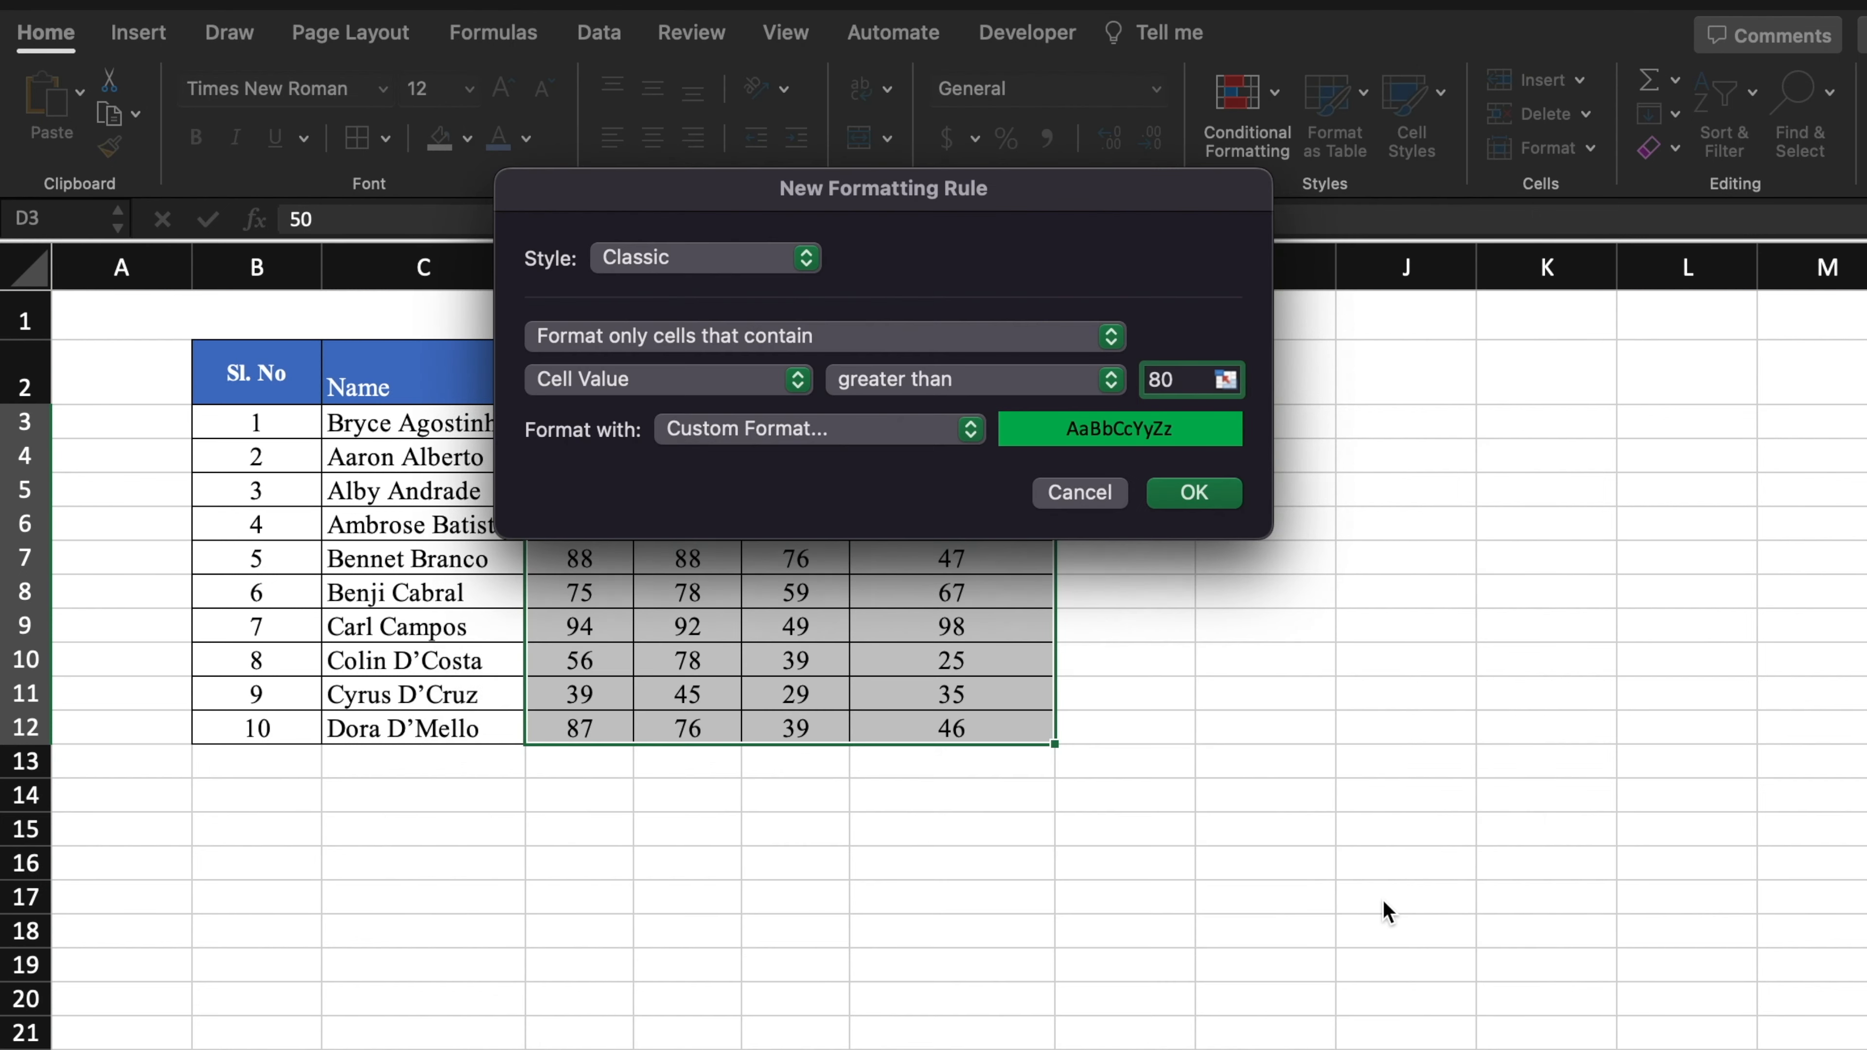
click(1195, 493)
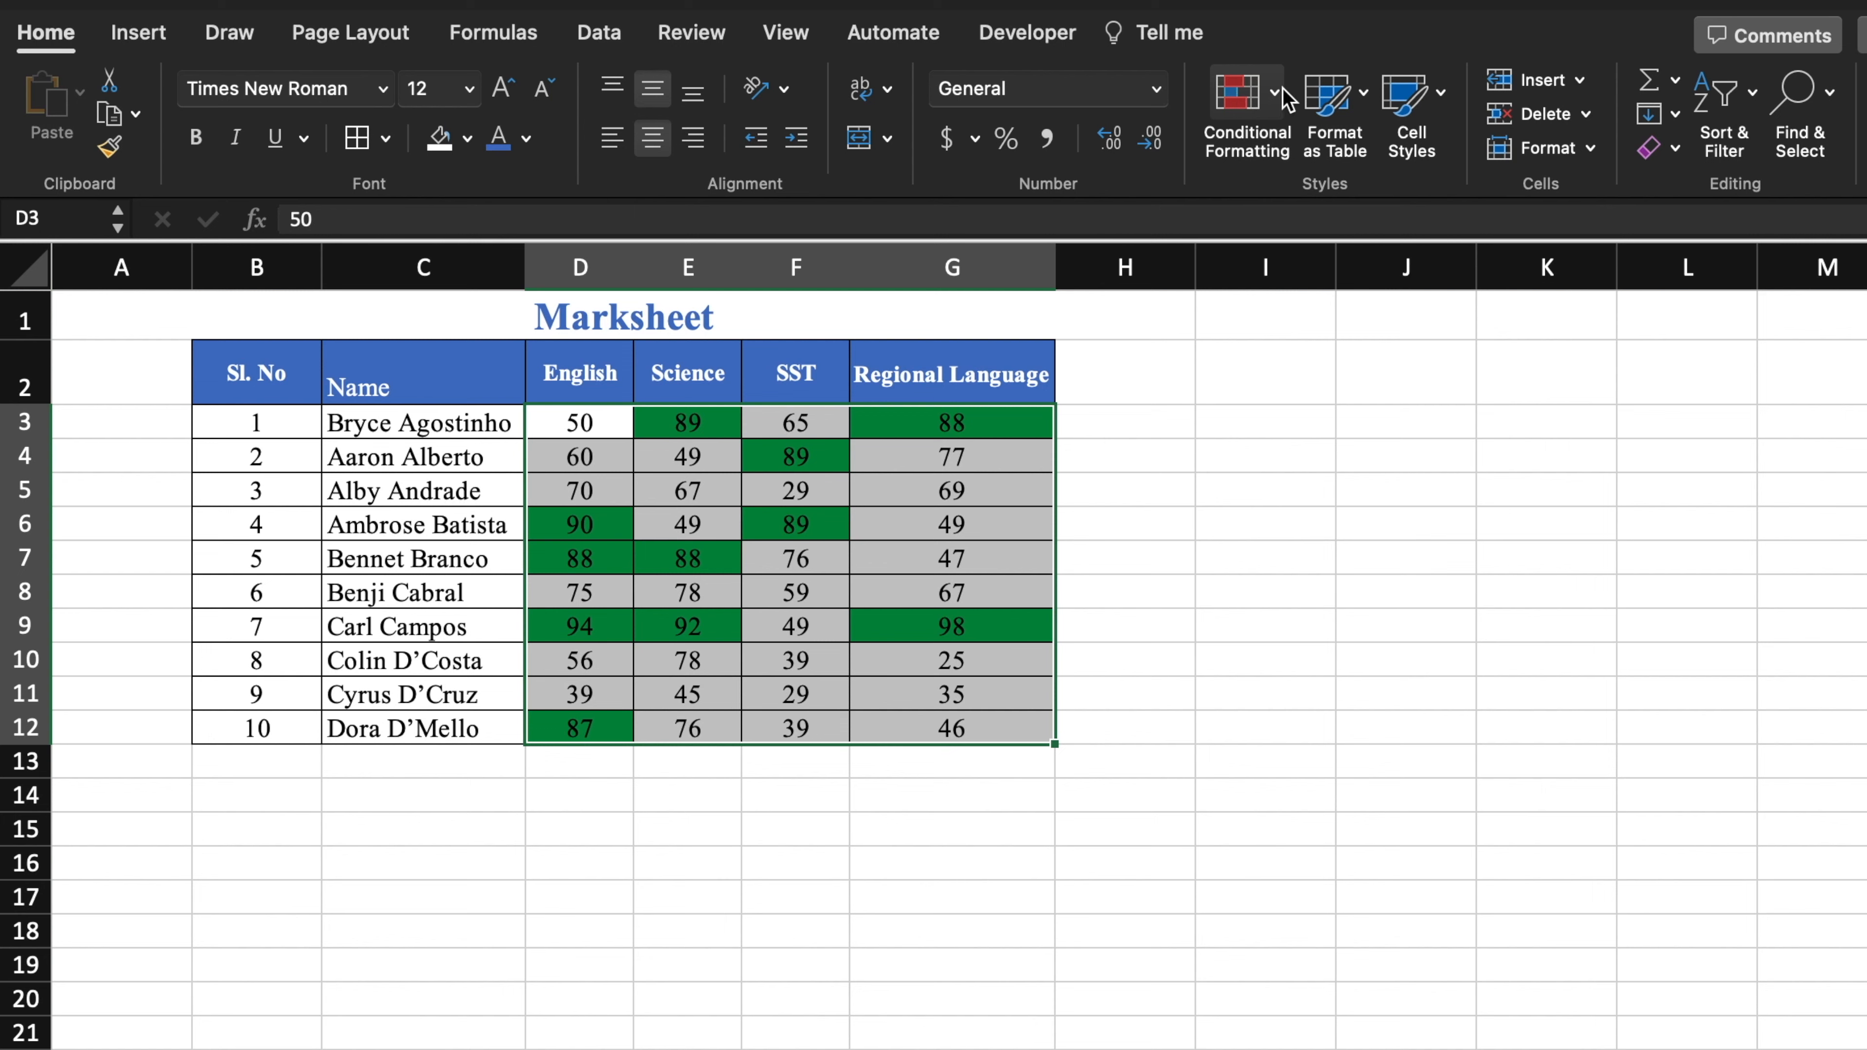
- Start a Less Than highlight rule on the selected marks D3:G12 with a threshold of 40
click(1277, 101)
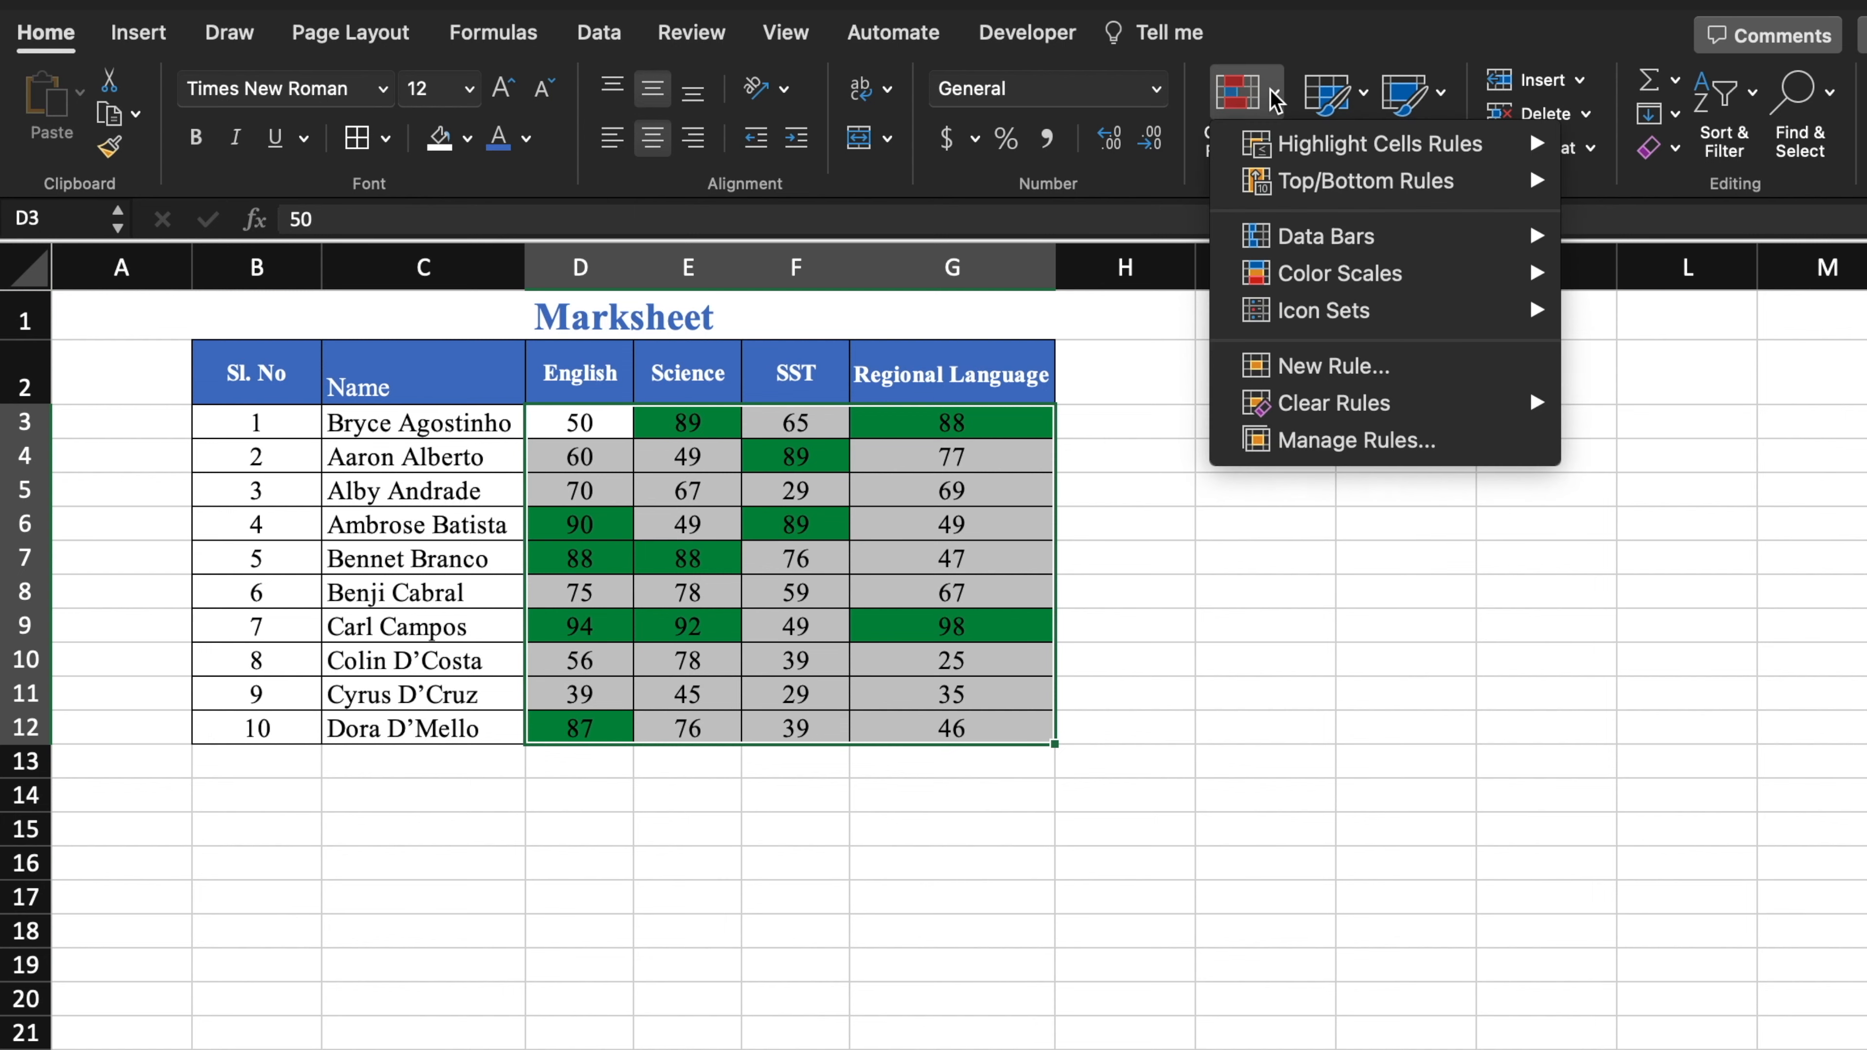
mouse_move(1393, 151)
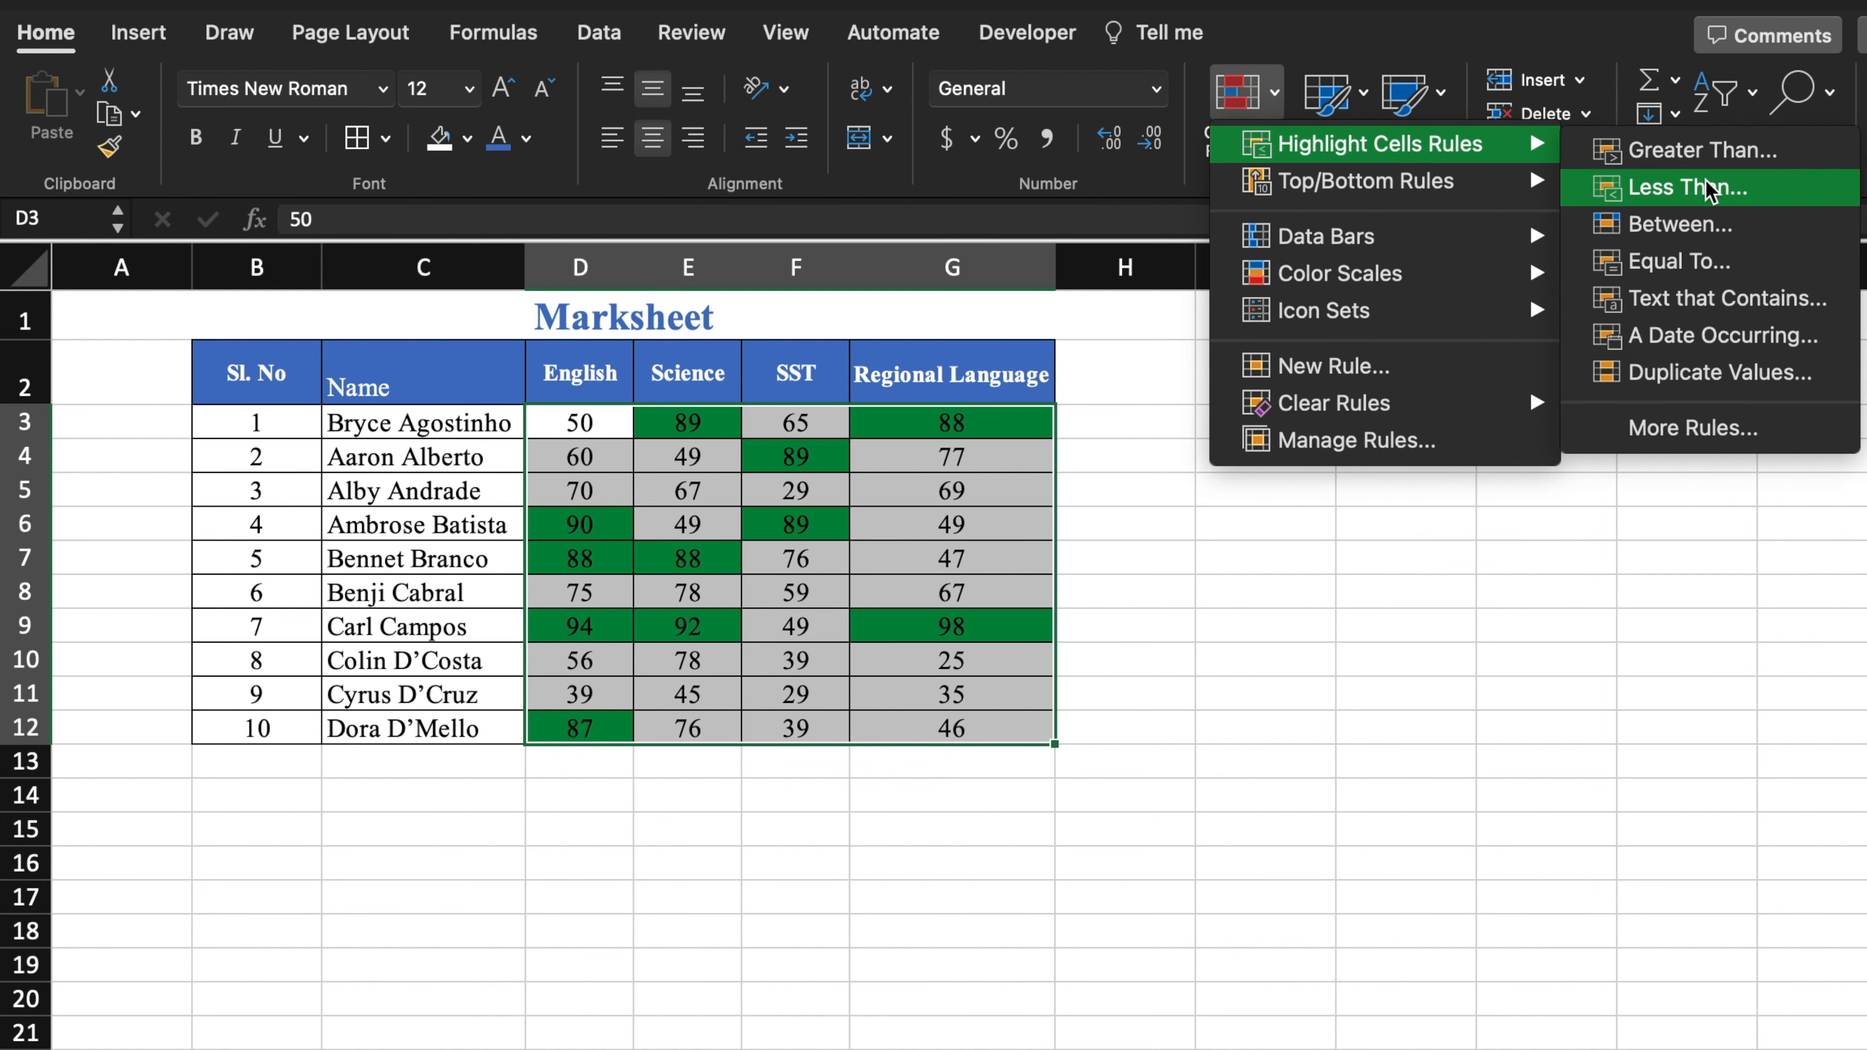
click(1690, 186)
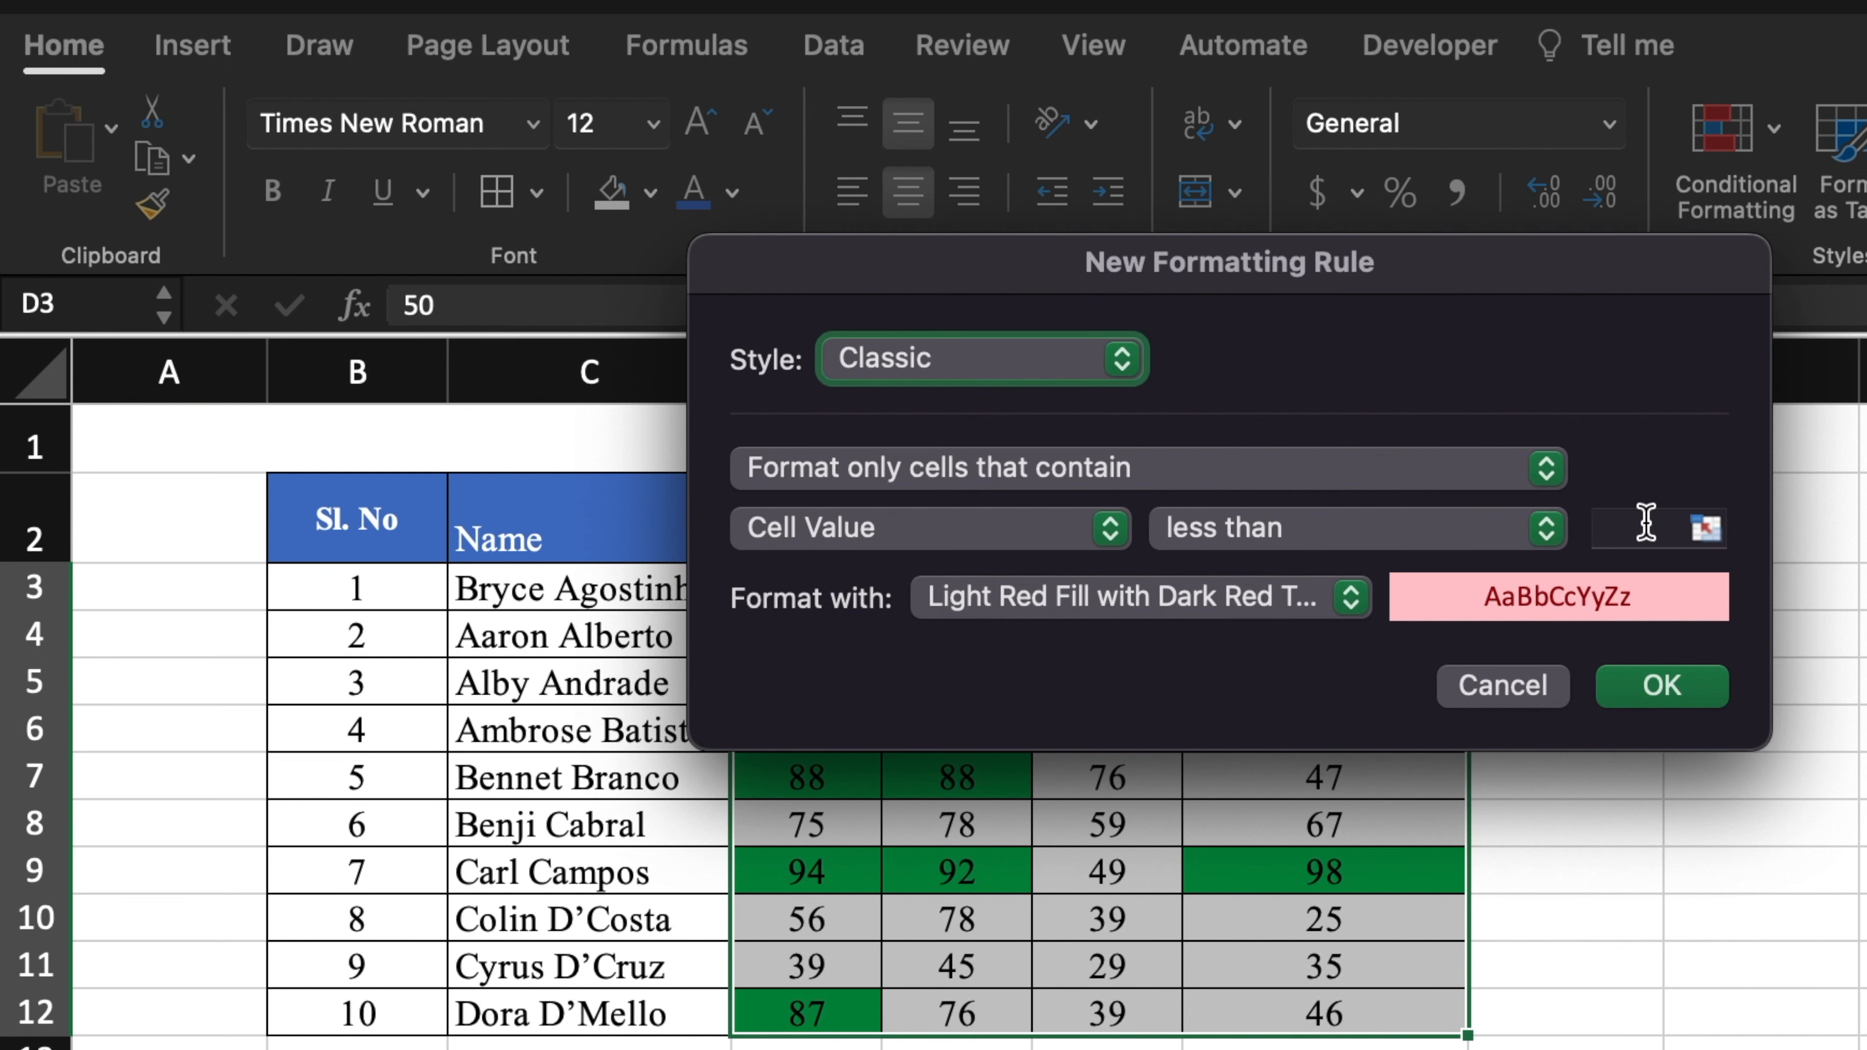
click(1647, 523)
text(40)
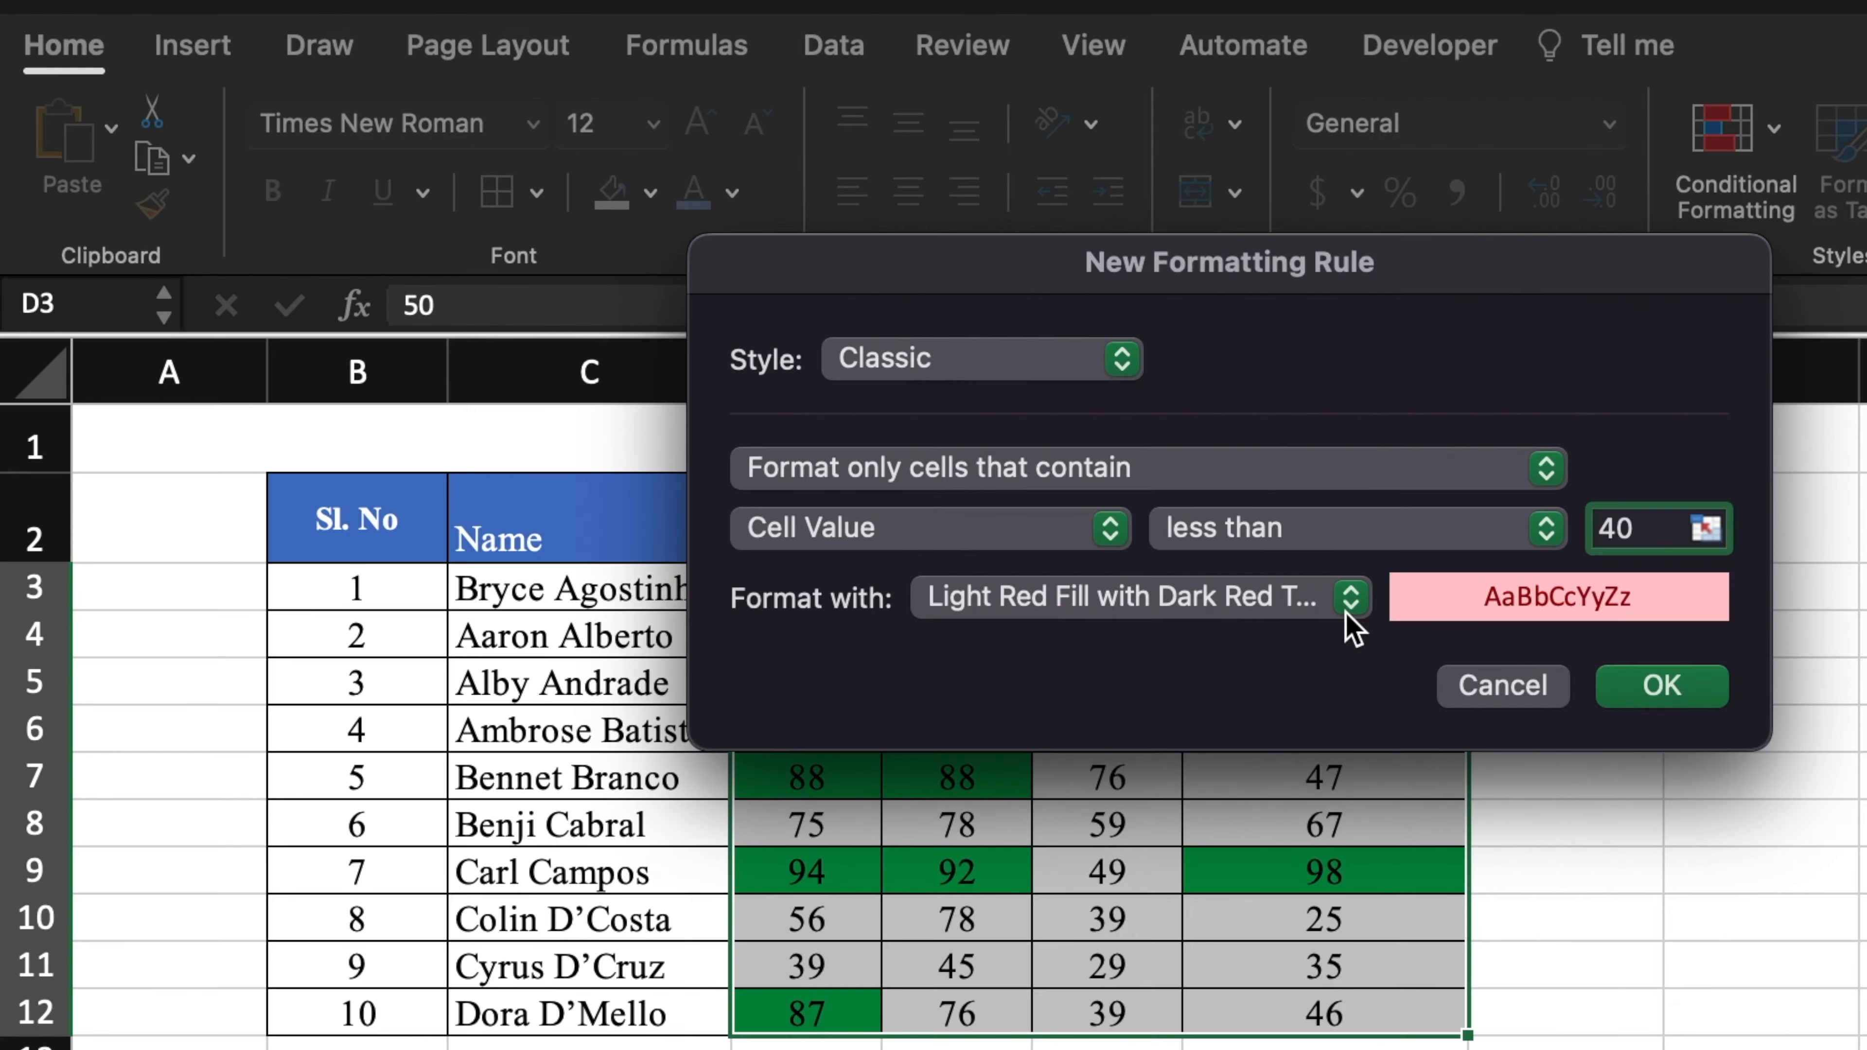
- Give the less-than-40 rule a custom format with a standard red background and apply it
click(1350, 617)
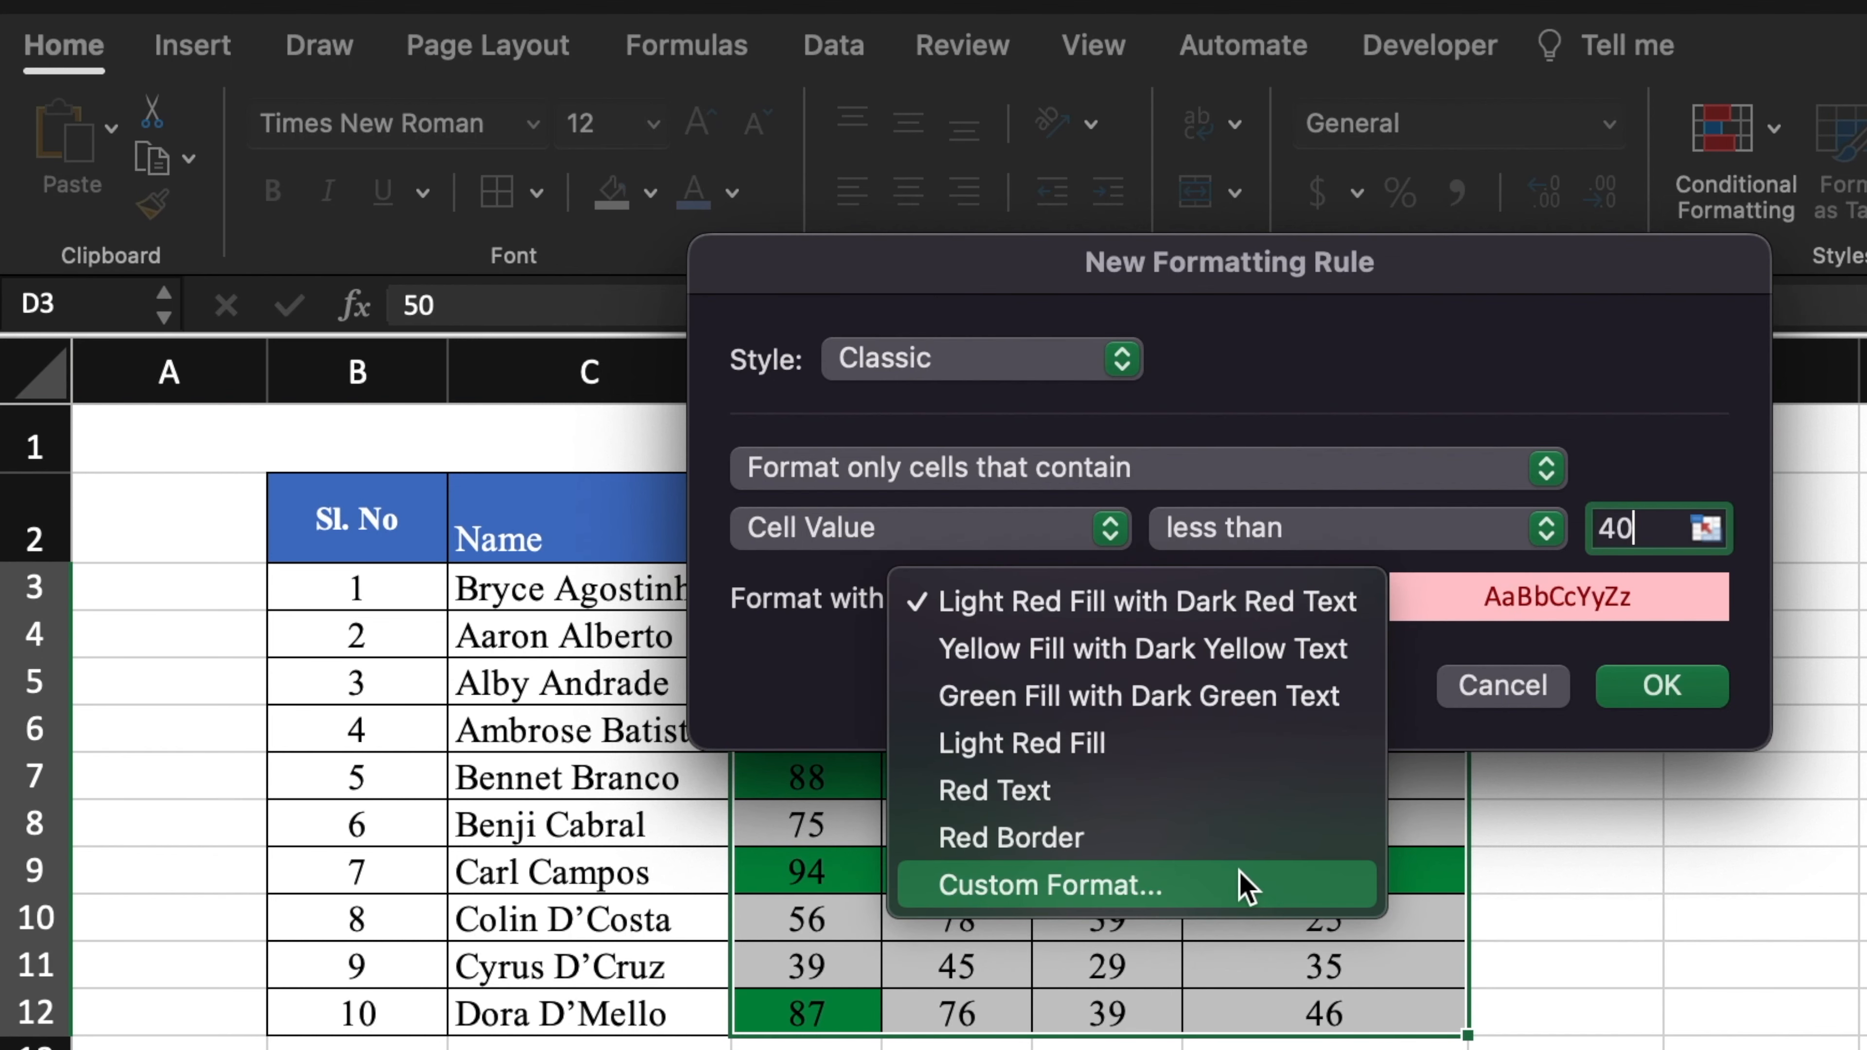
click(1241, 885)
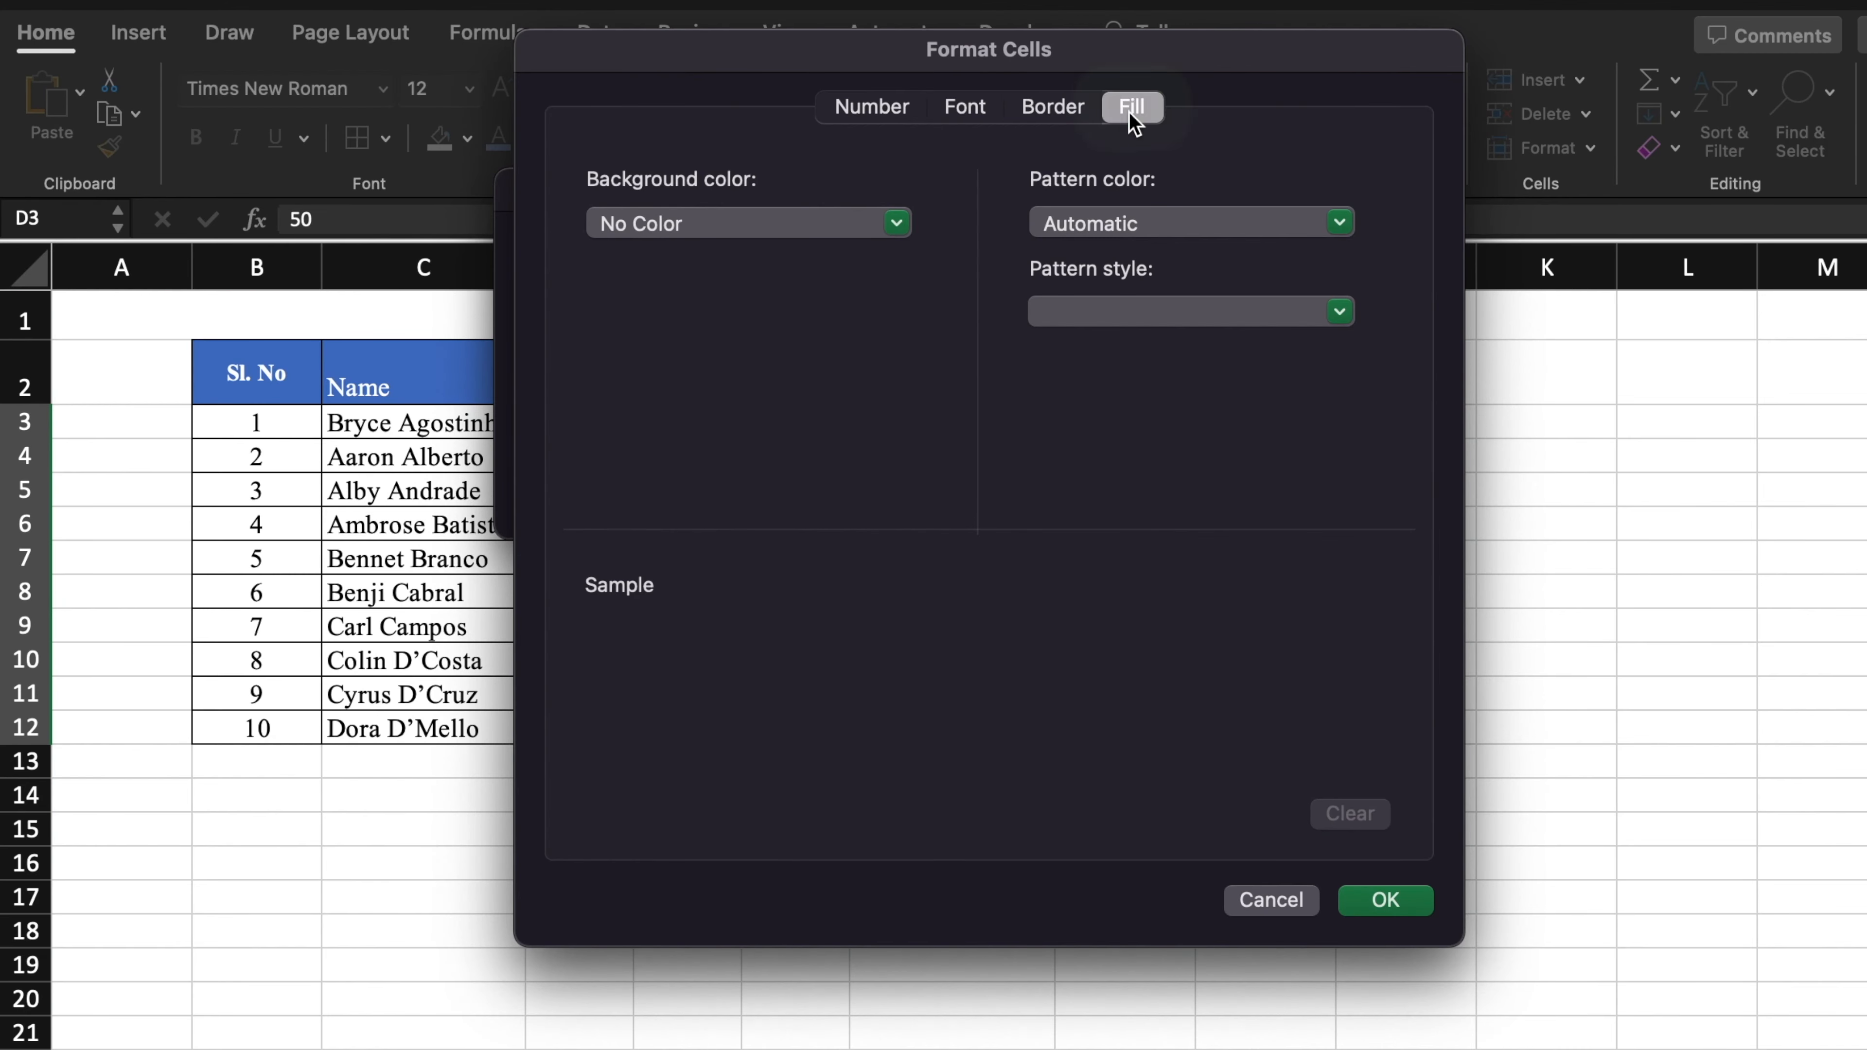
click(1136, 125)
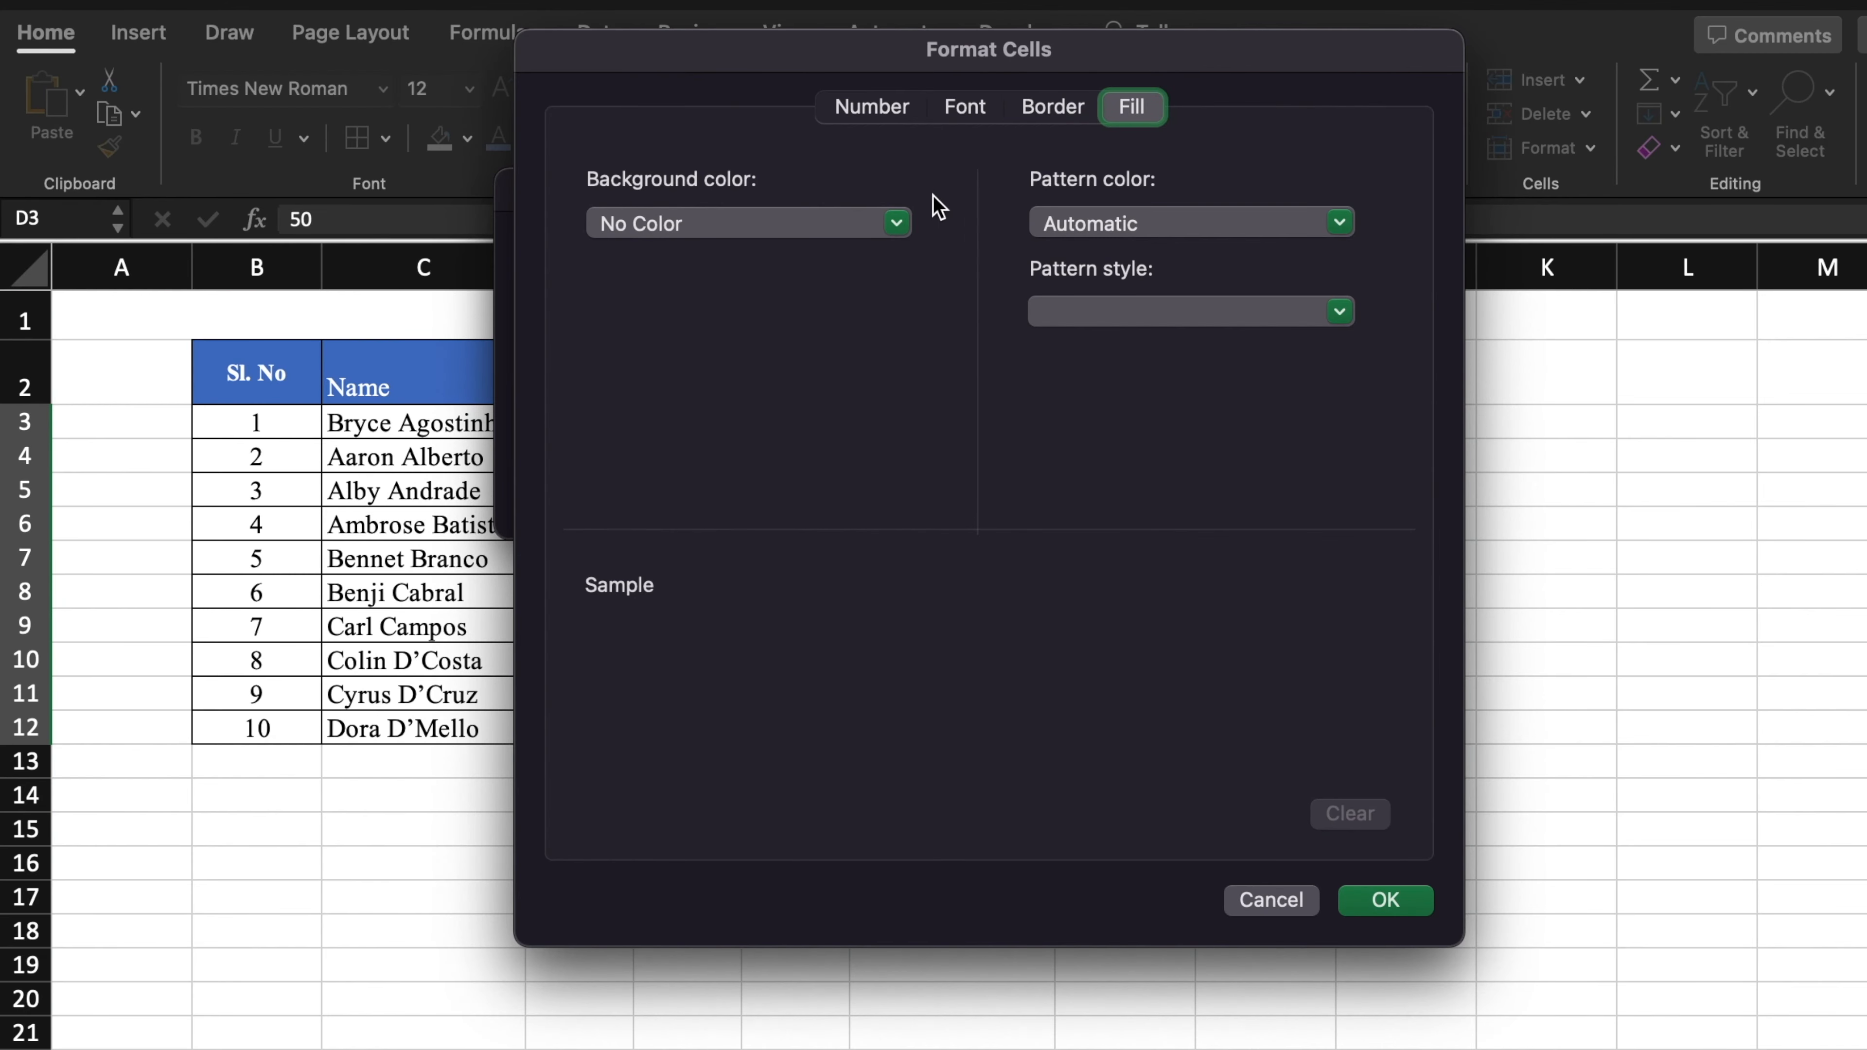
click(897, 222)
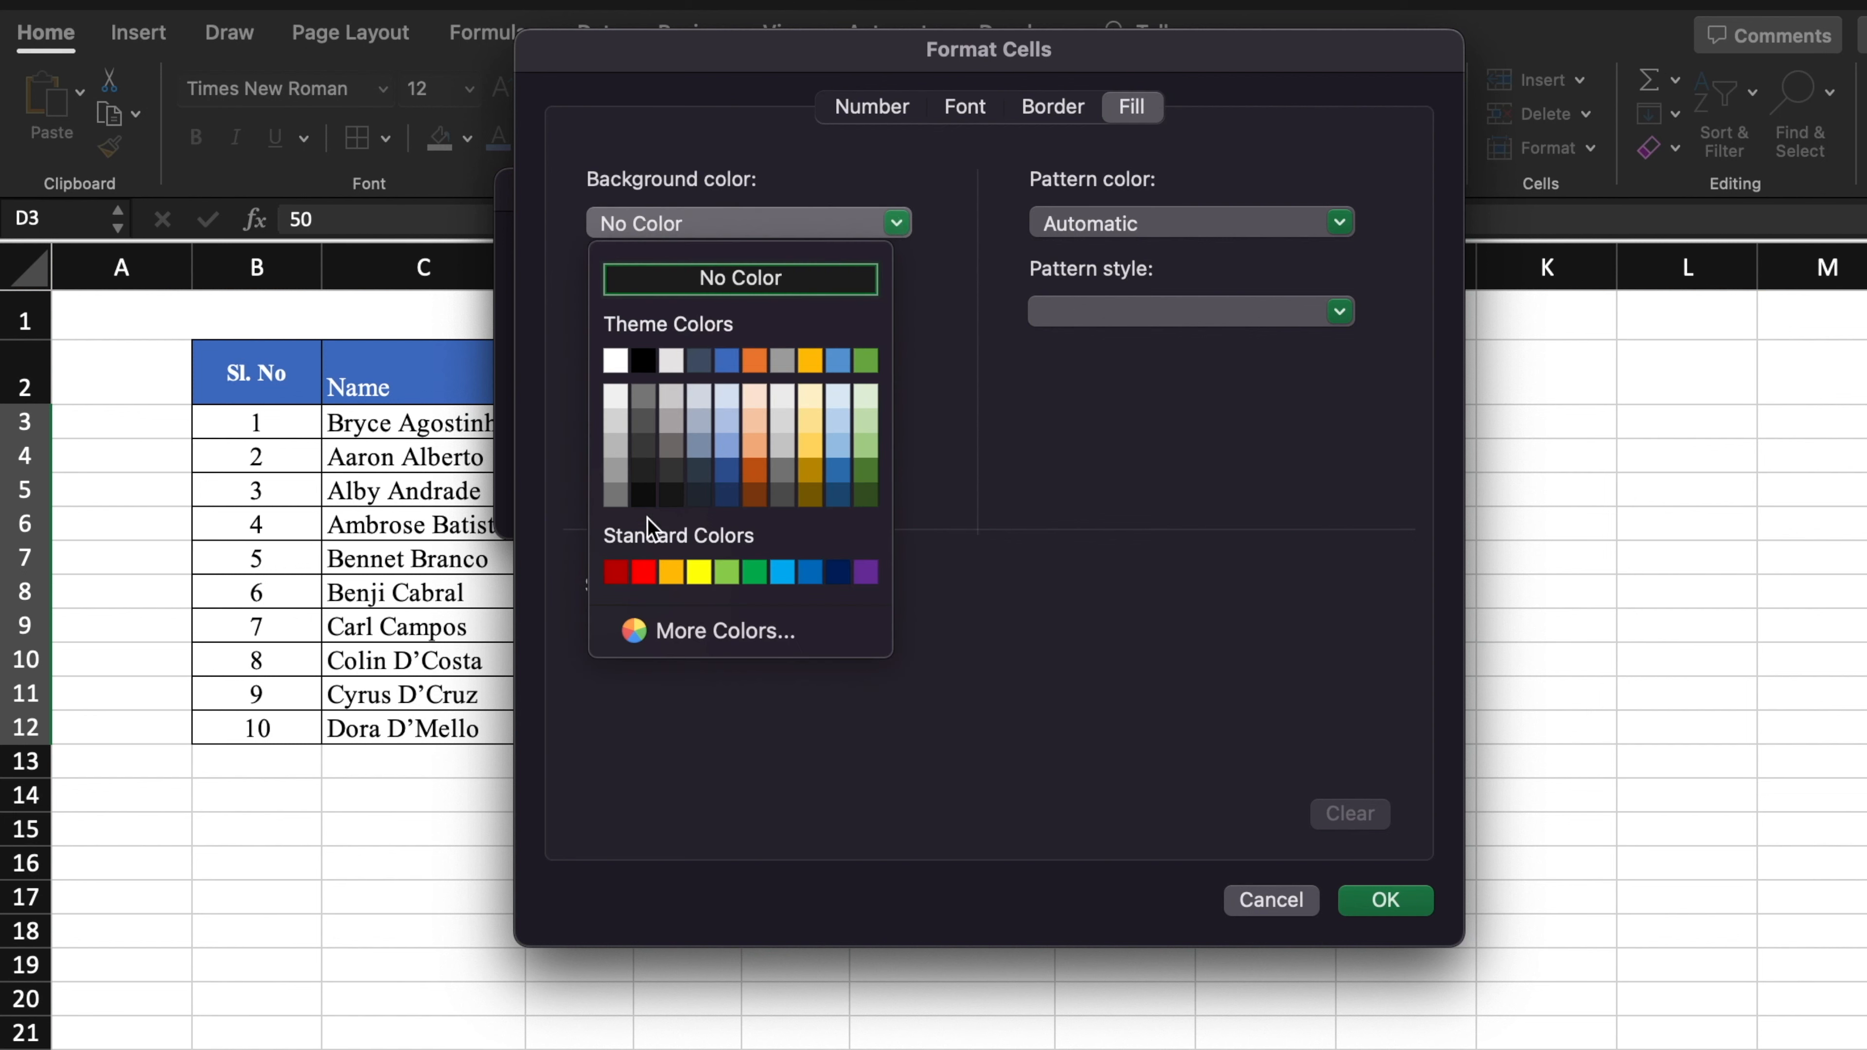
click(645, 572)
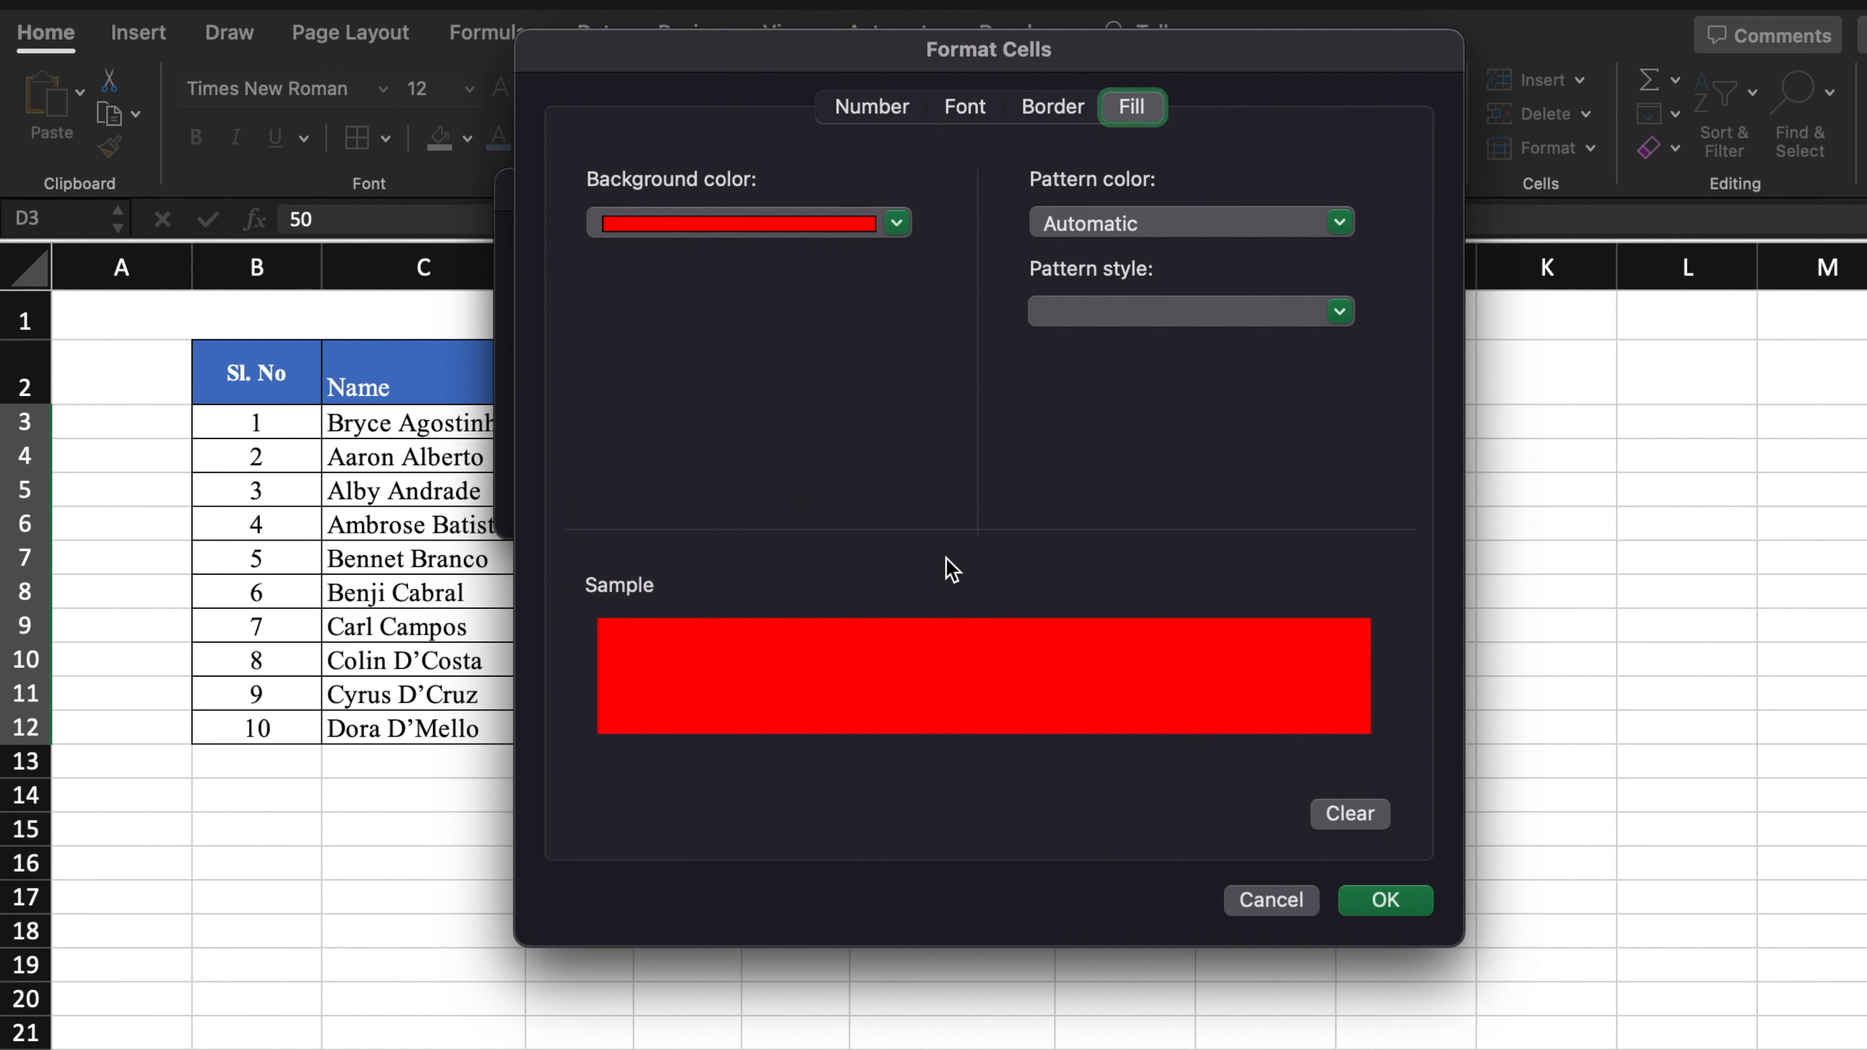
click(1387, 902)
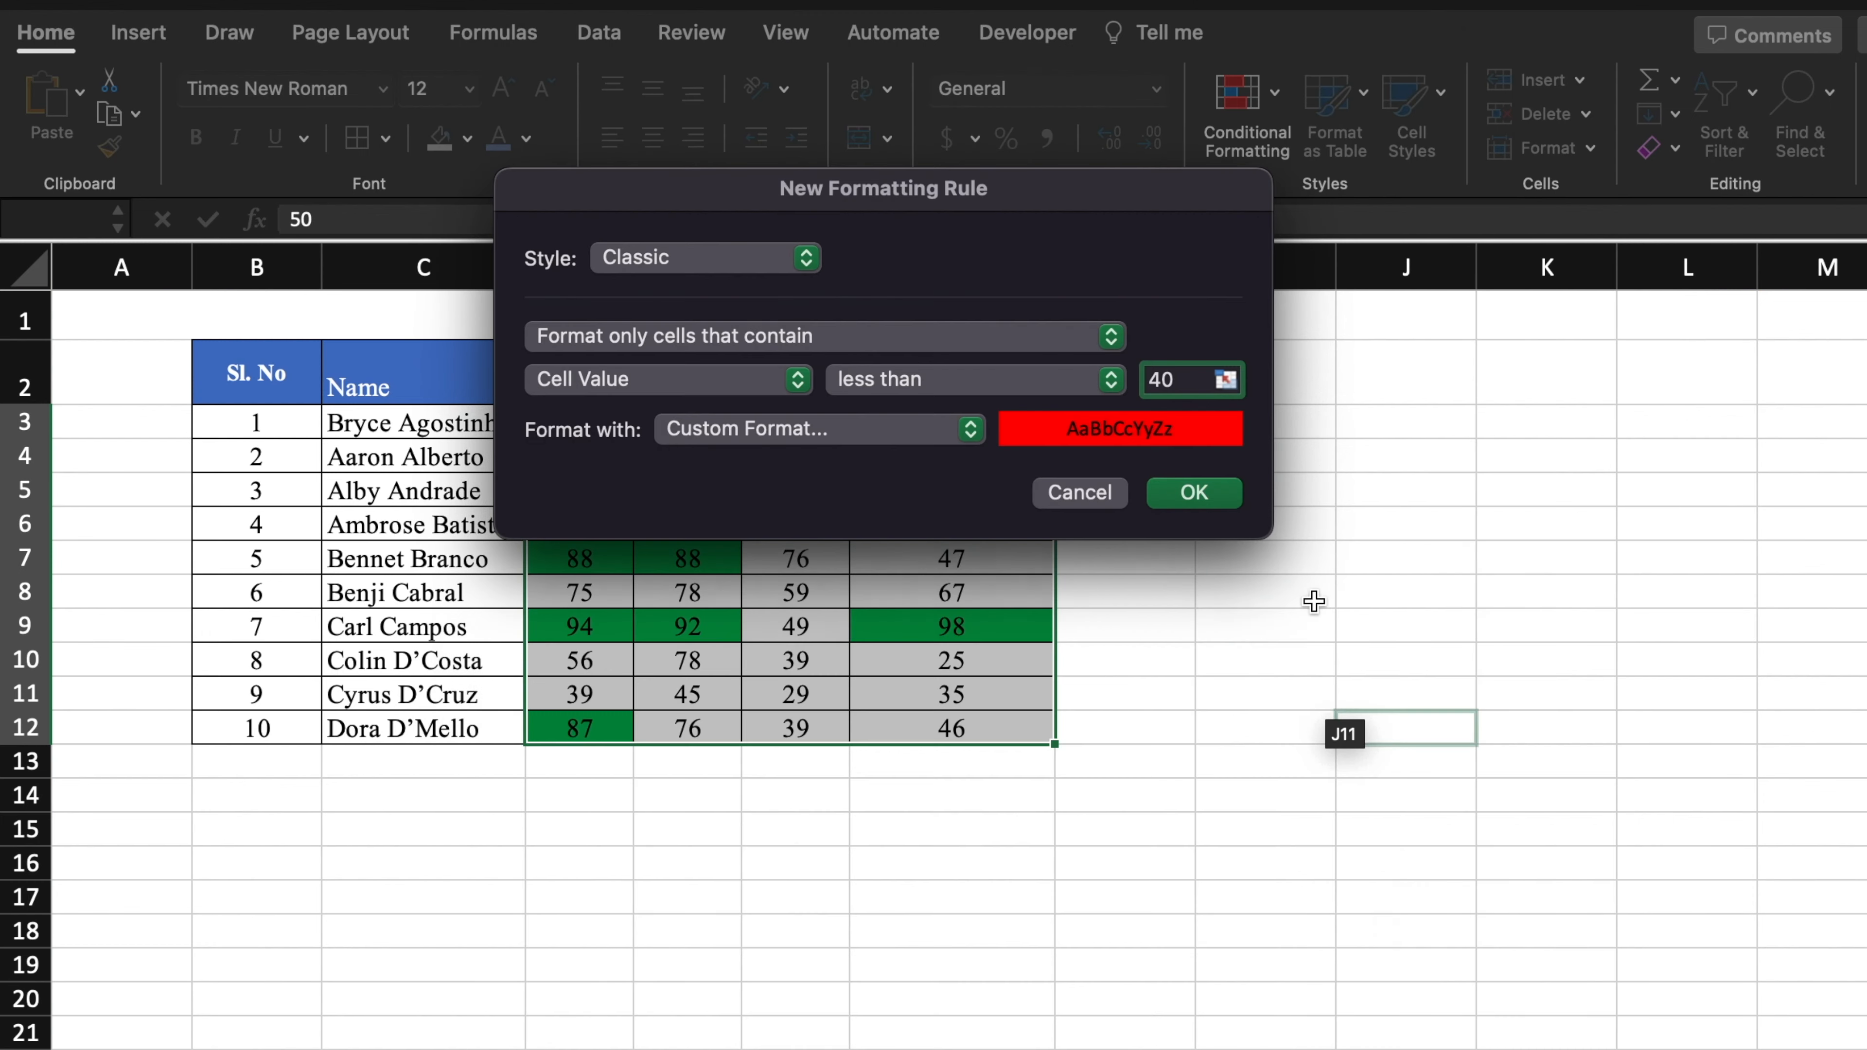
click(1201, 499)
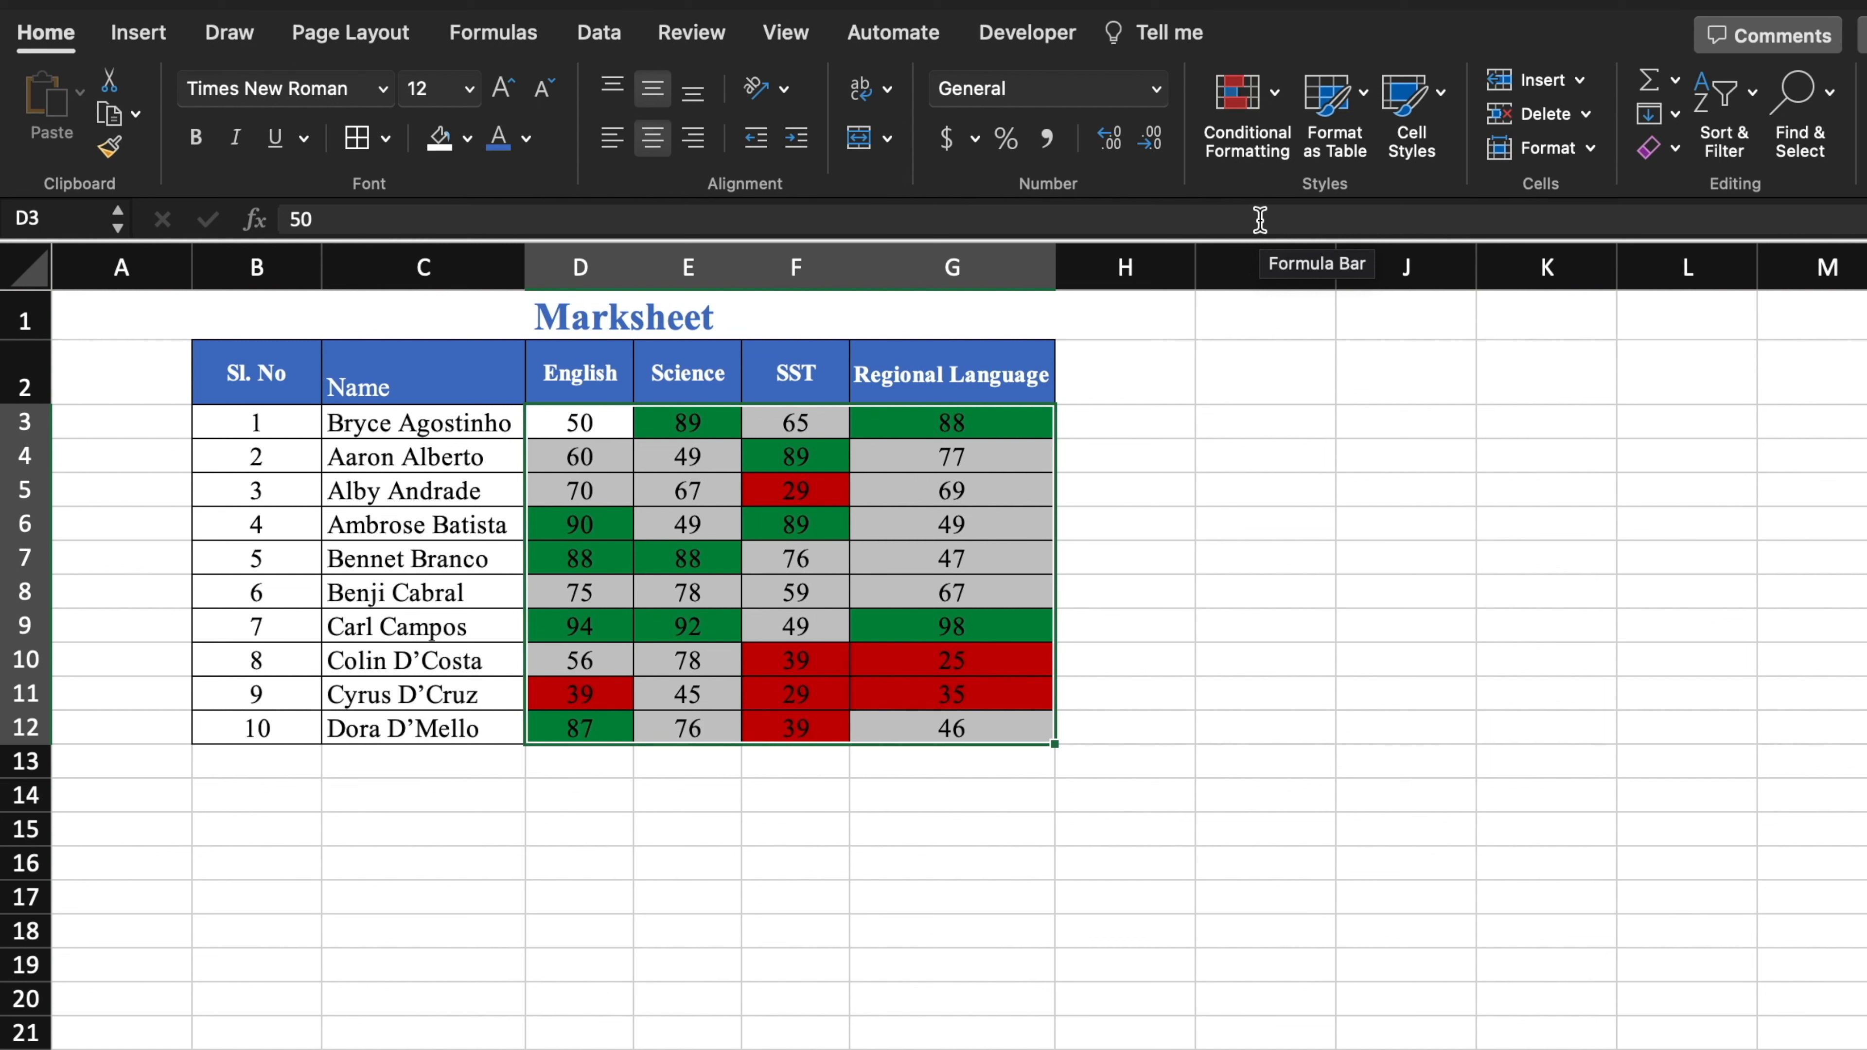
- Start a Between highlight rule on the selected marks with 50 and 30 as its limits
click(1277, 94)
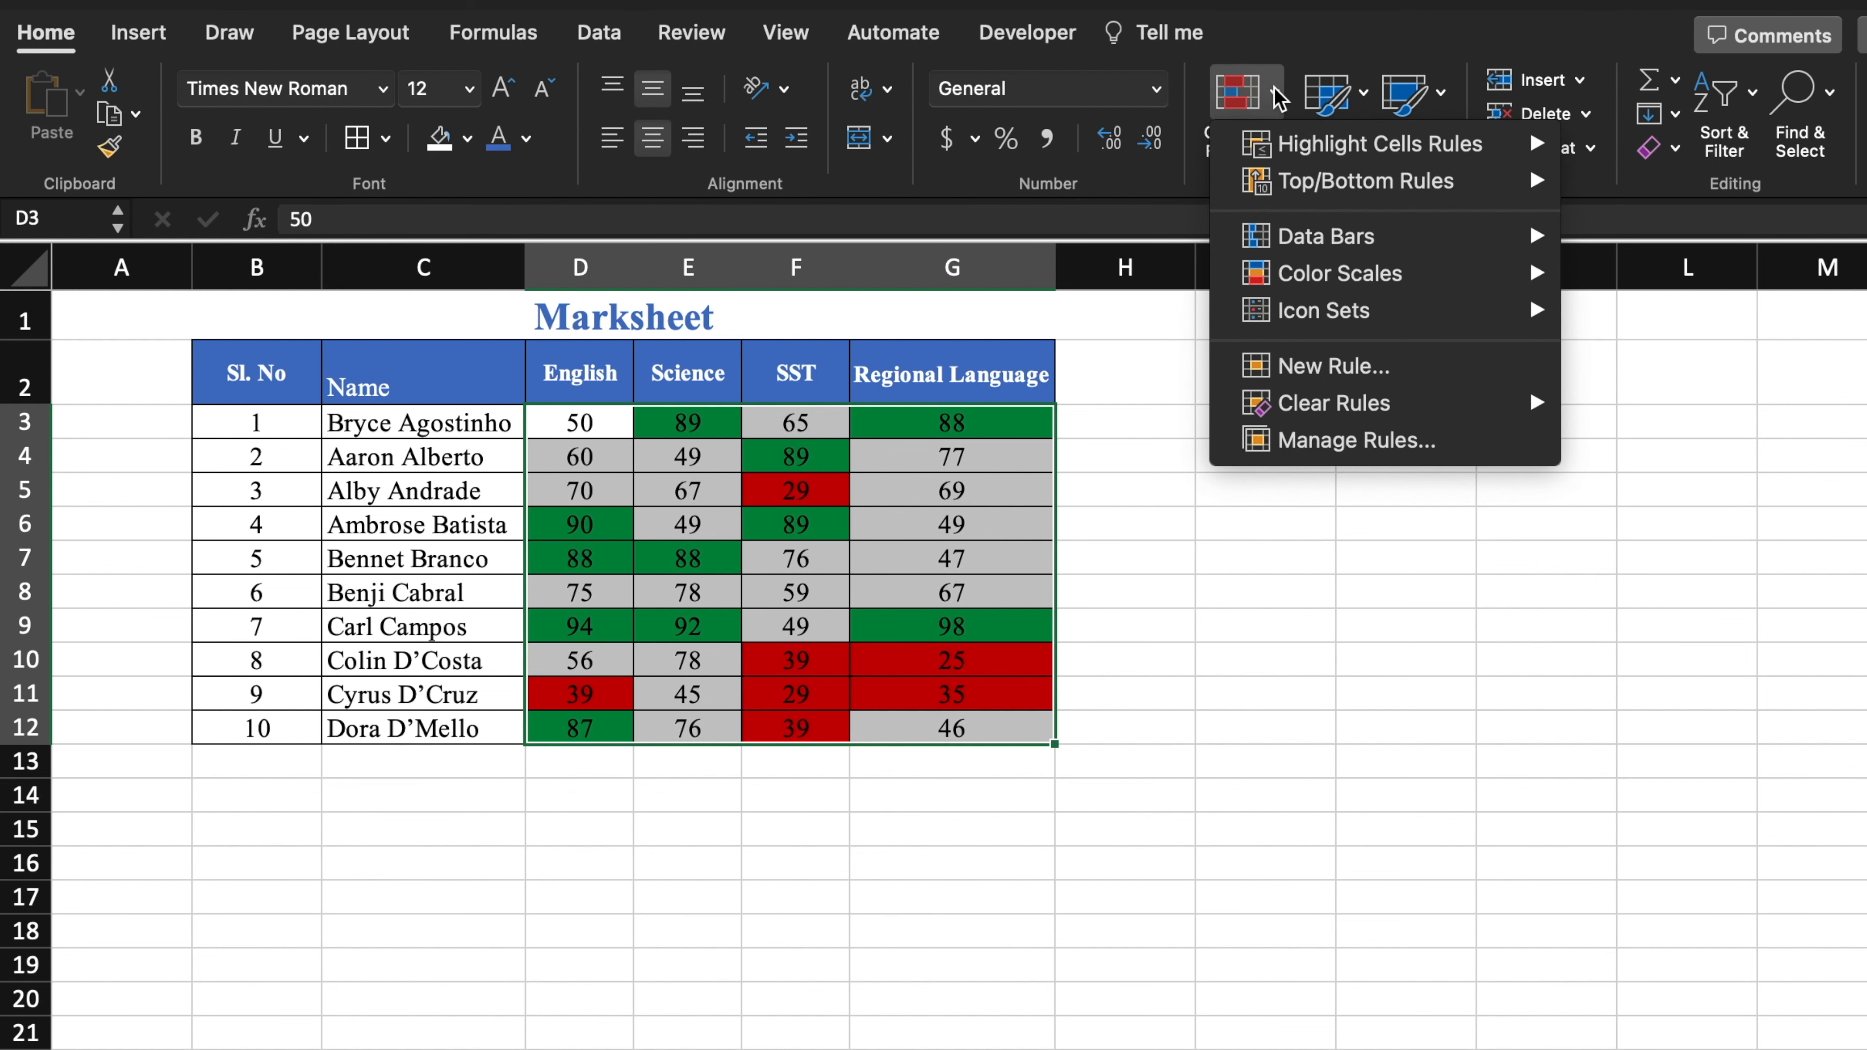
mouse_move(1369, 147)
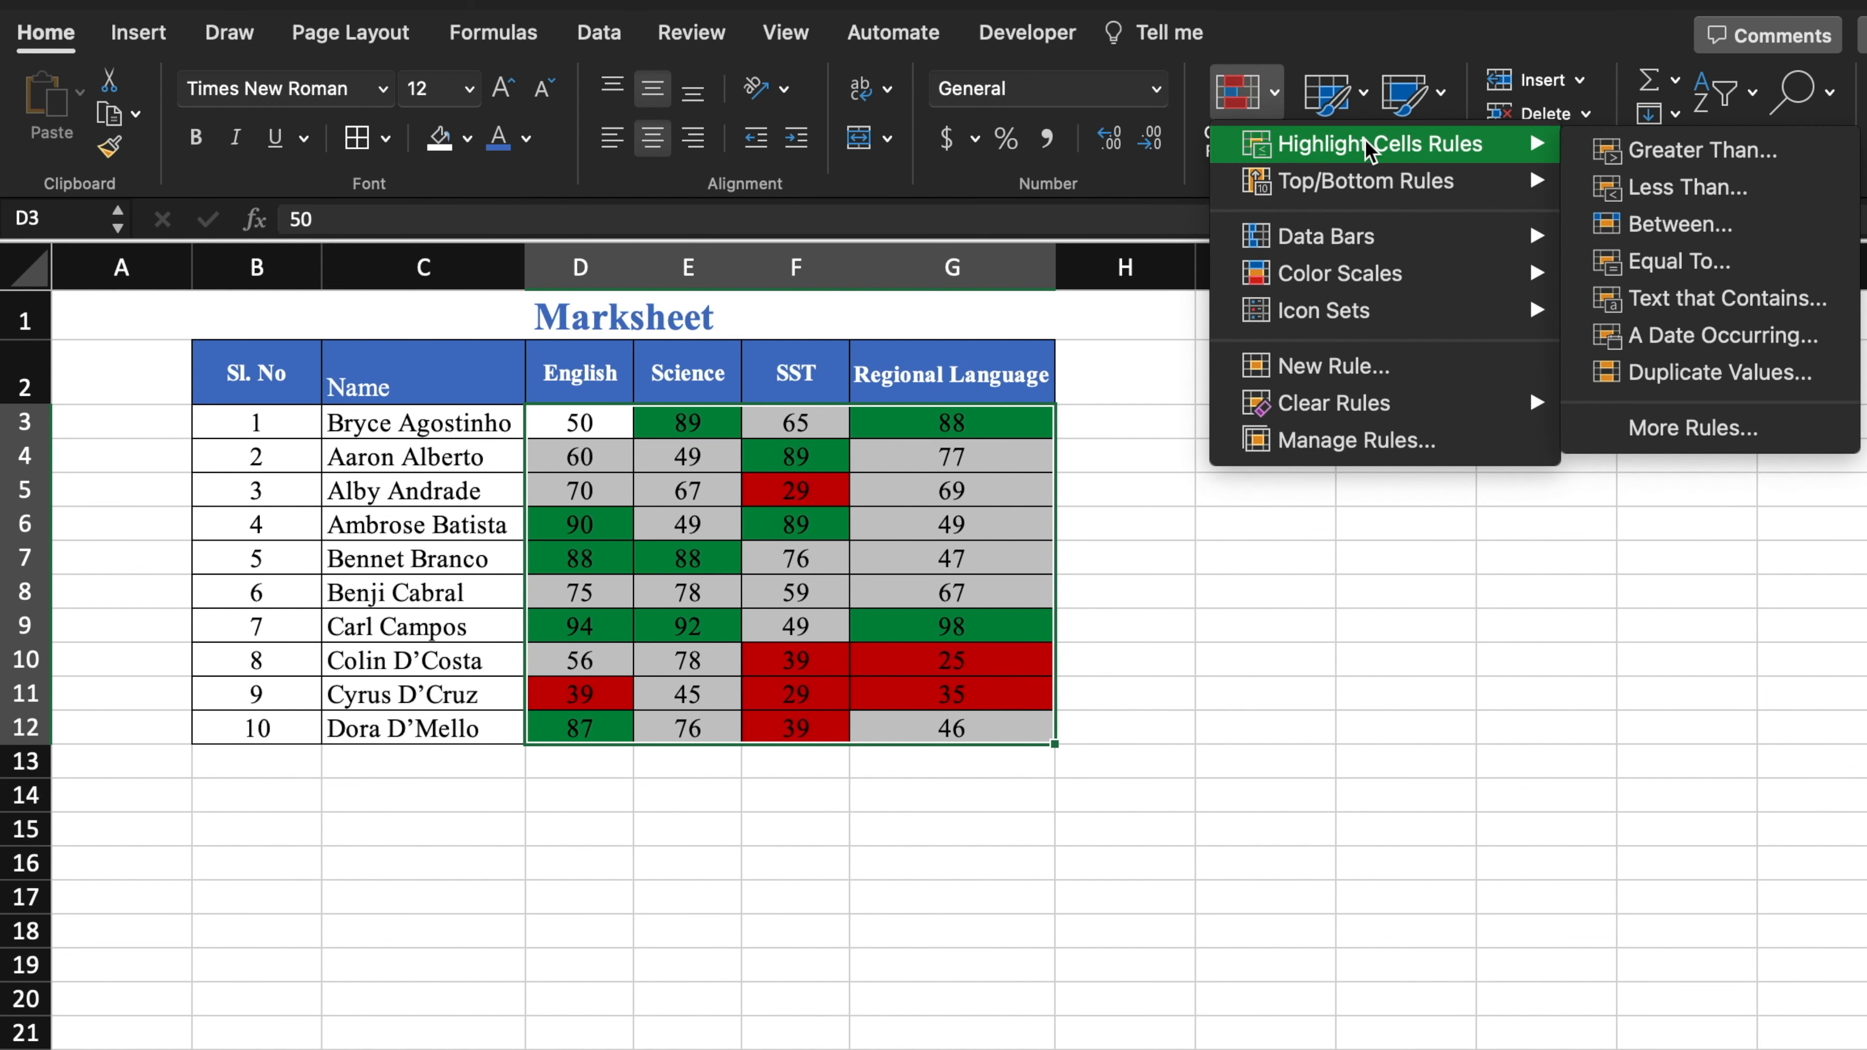
click(1681, 225)
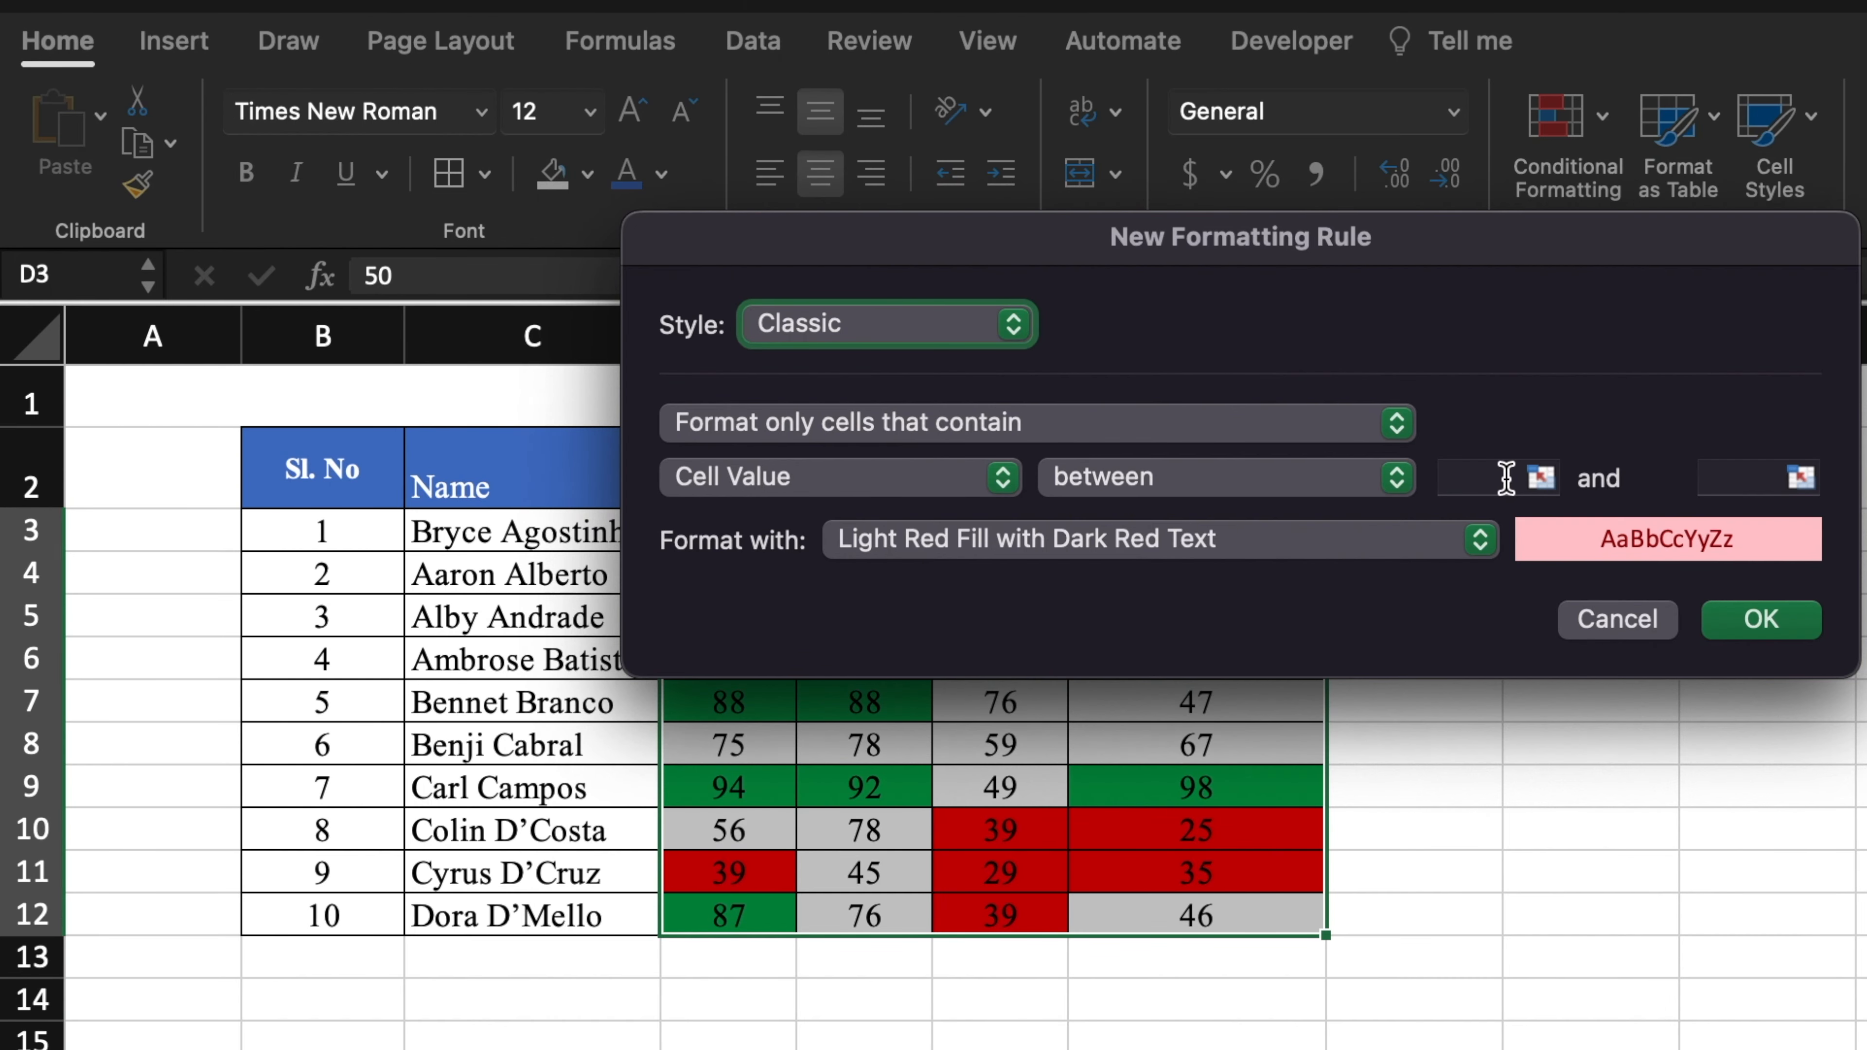
click(1506, 478)
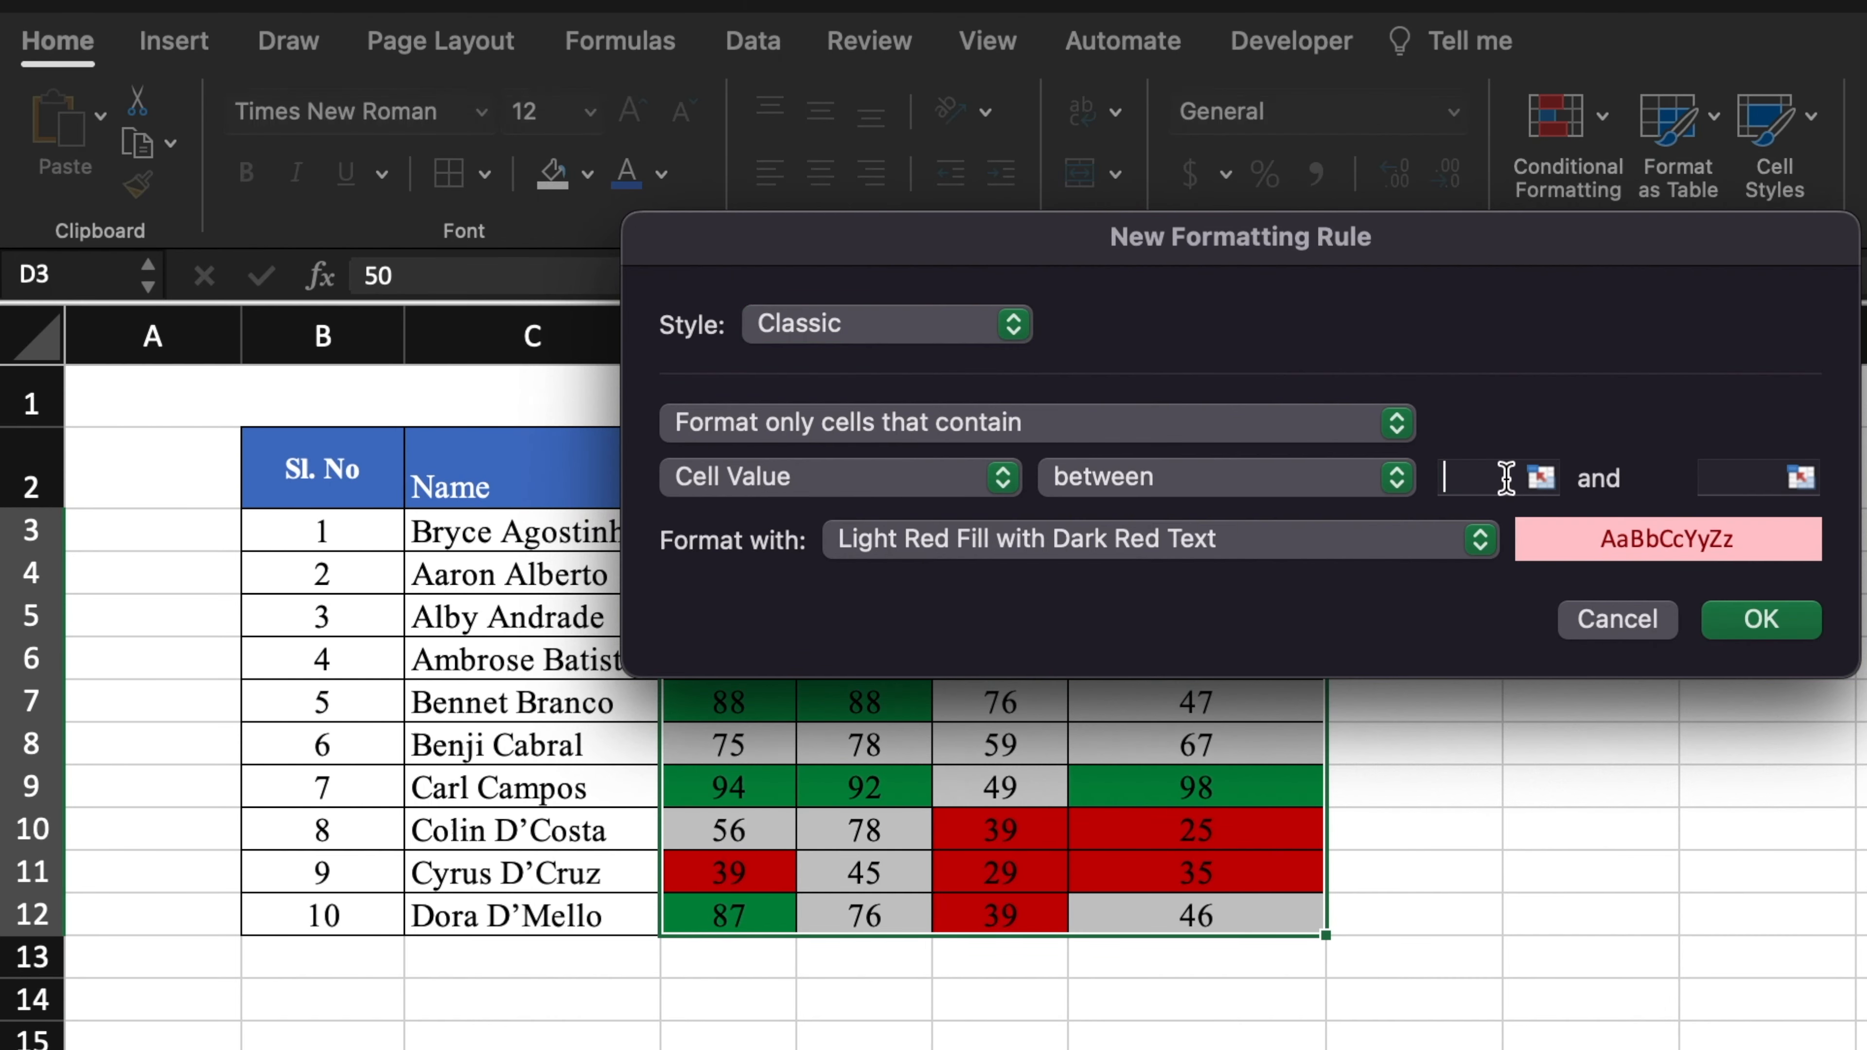
click(1738, 477)
click(1497, 476)
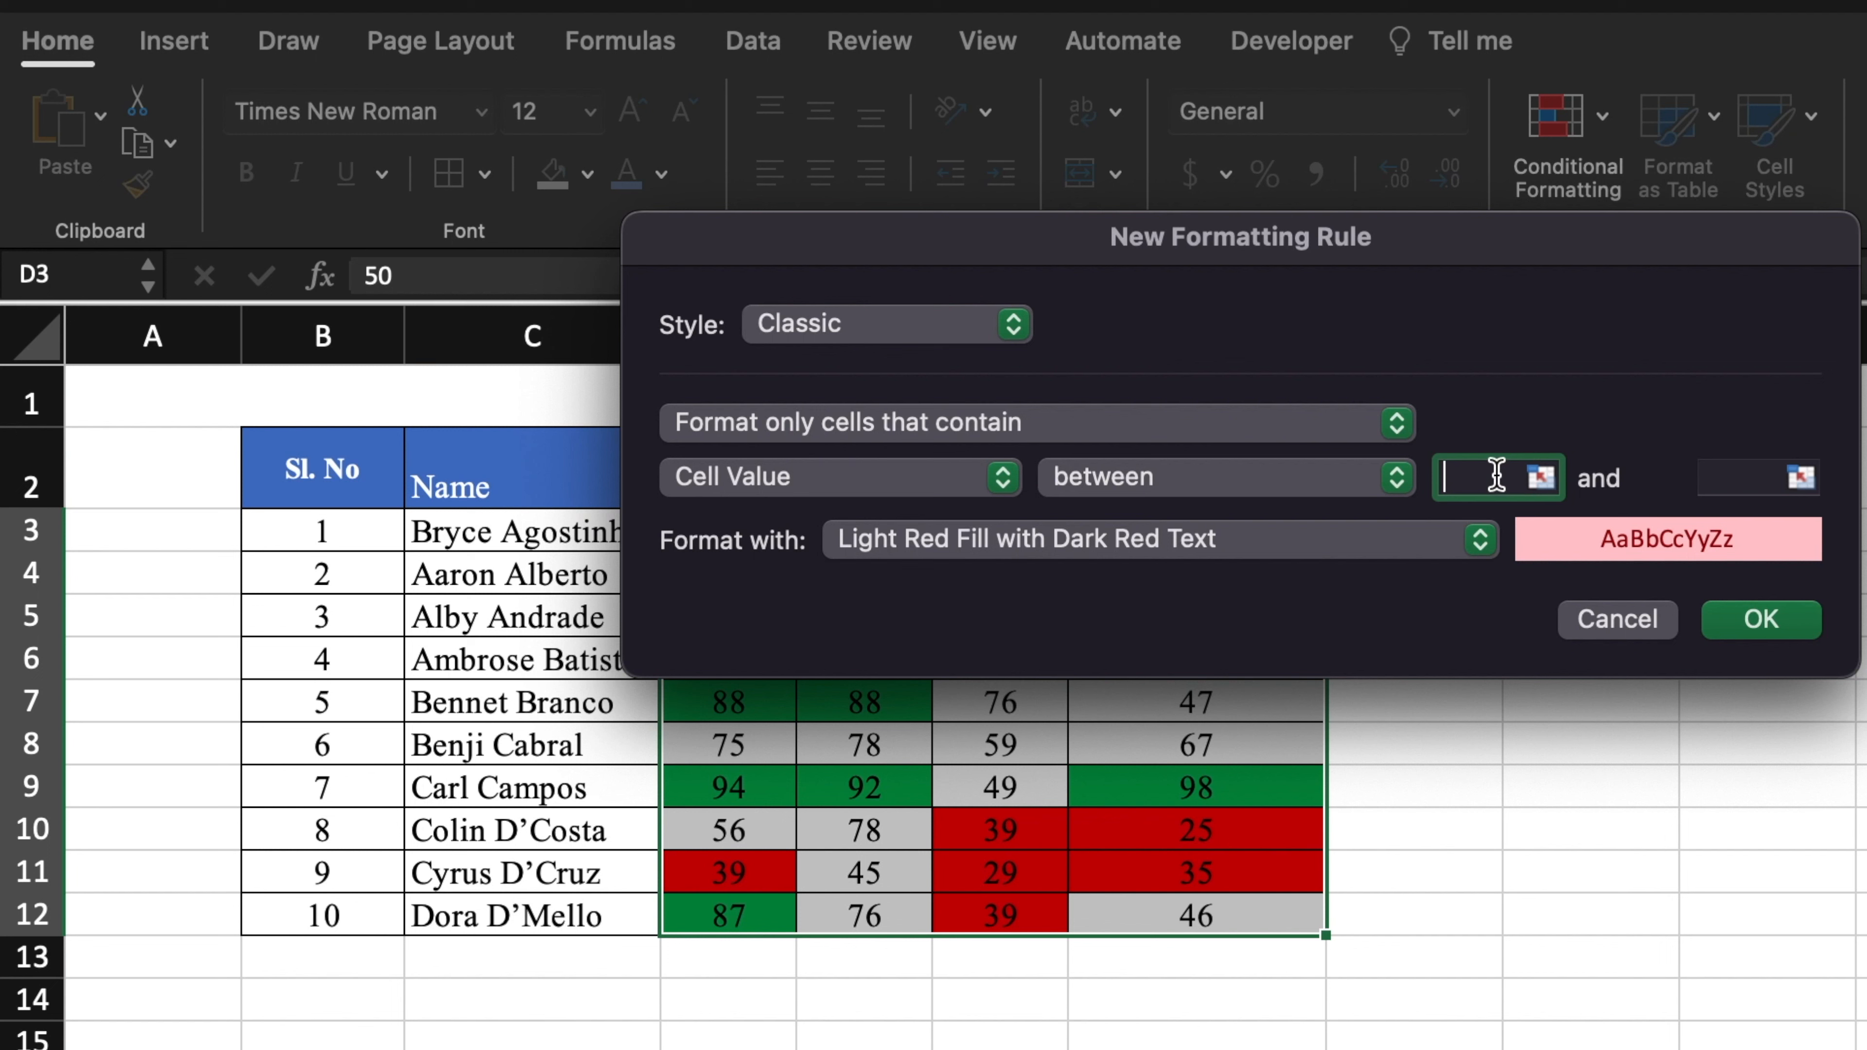
text(50)
click(1755, 478)
text(30)
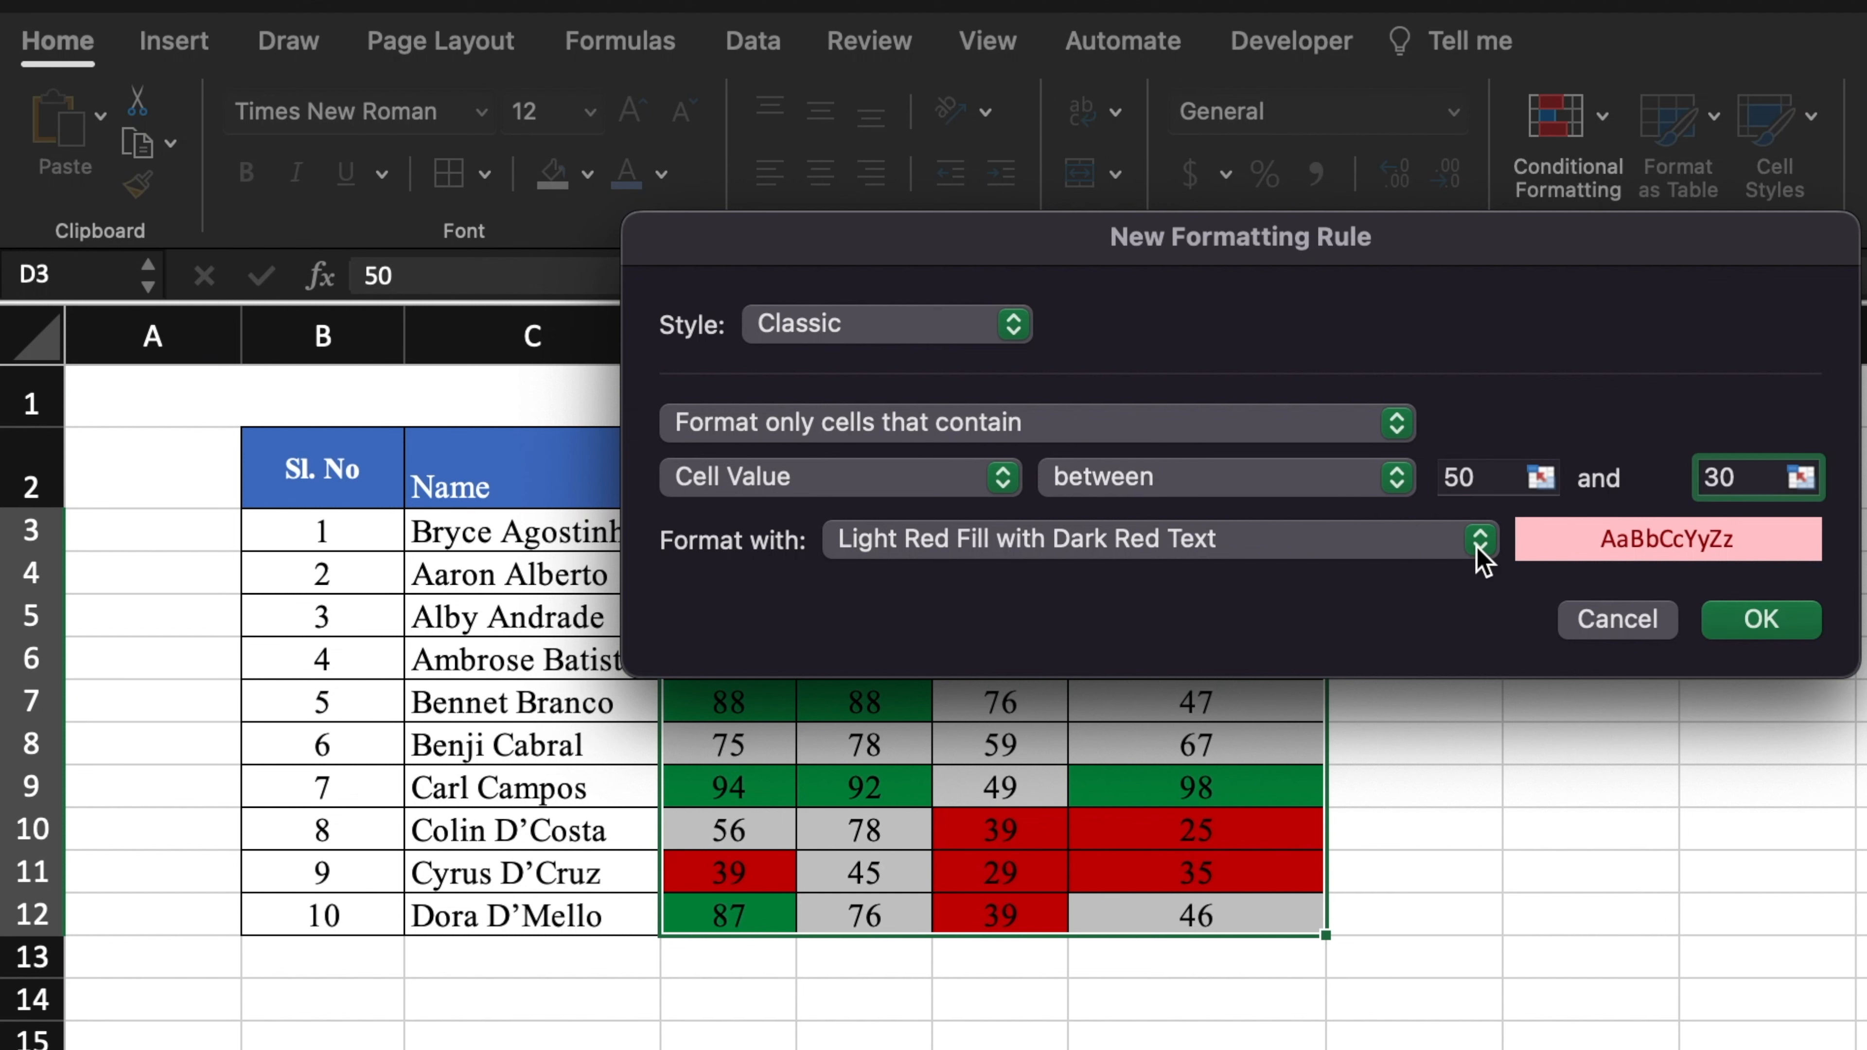
- Give the between rule a custom format with a standard light blue background and apply it
click(1480, 541)
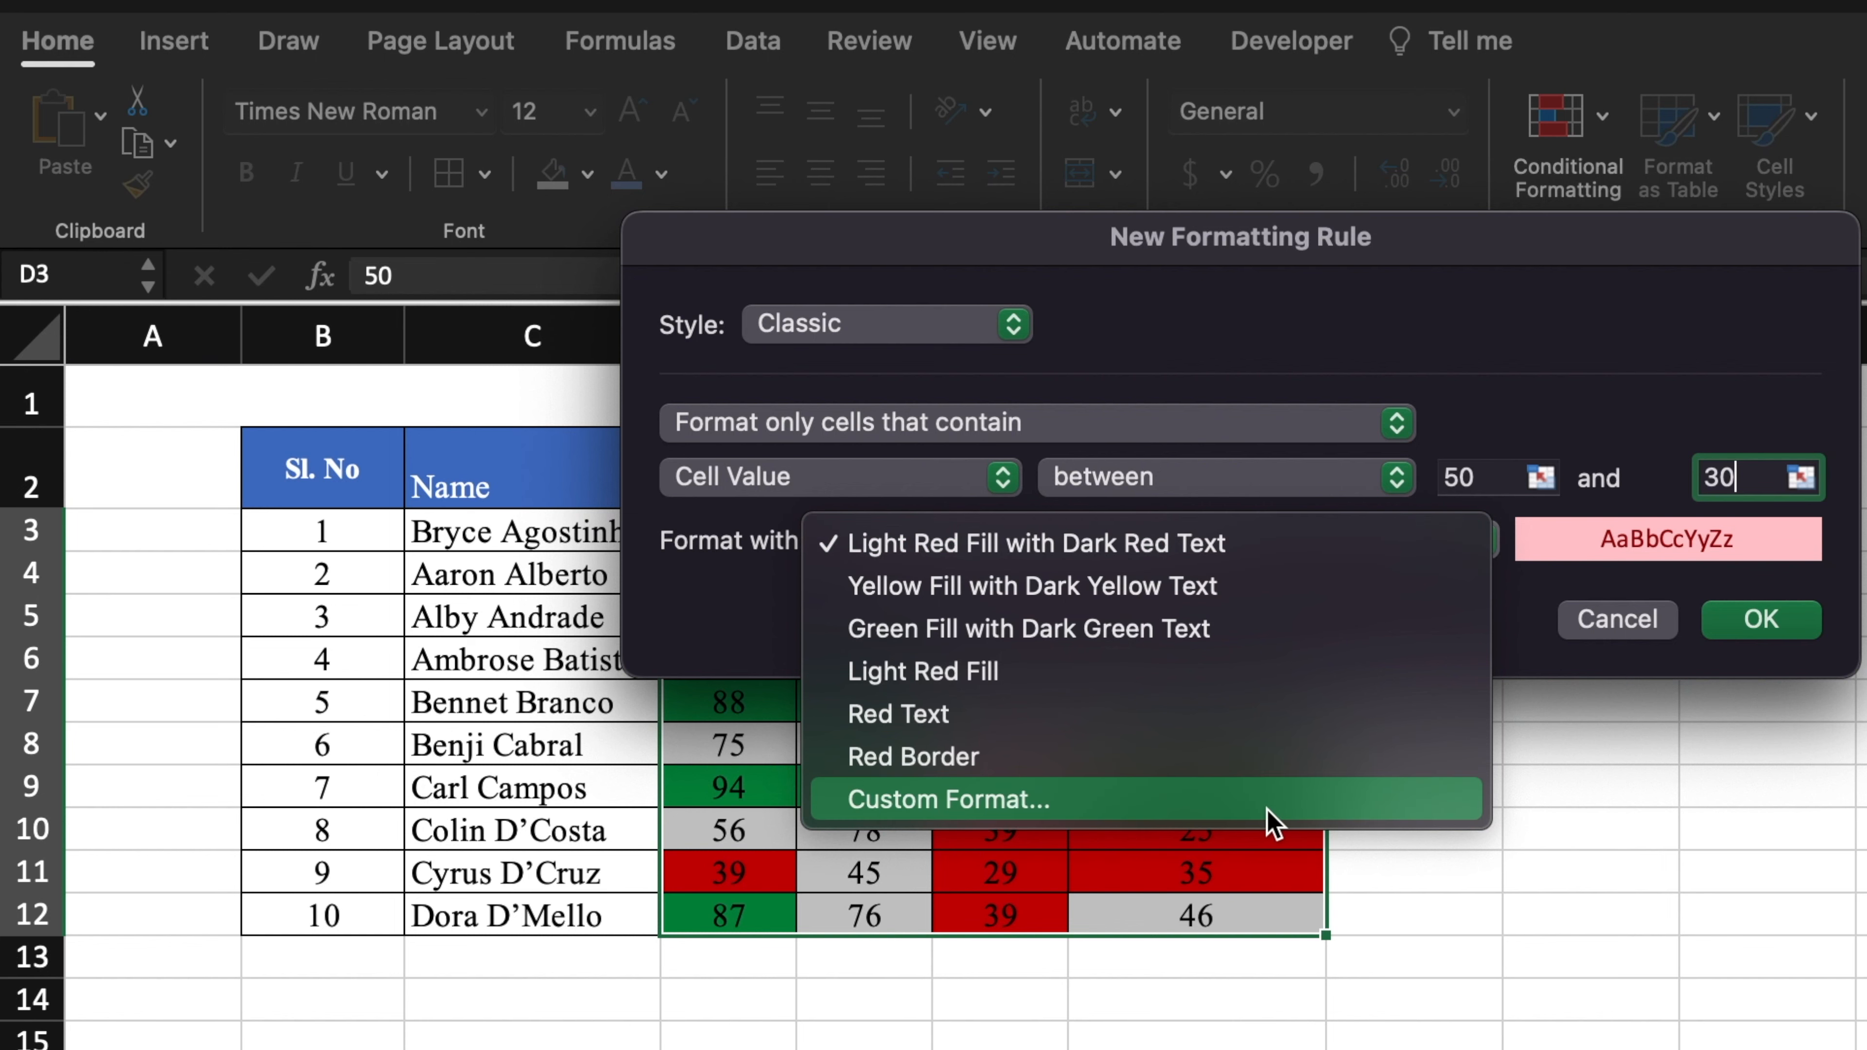
click(1271, 817)
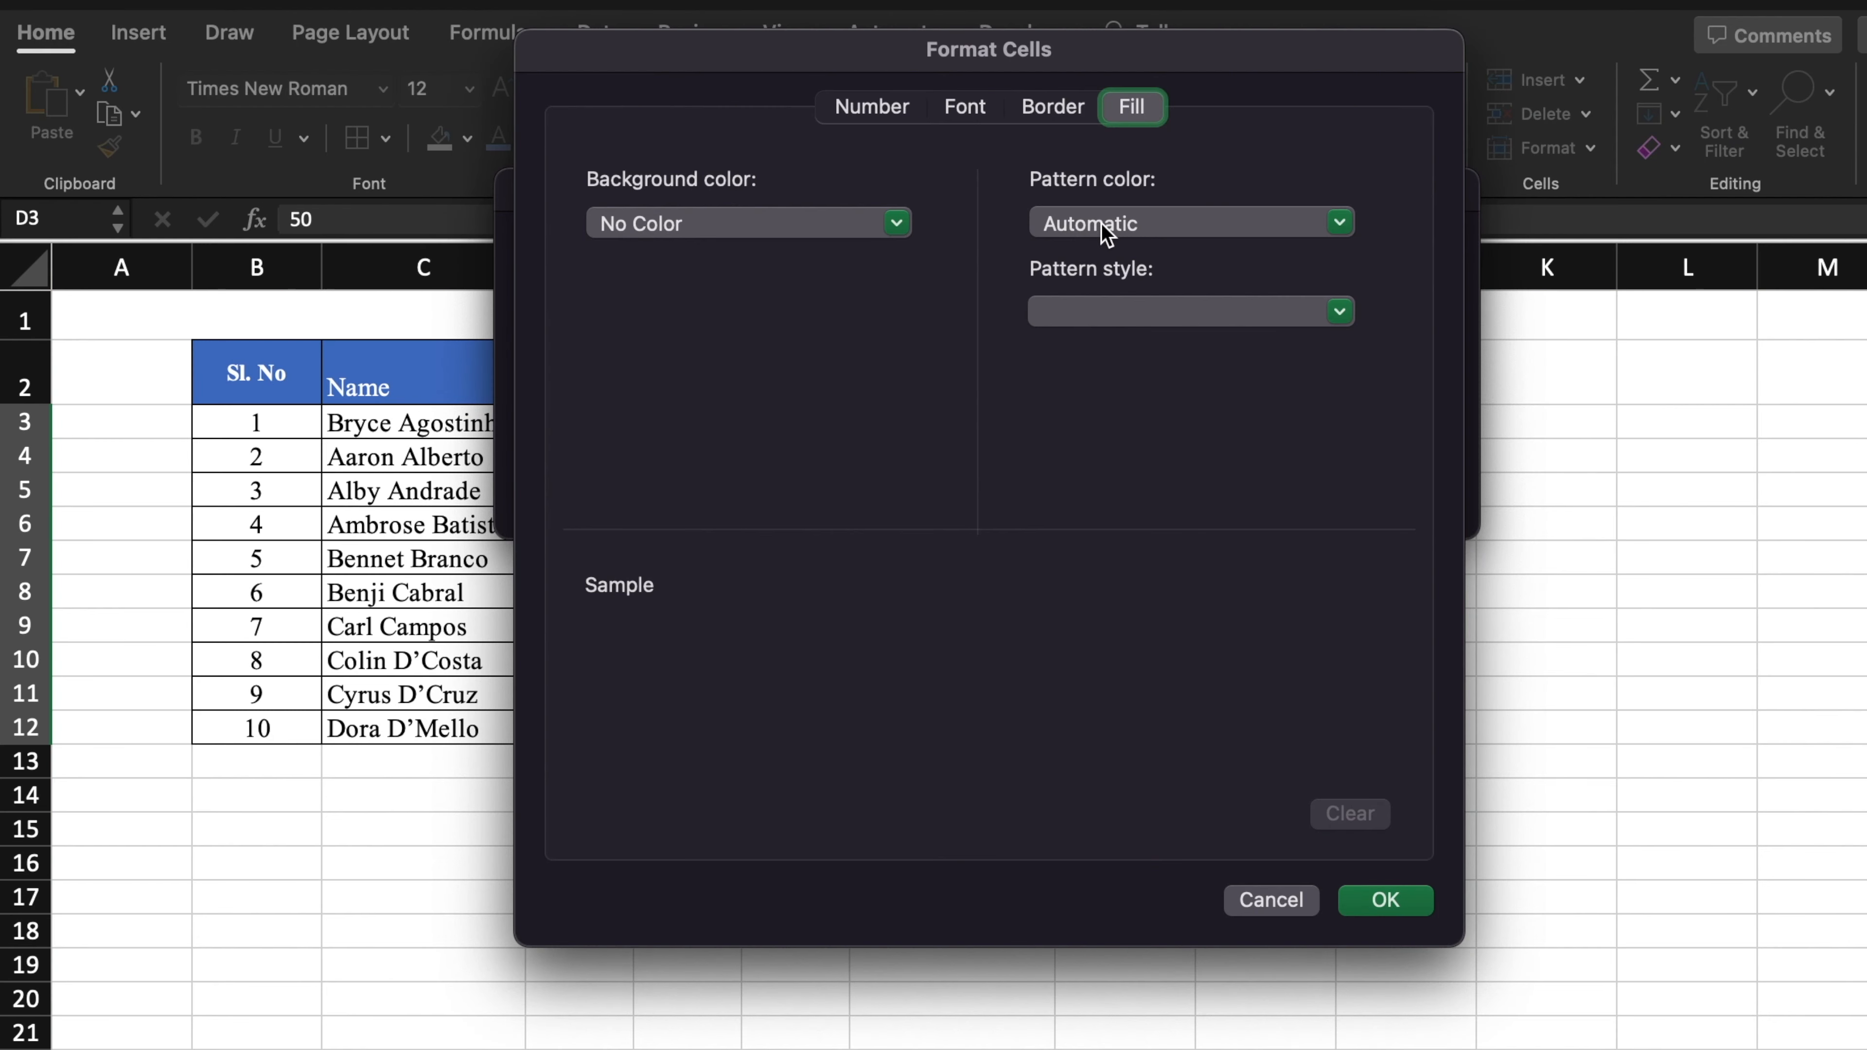
click(896, 224)
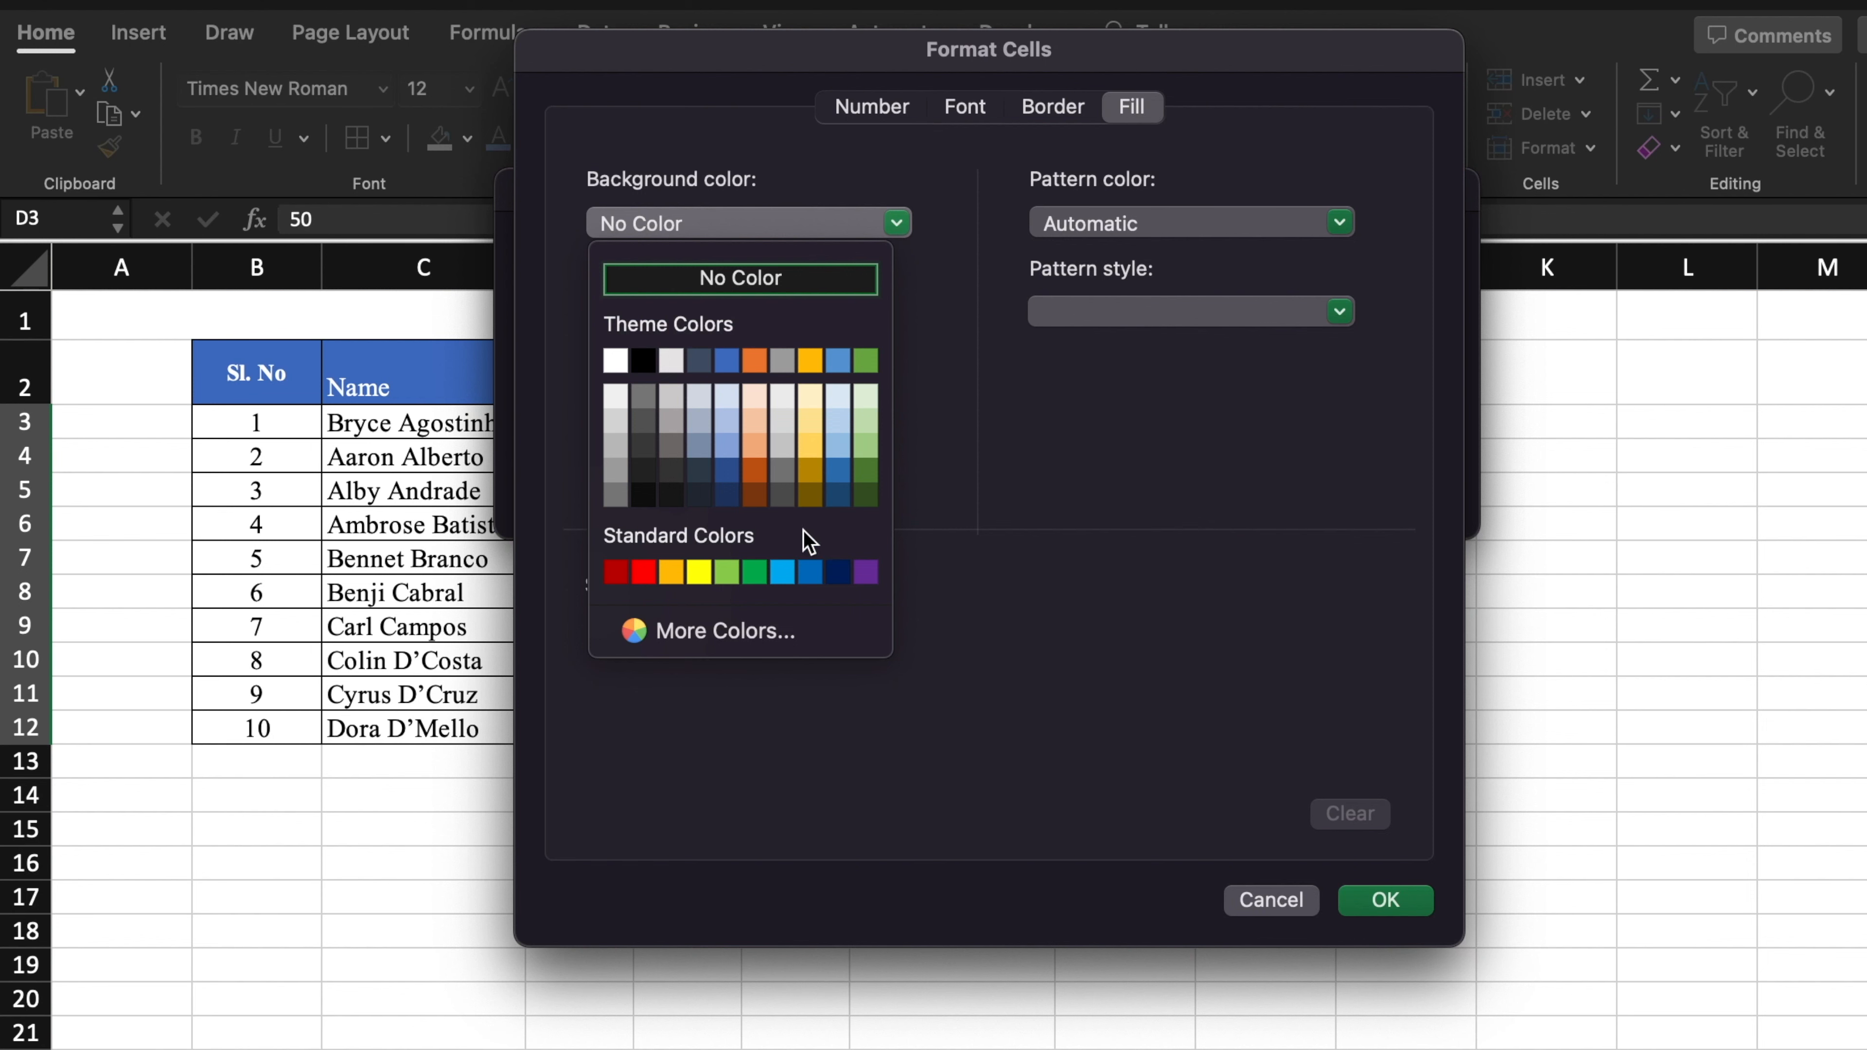
click(787, 571)
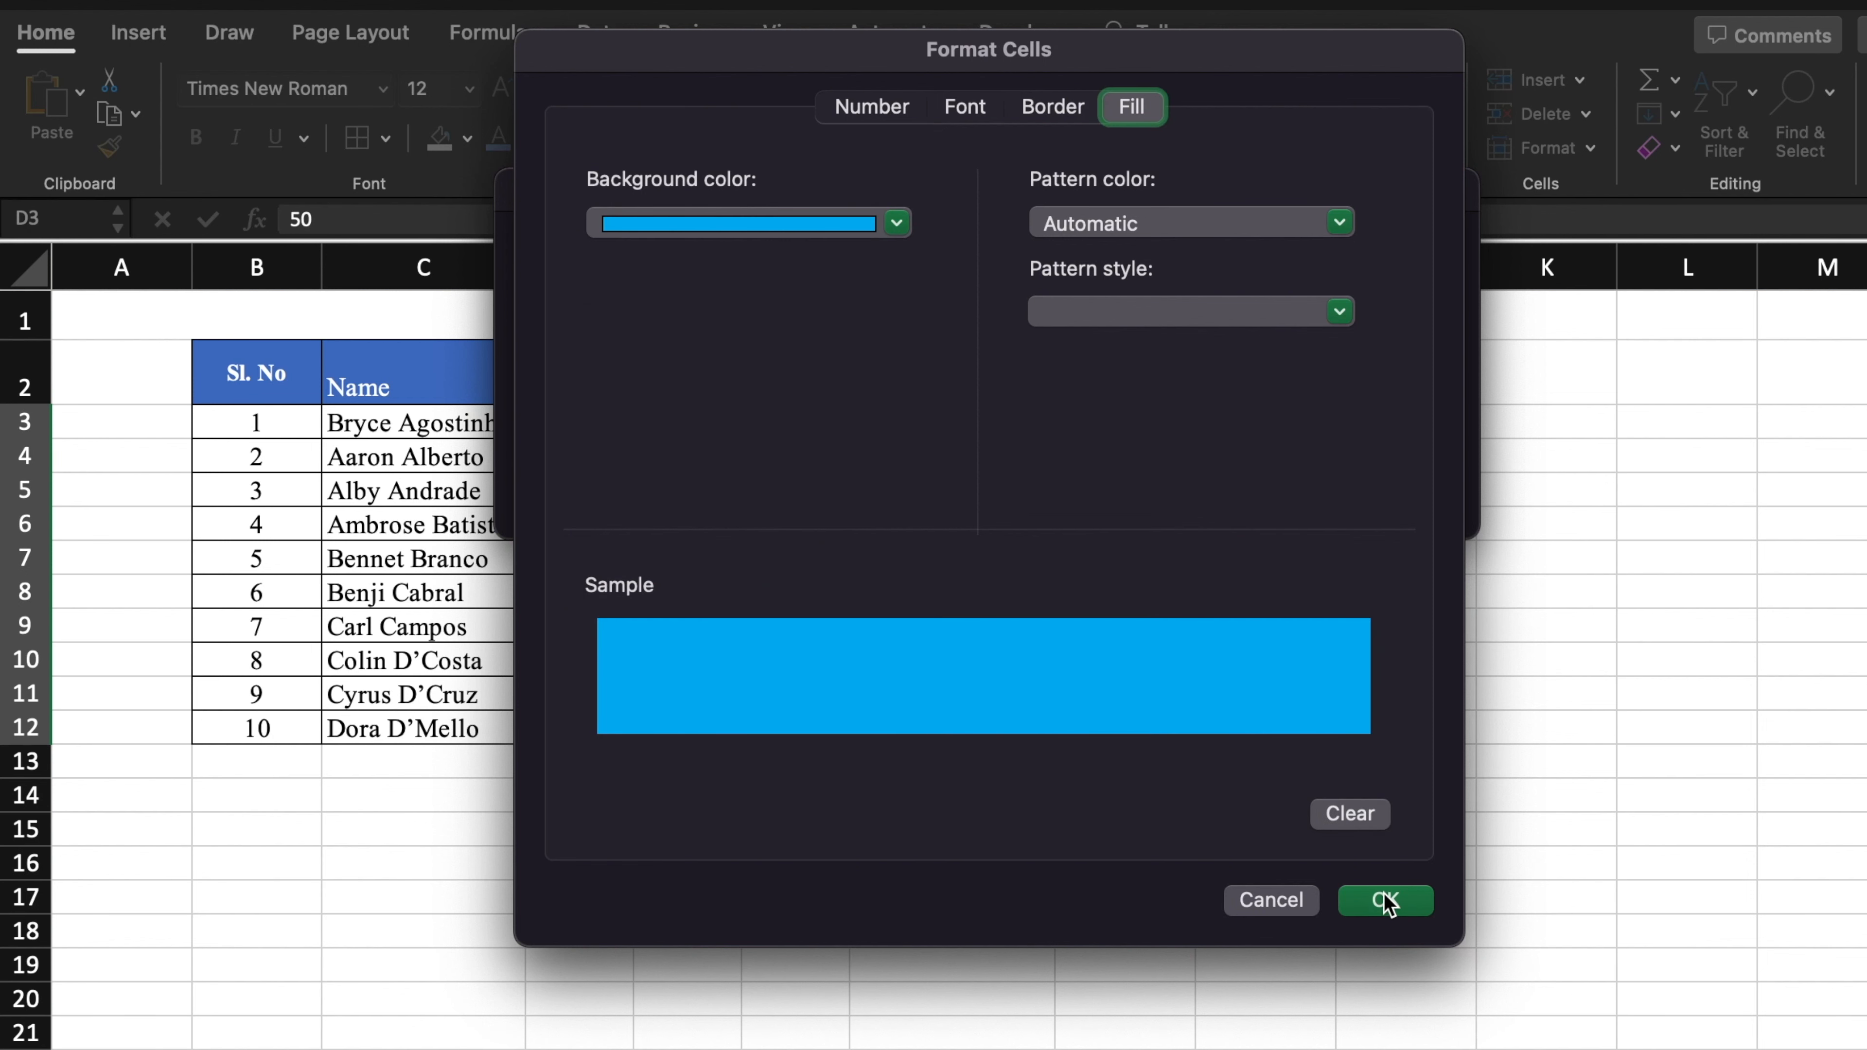
click(1382, 899)
click(1401, 492)
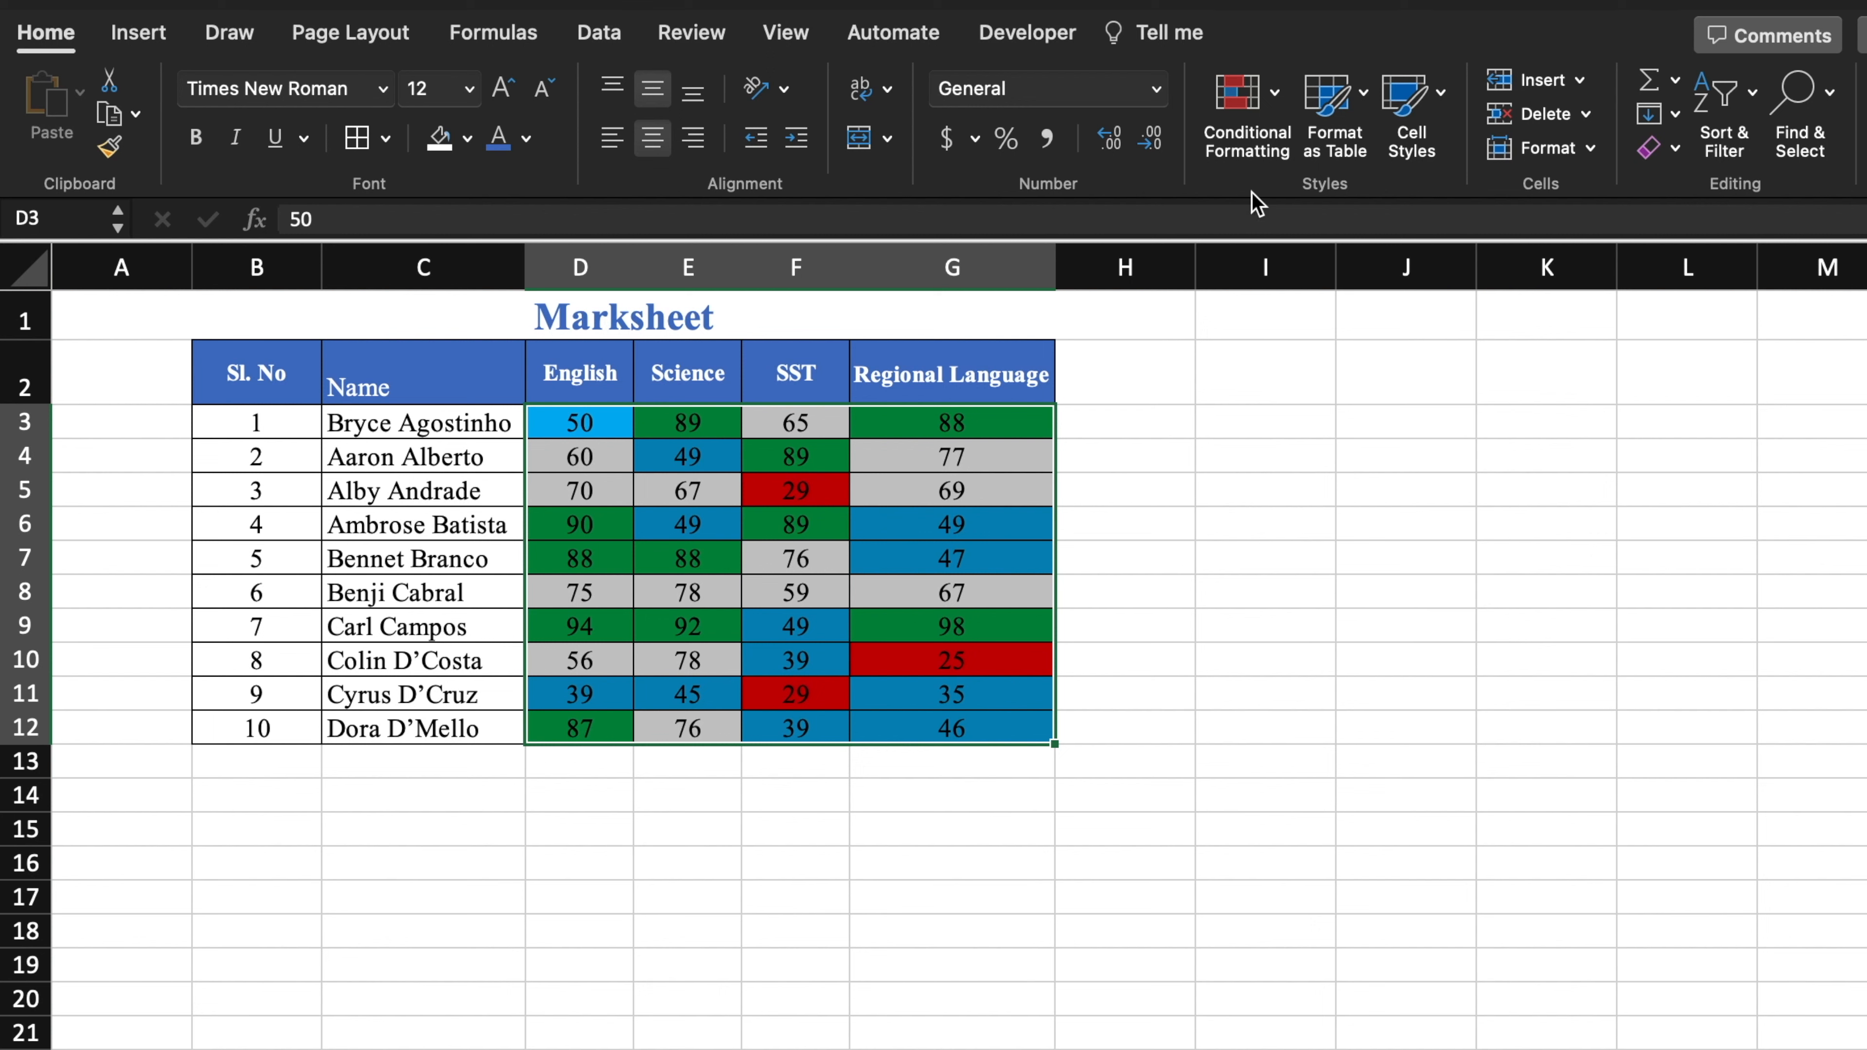
- Start an Equal To highlight rule on the selected marks with 76 as its value
click(1278, 103)
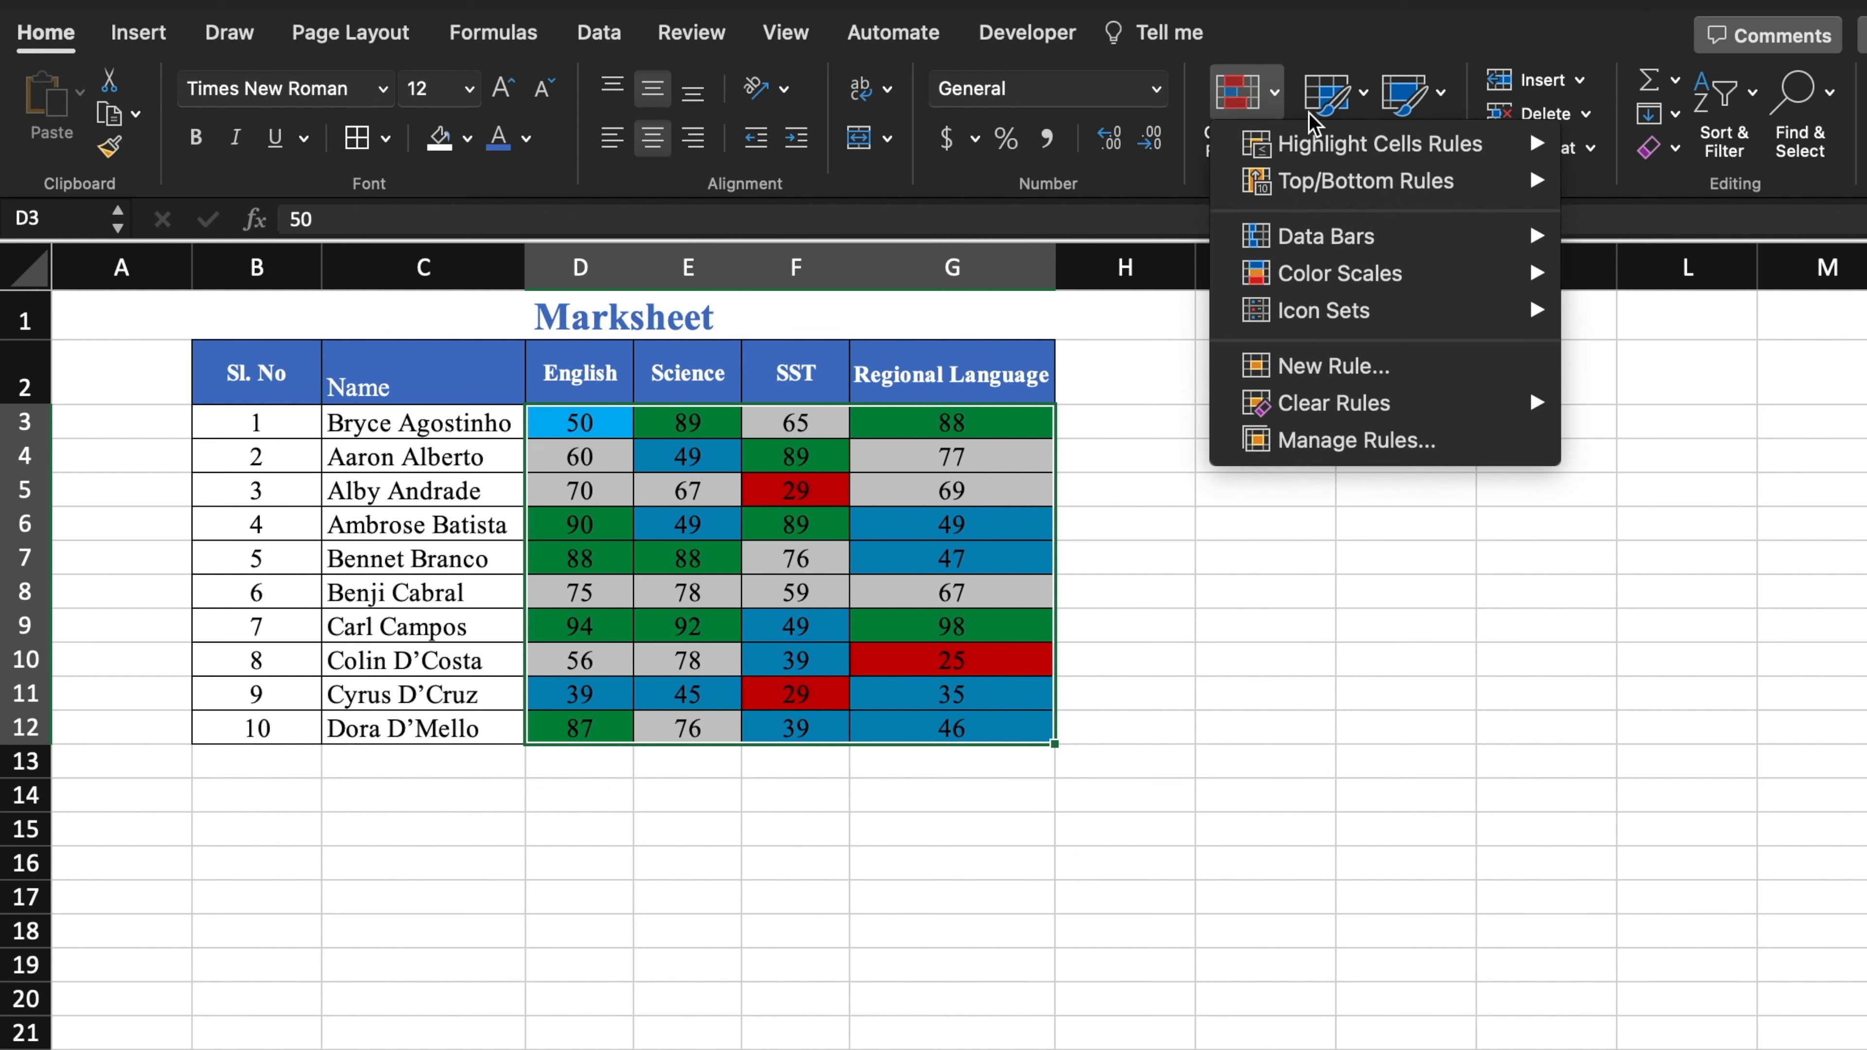
mouse_move(1370, 144)
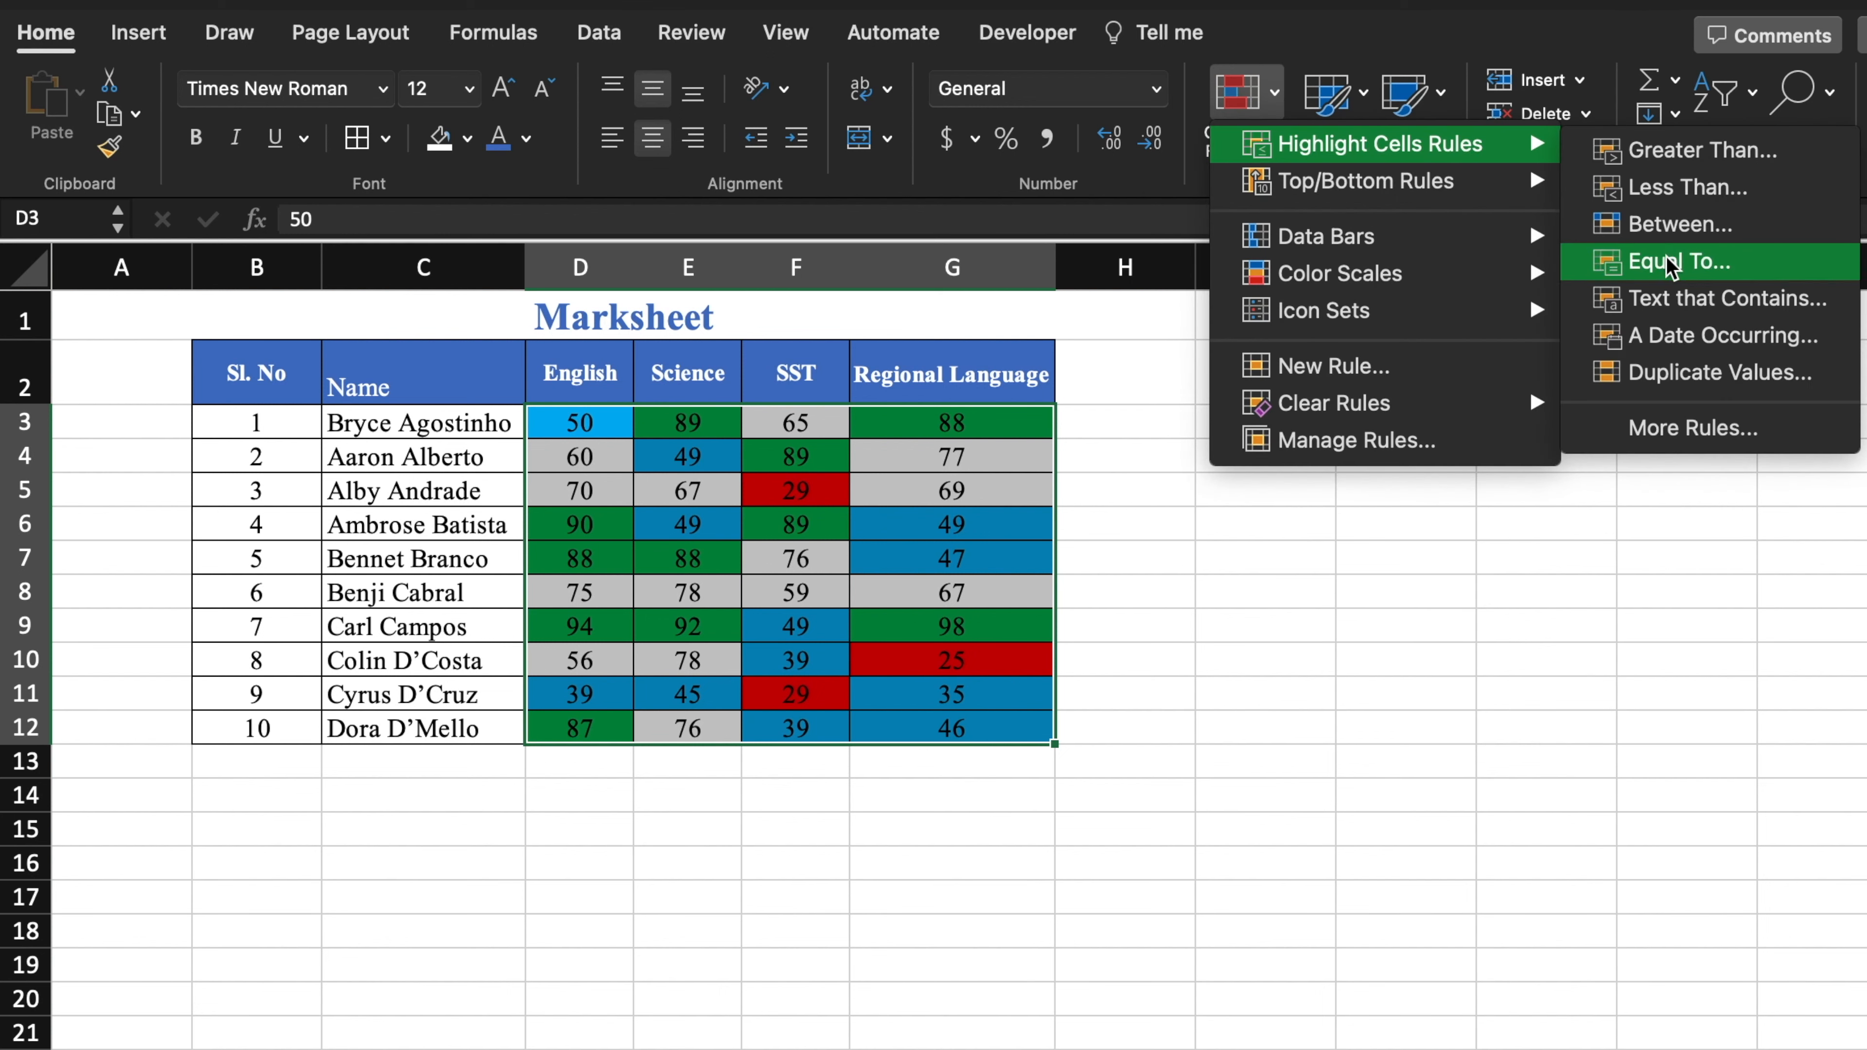
click(1606, 261)
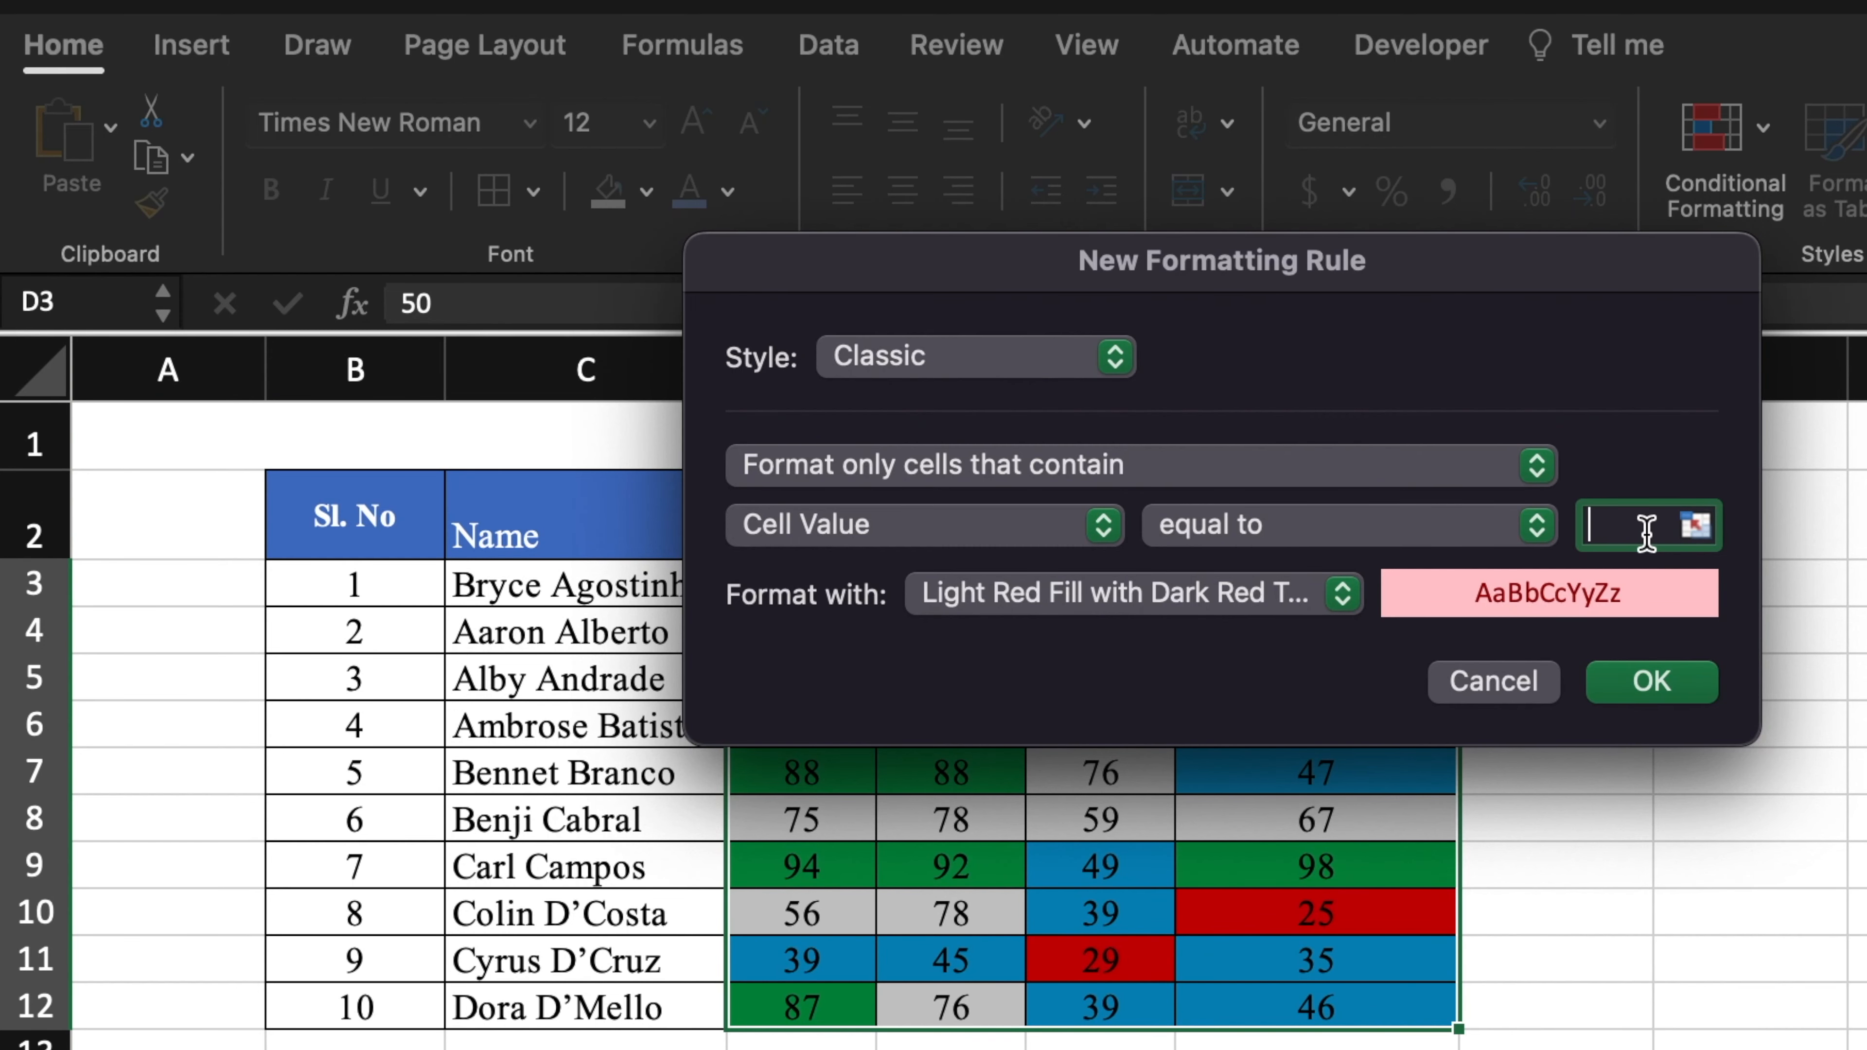
text(76)
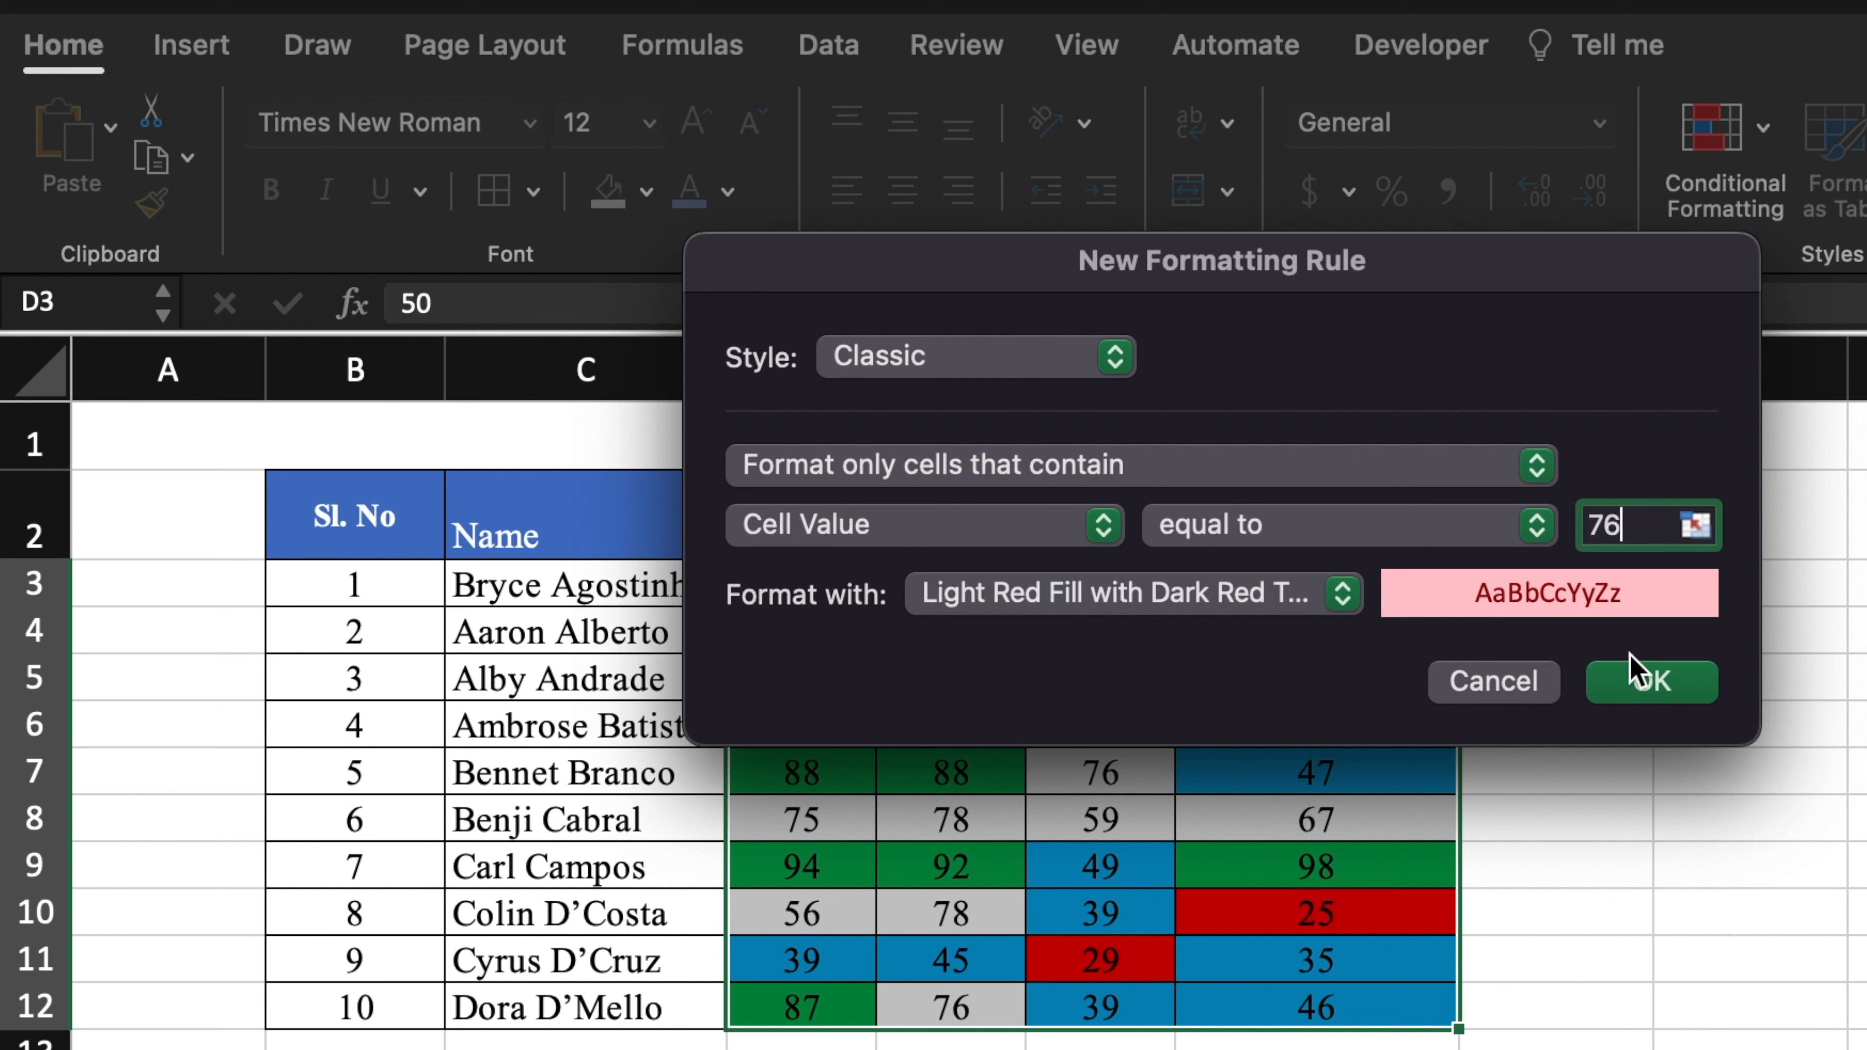
- Give the equal-to rule a custom format with a standard purple background
click(1340, 598)
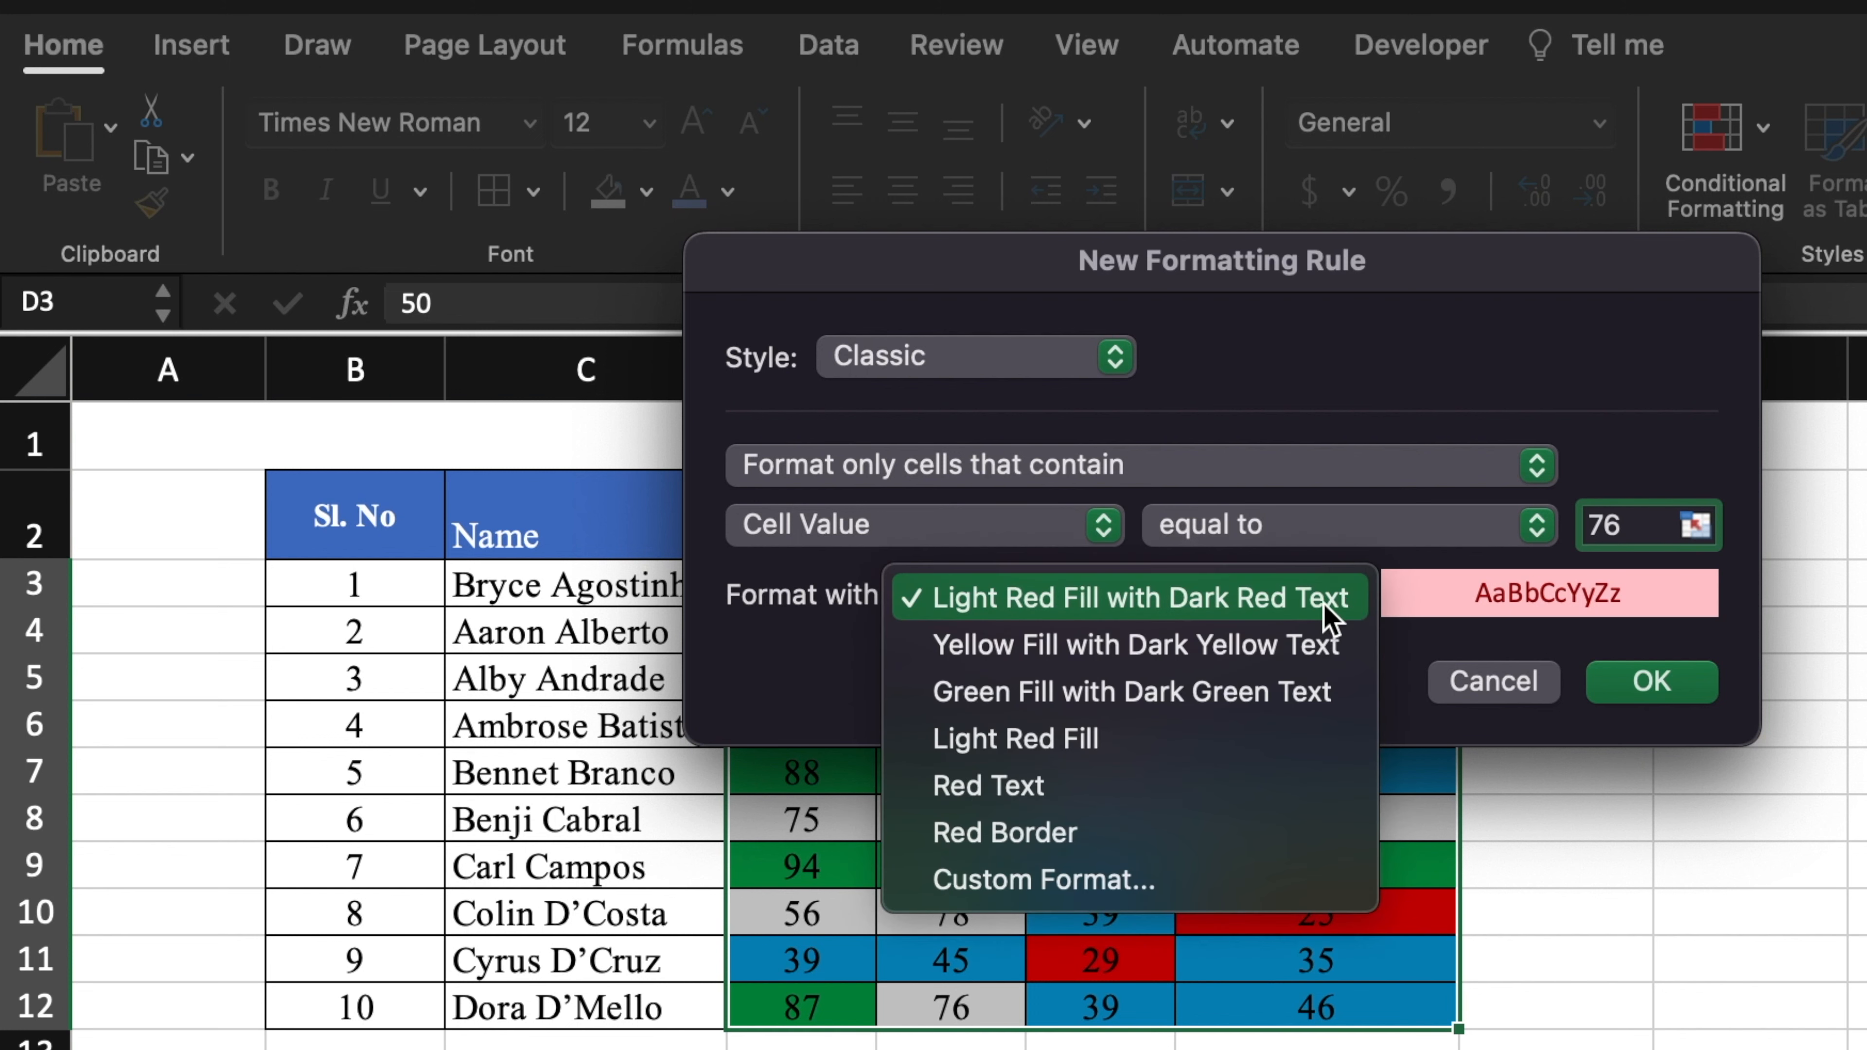
click(1205, 876)
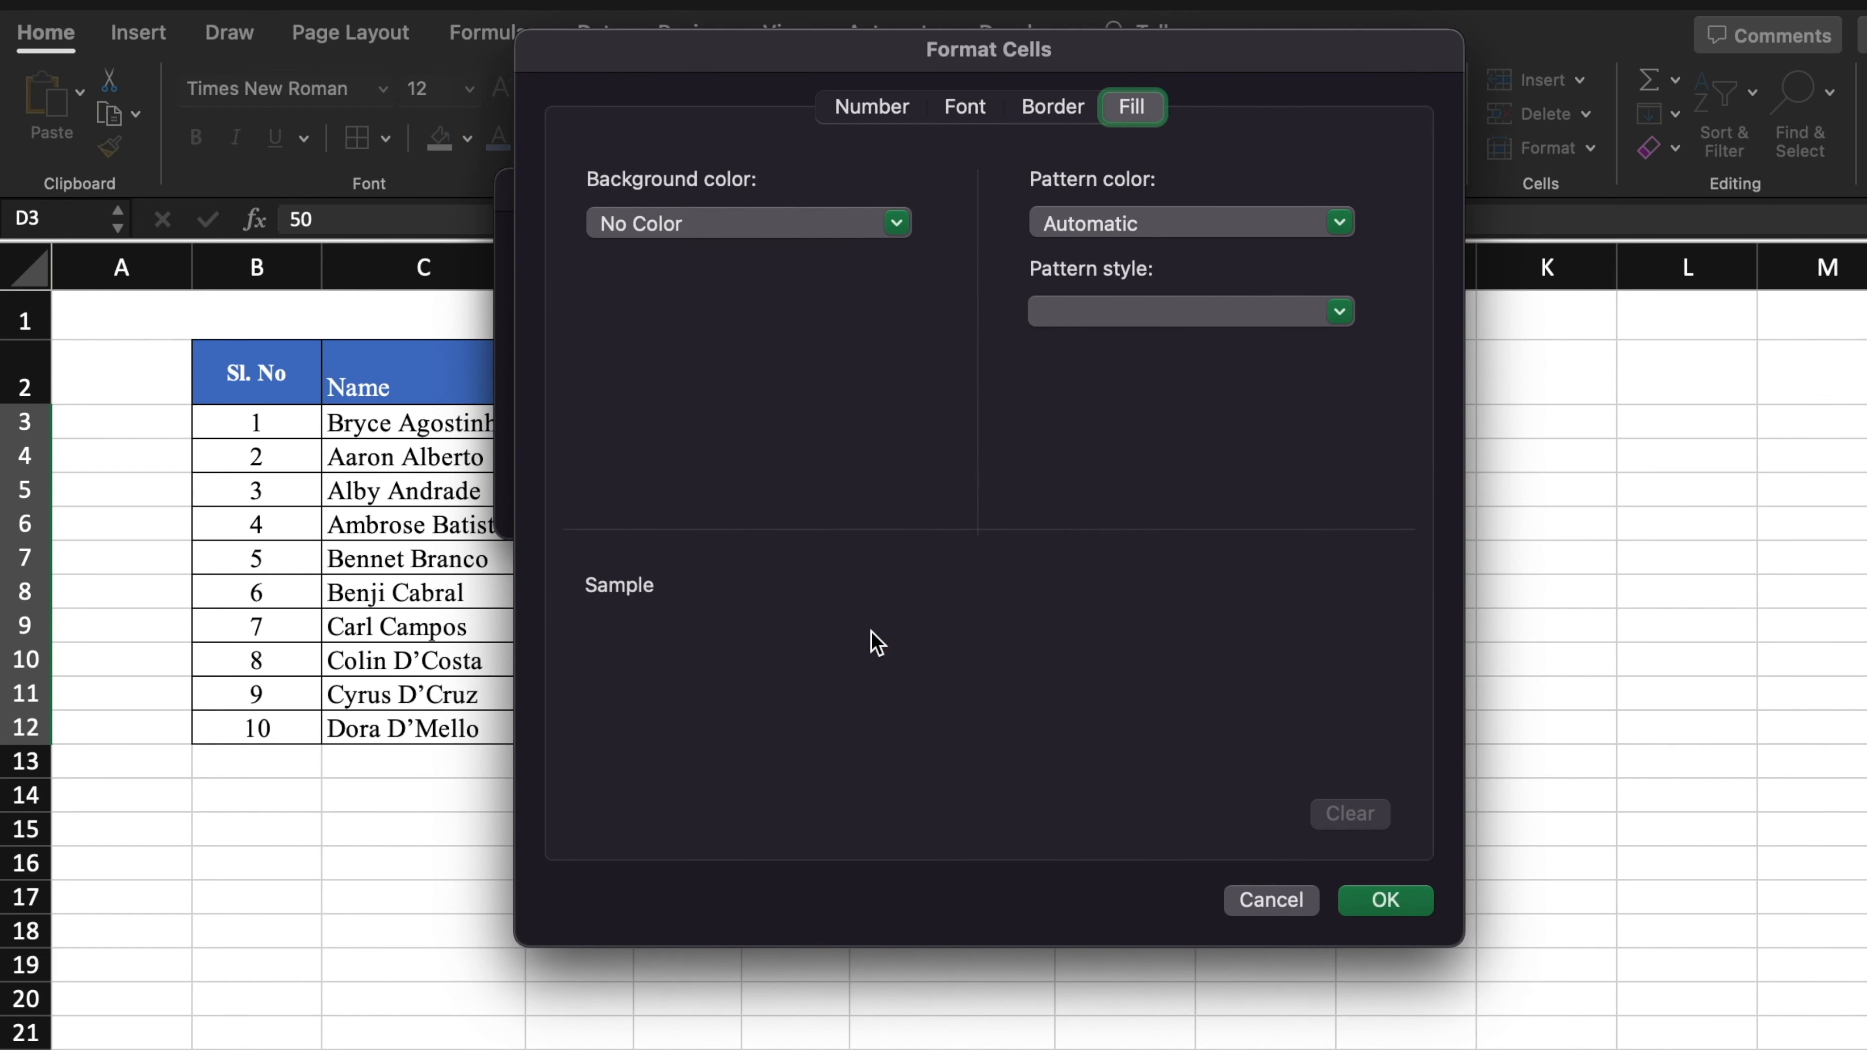
click(898, 224)
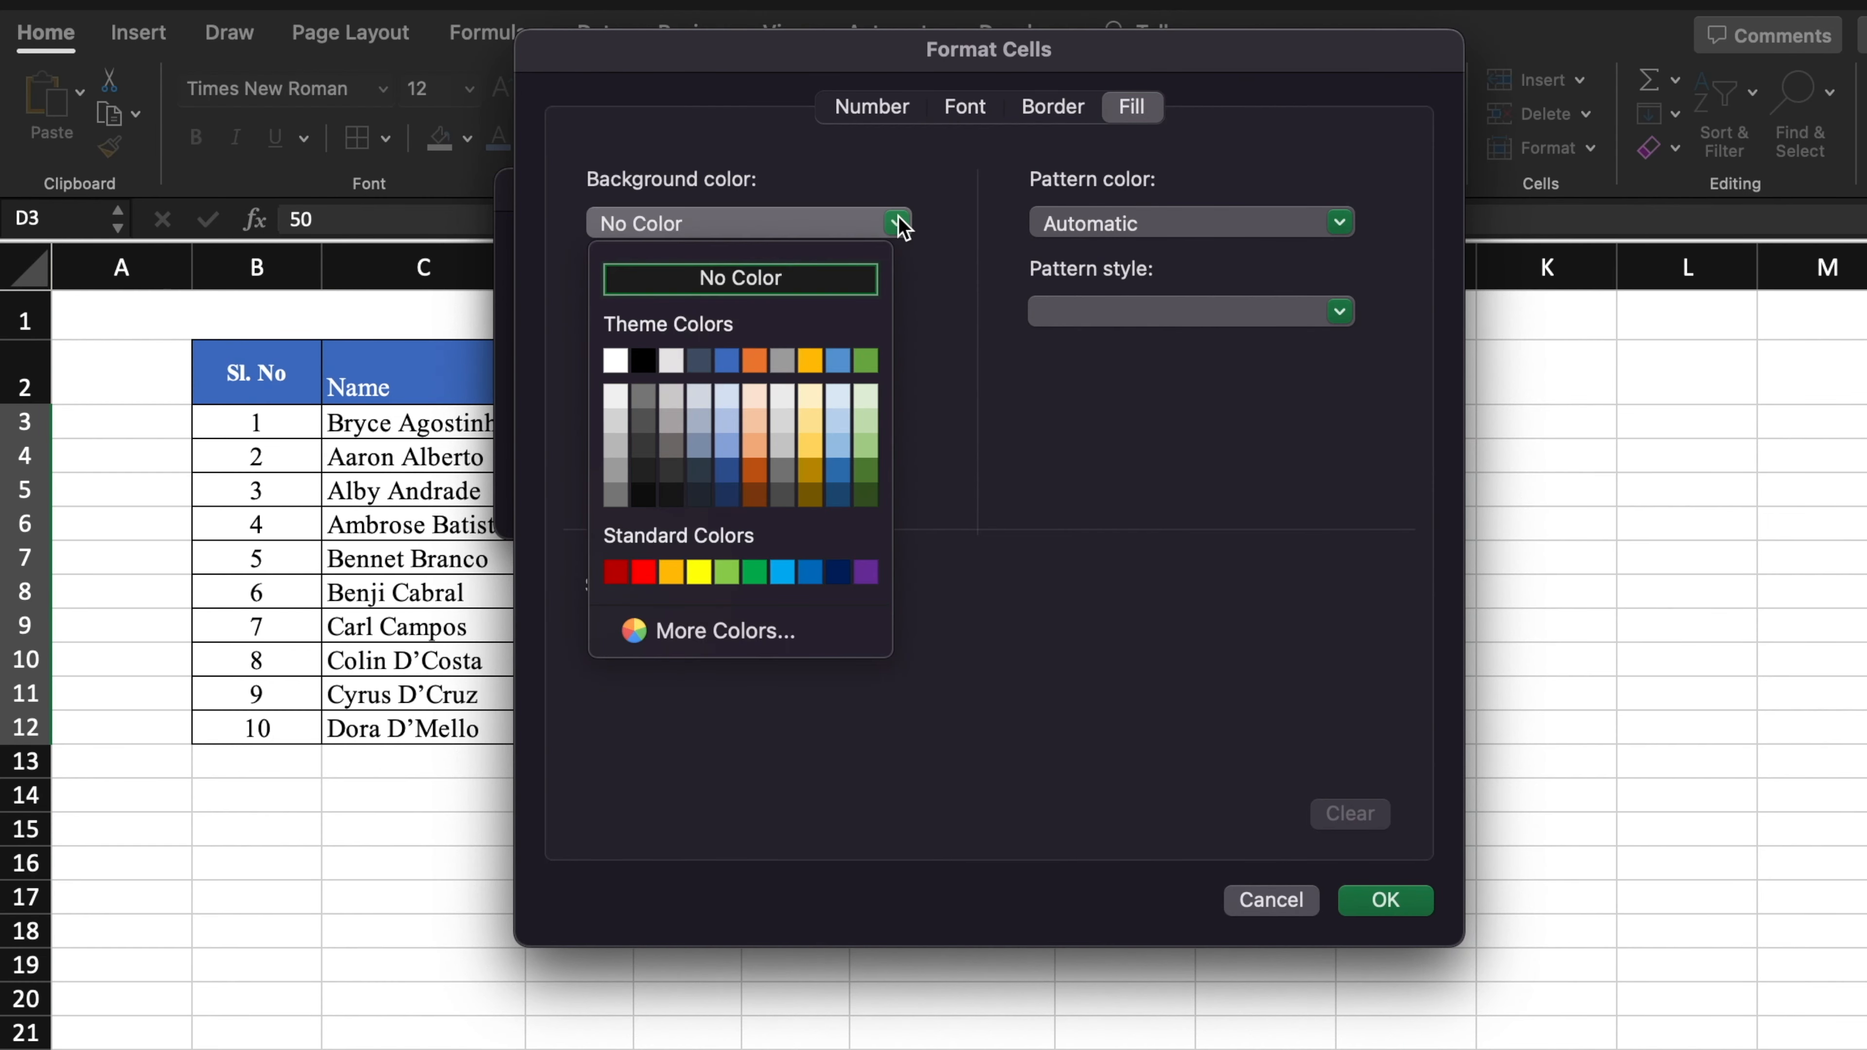
click(867, 573)
- Set the equal-to rule's font color to standard yellow and apply the rule
click(955, 108)
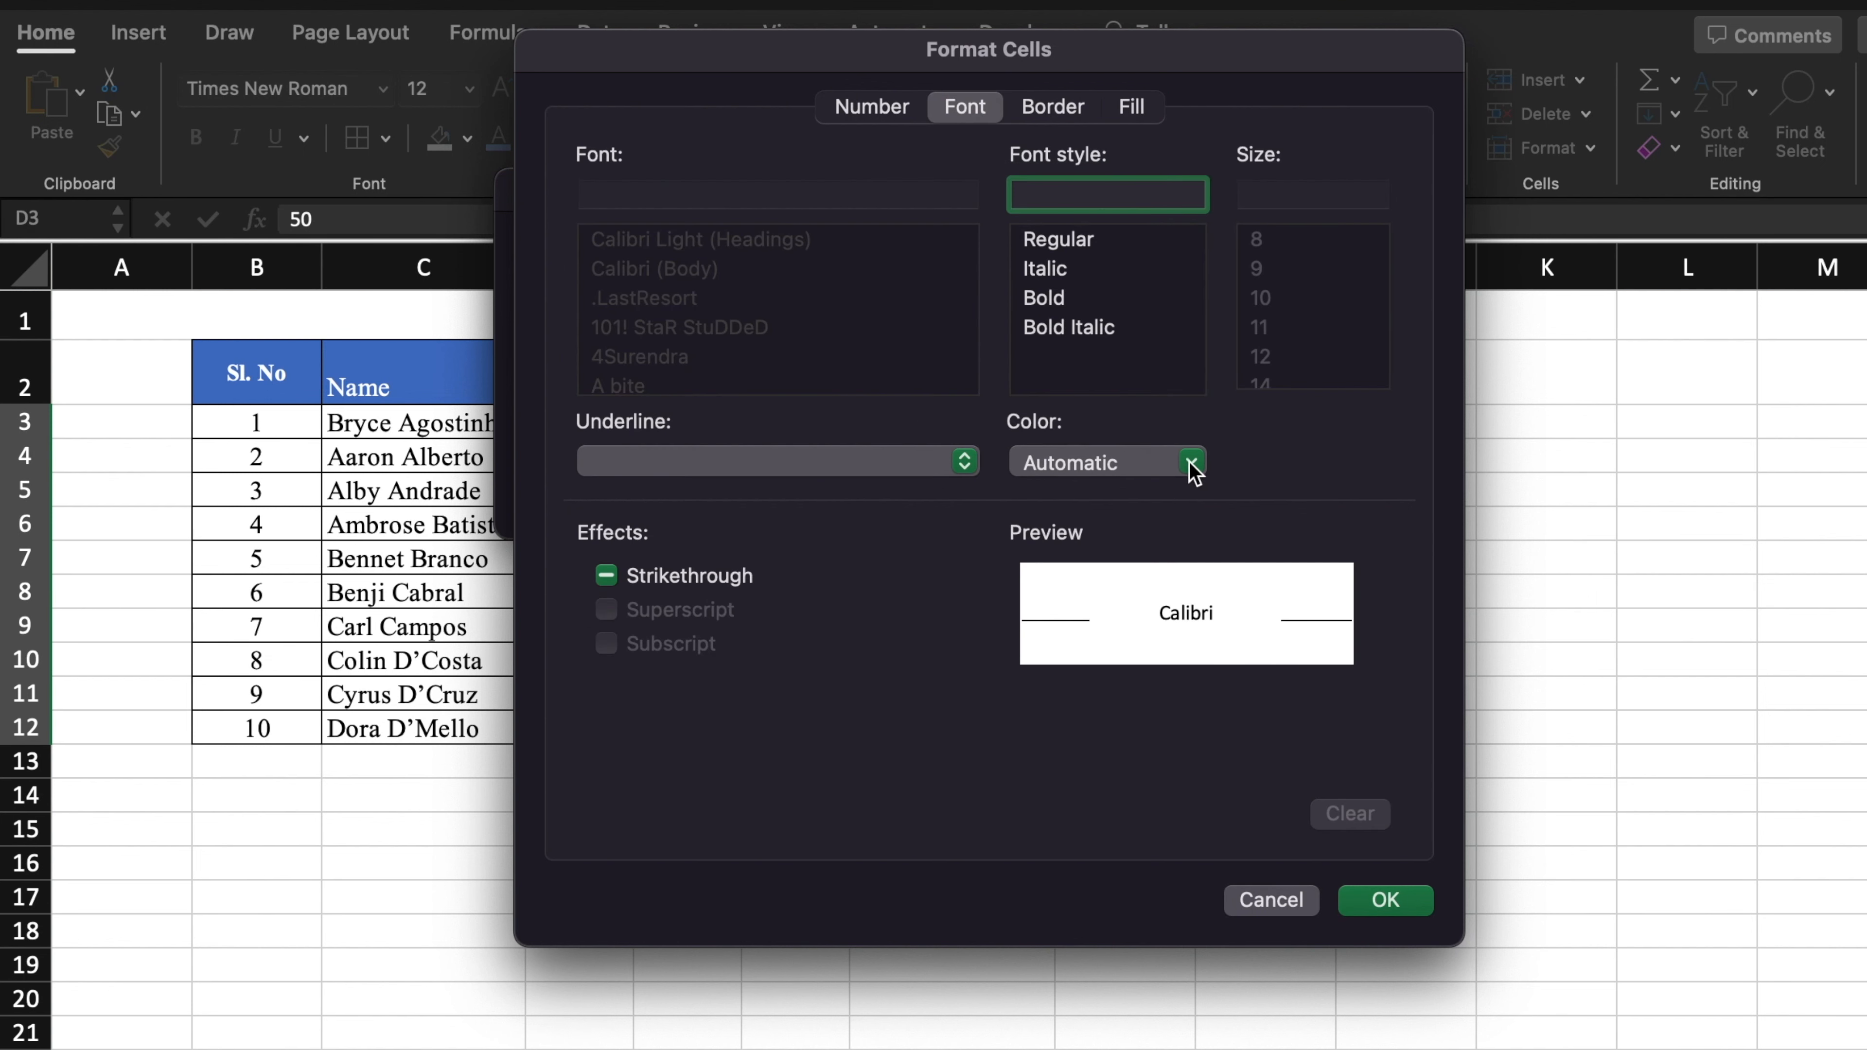
click(1192, 463)
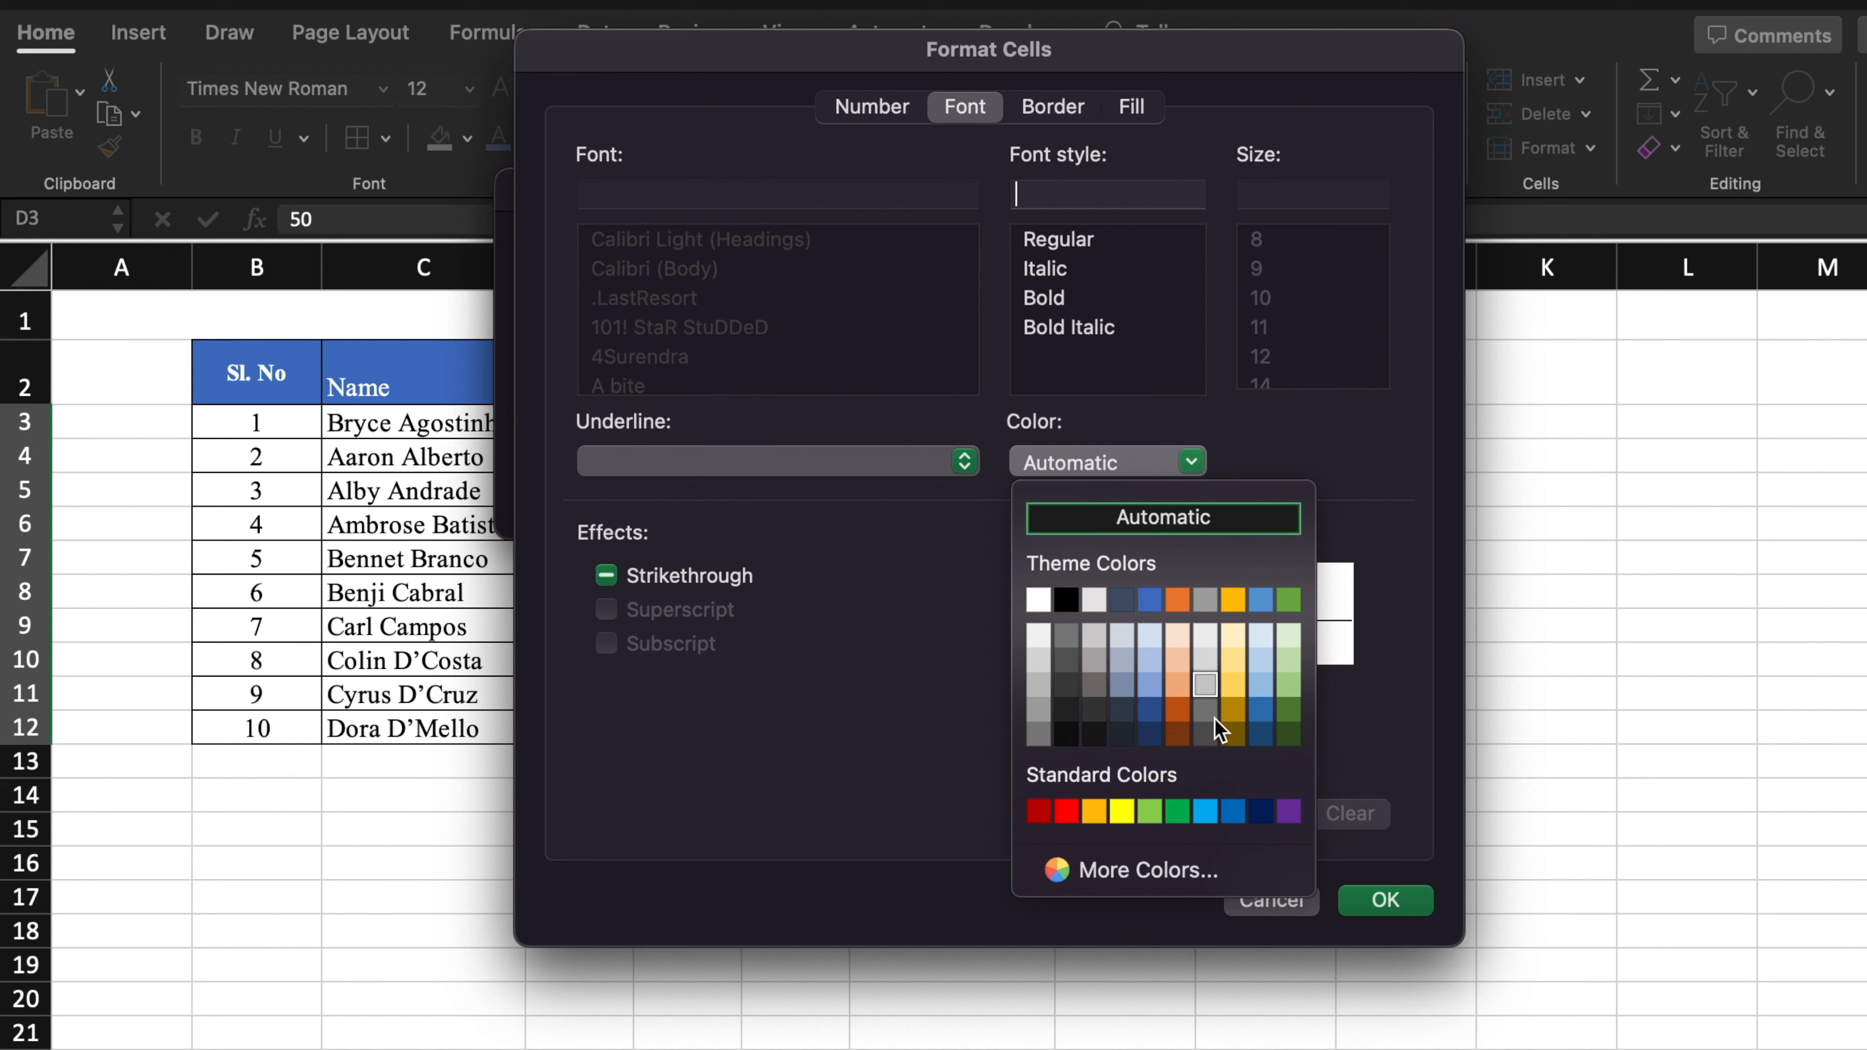
click(1121, 812)
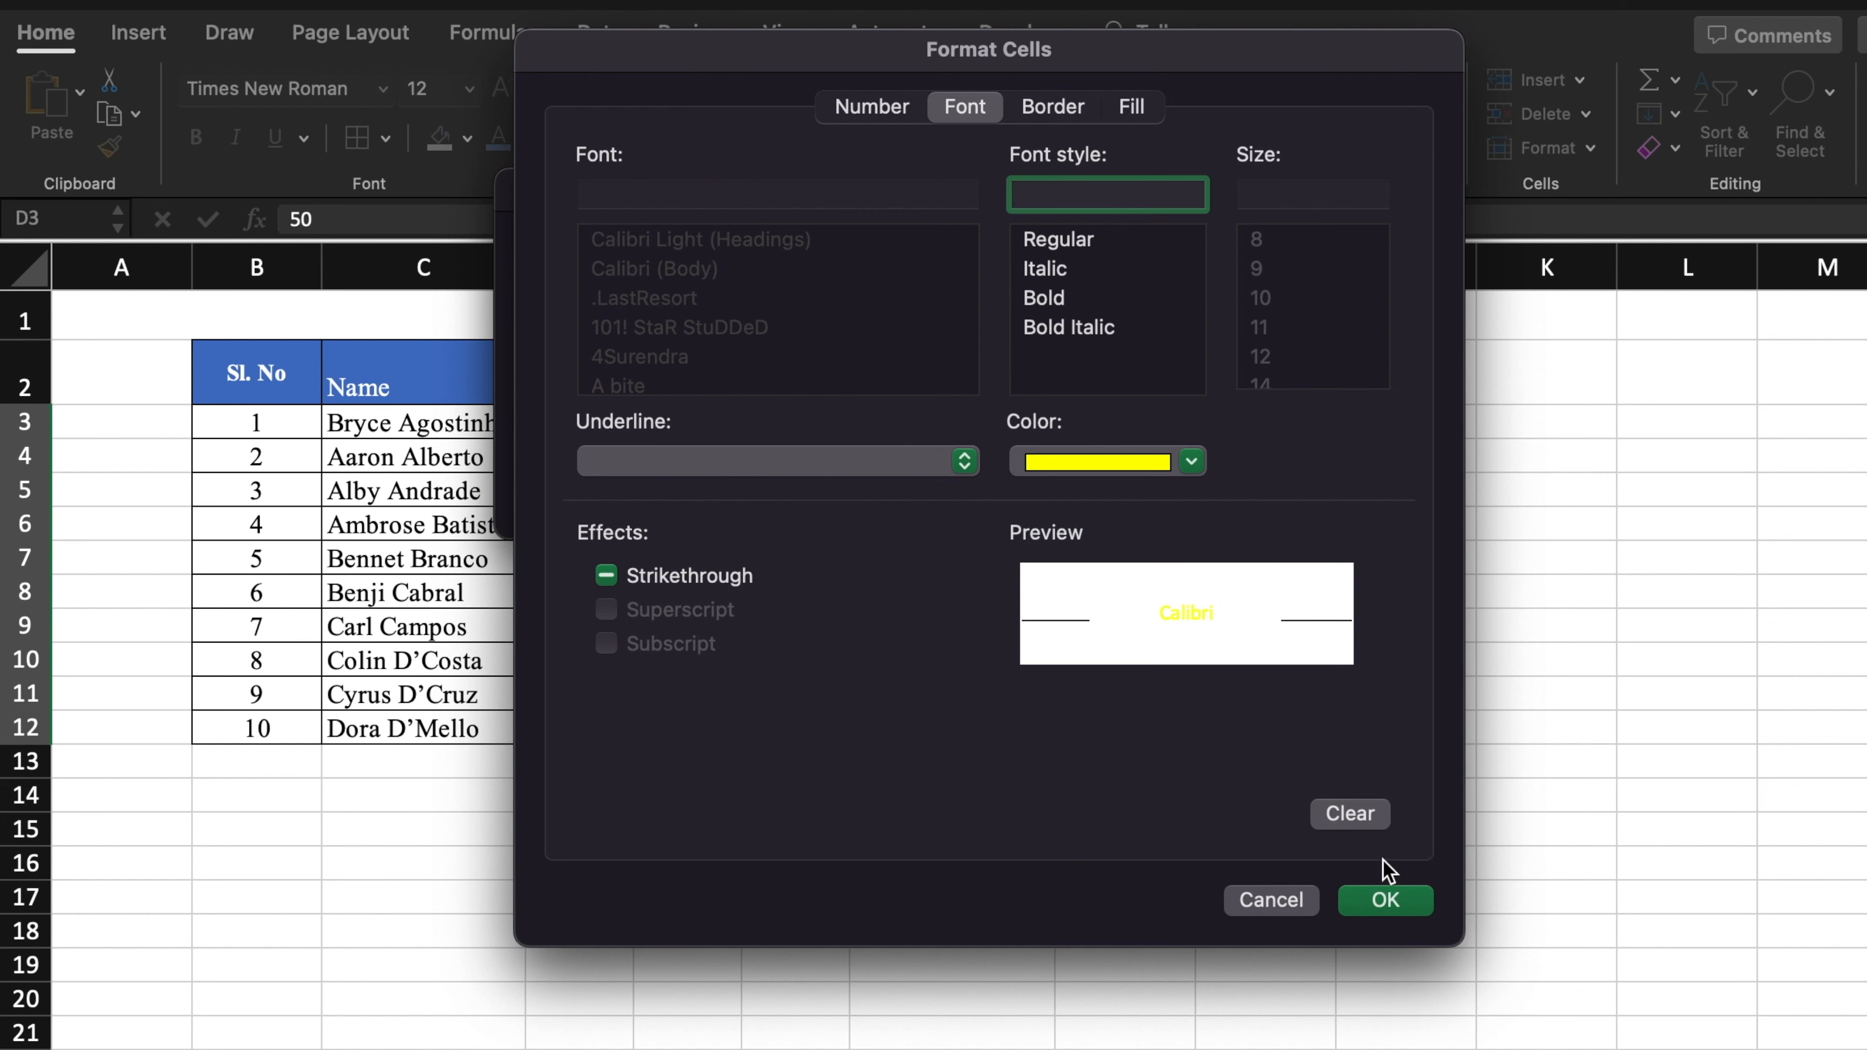
click(1386, 900)
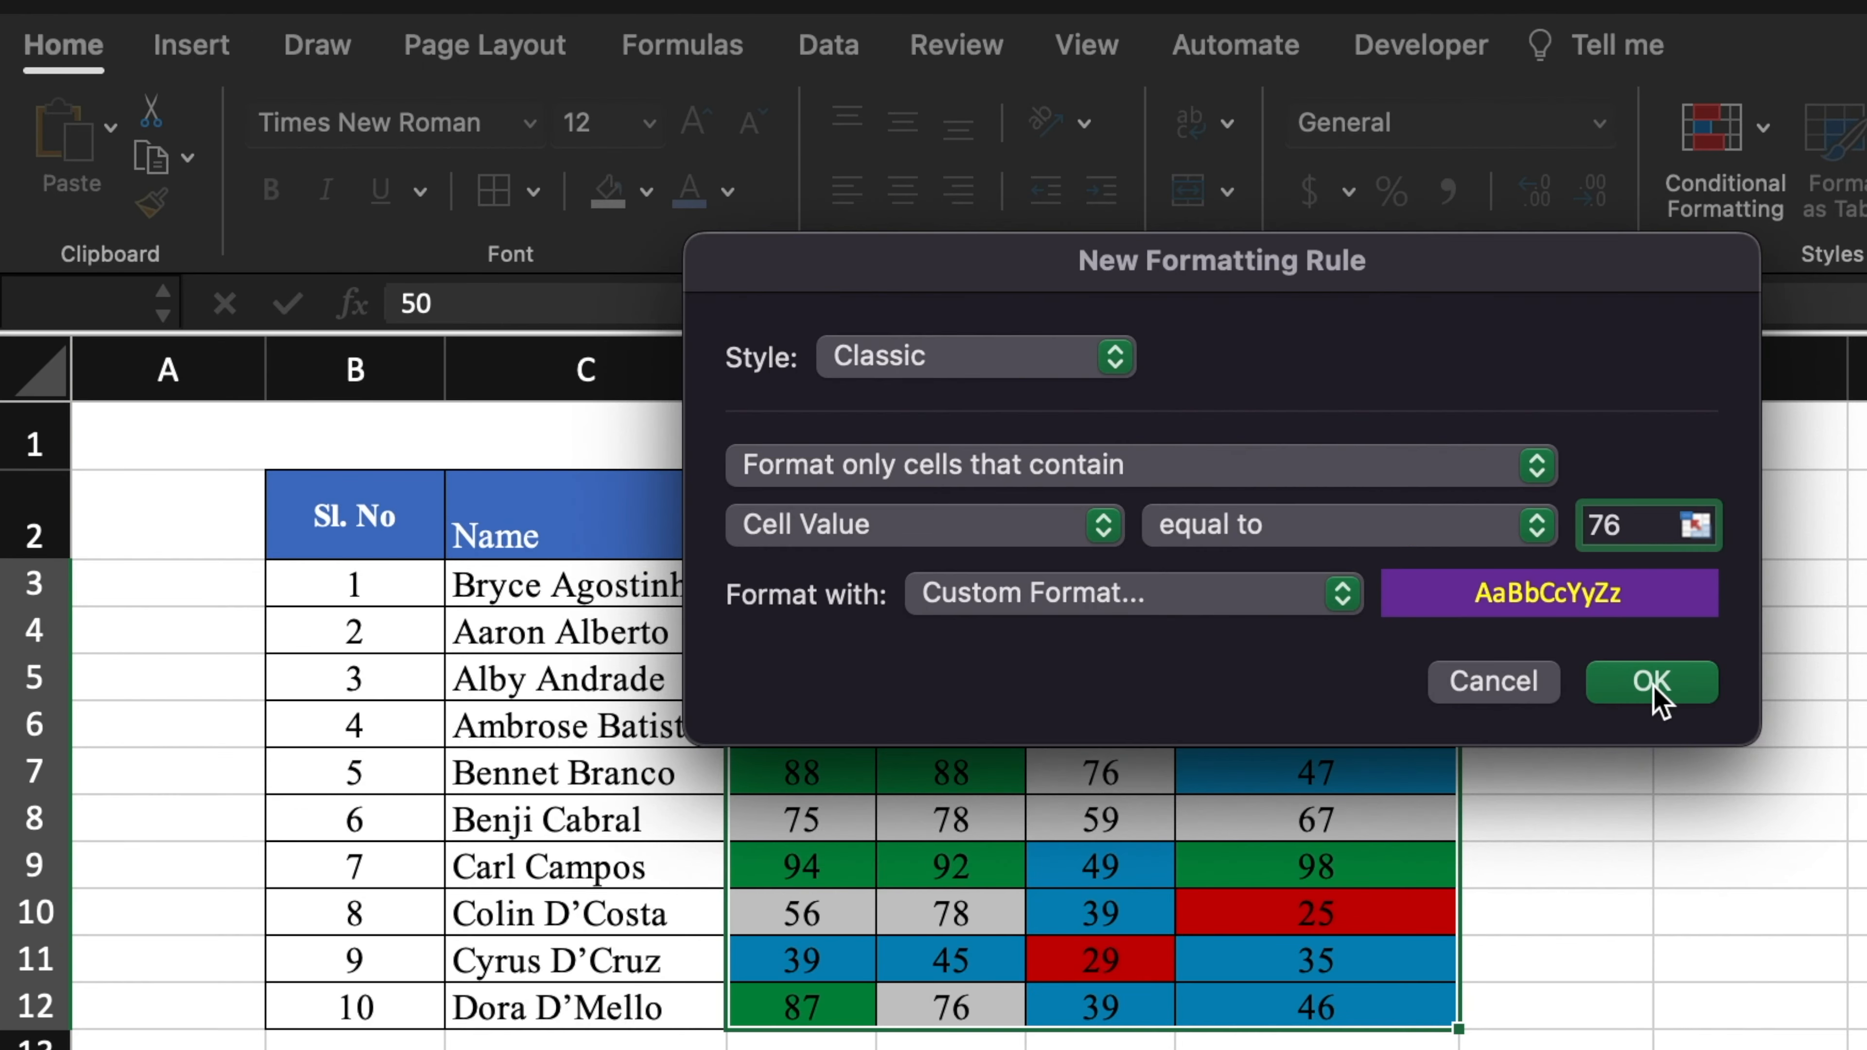
click(1650, 680)
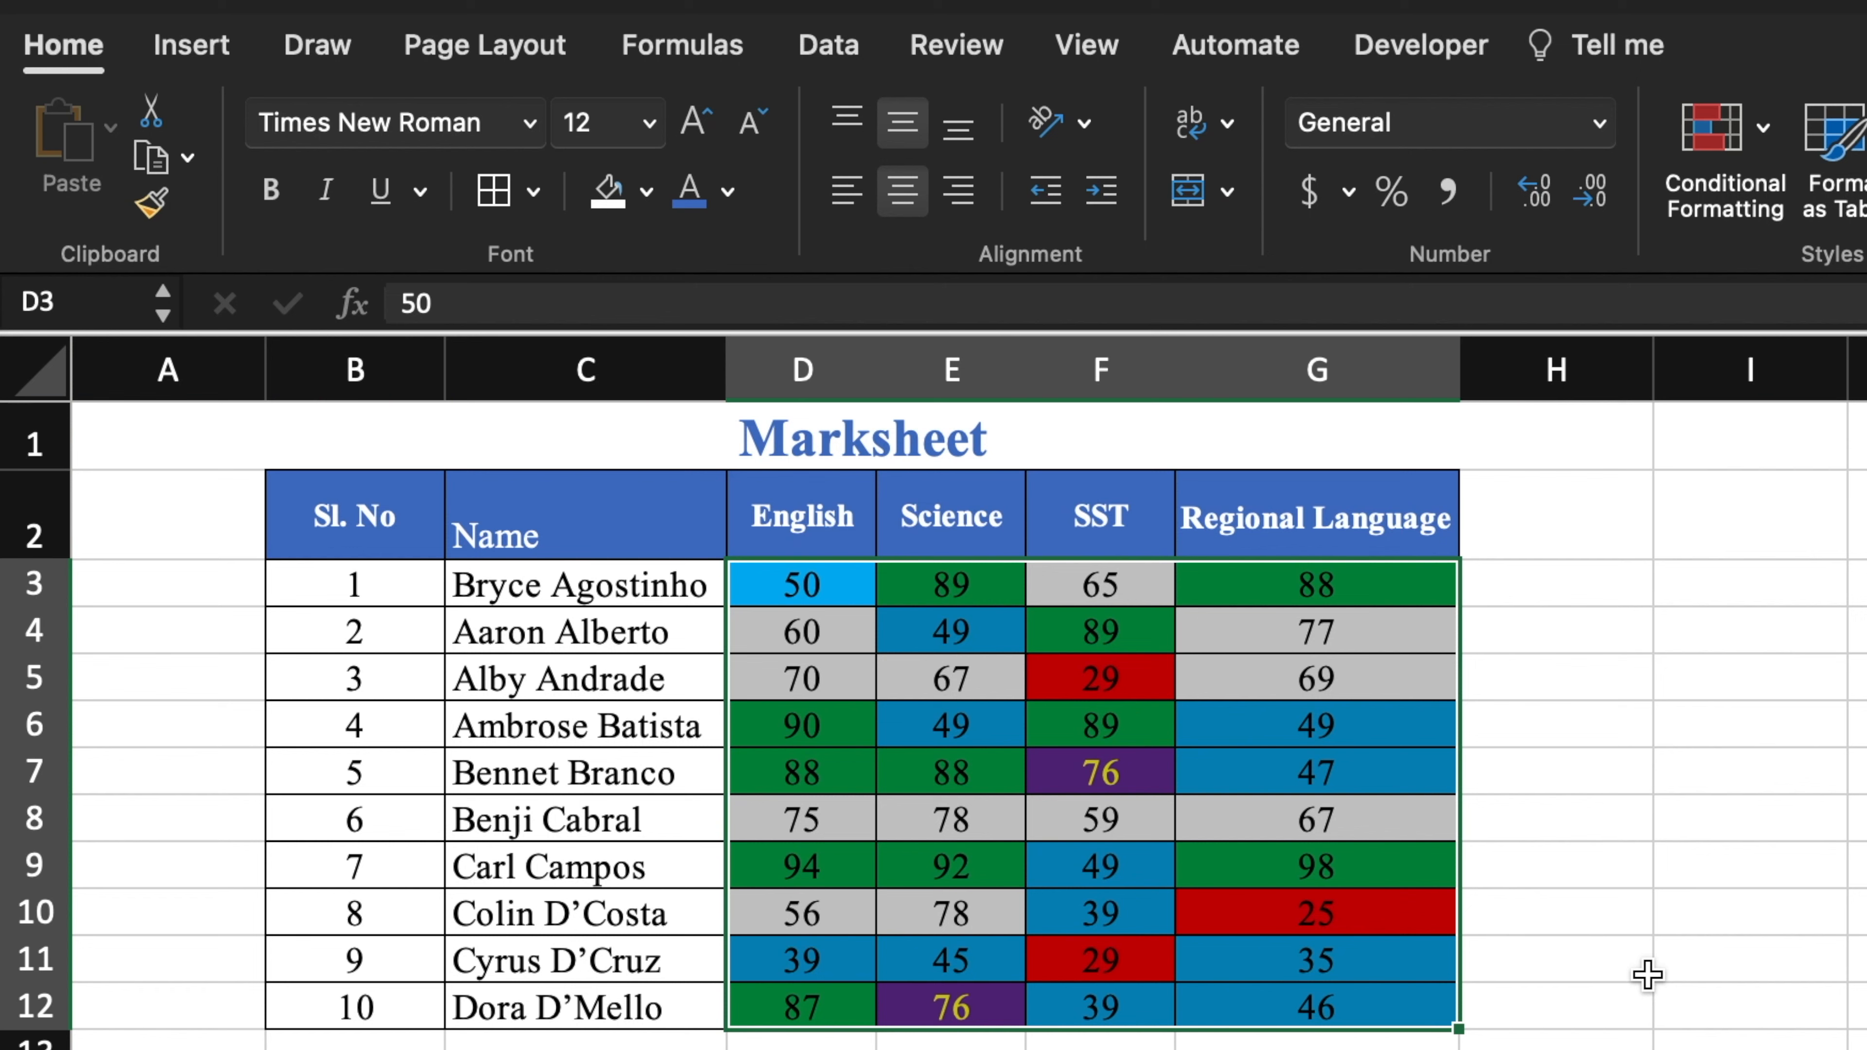
- Deselect the marks and select the student names in C3:C12
click(1601, 679)
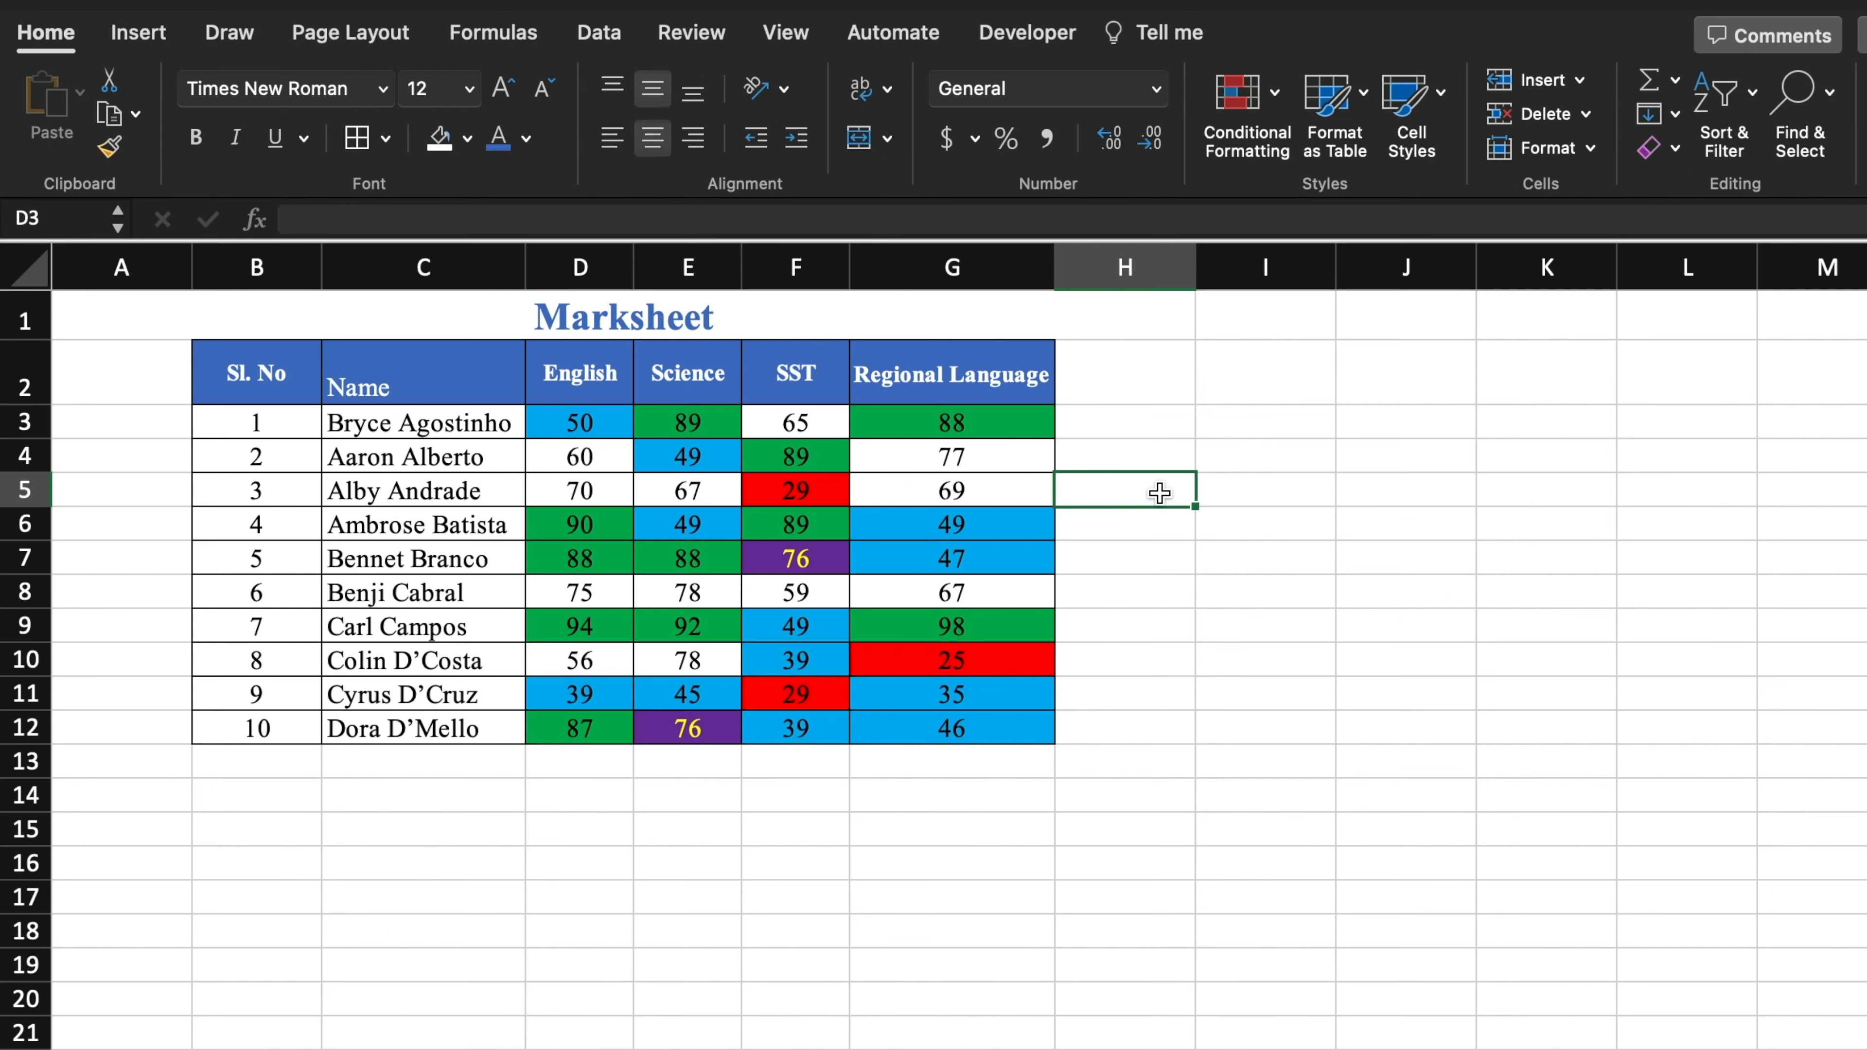
click(1571, 597)
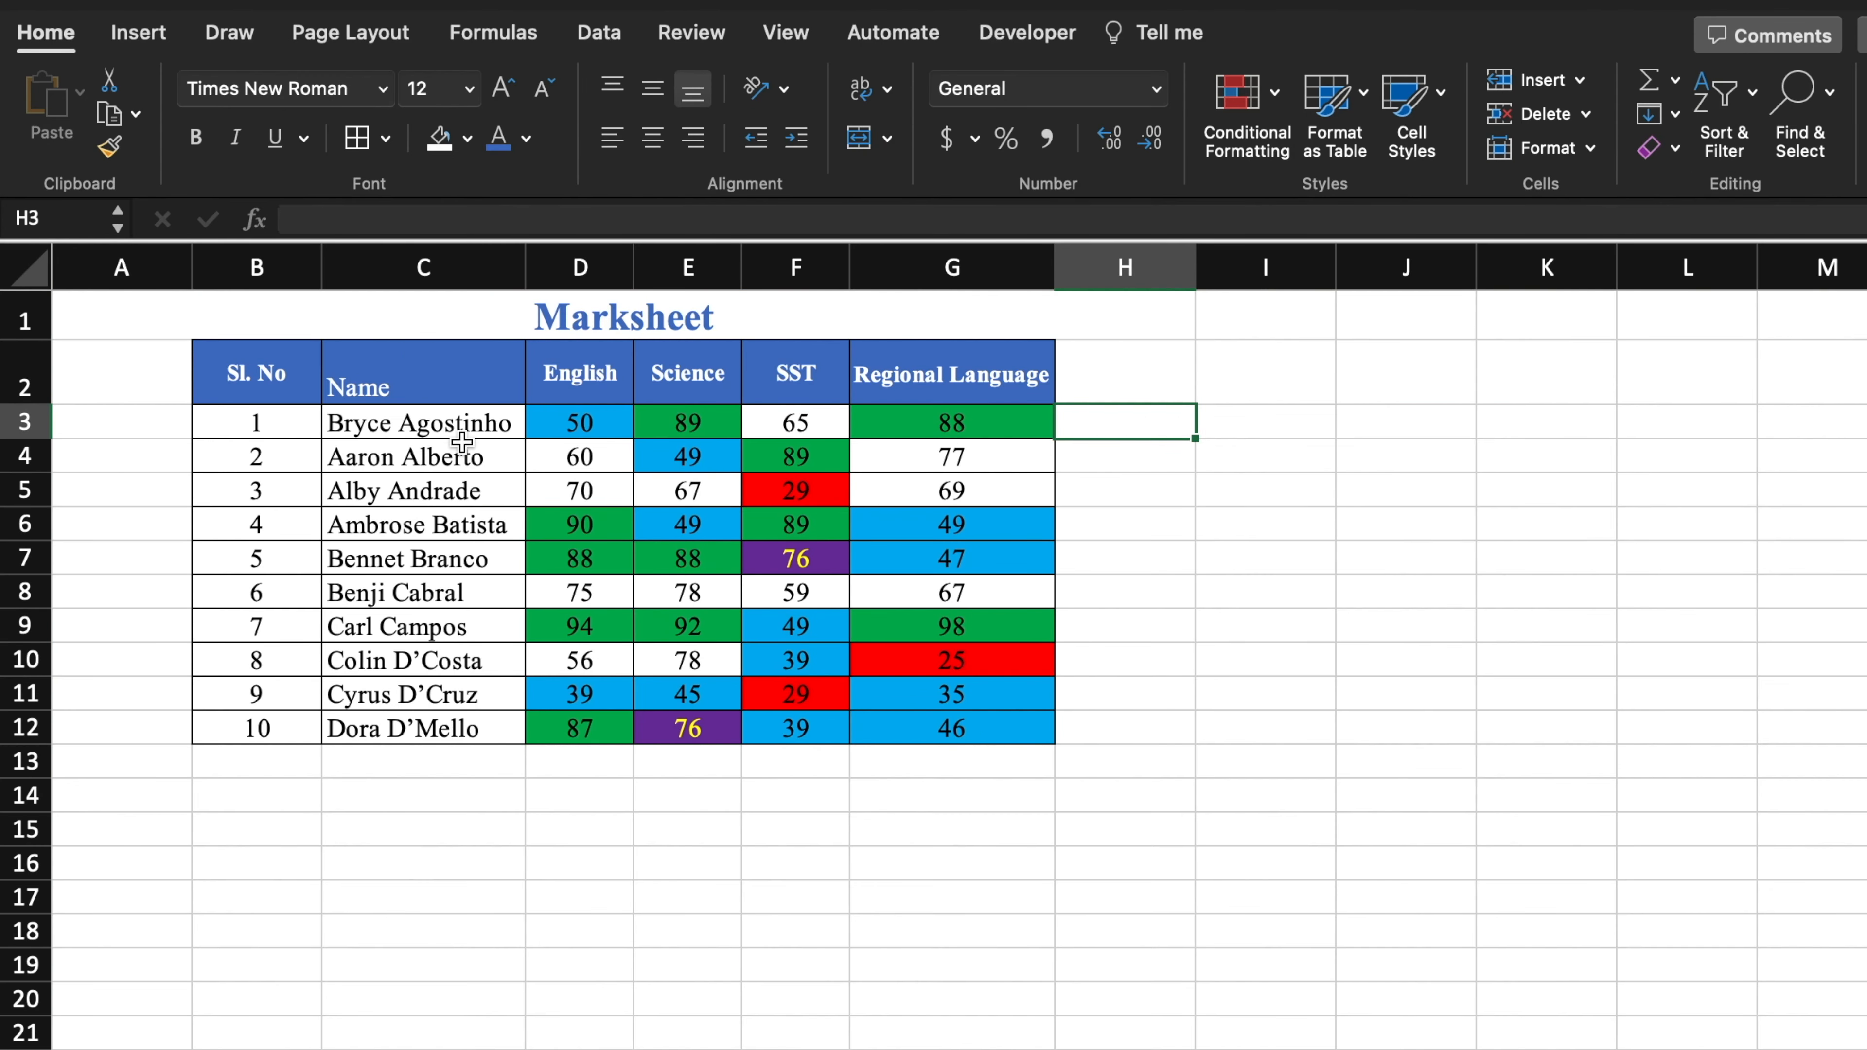
drag(453, 430, 452, 731)
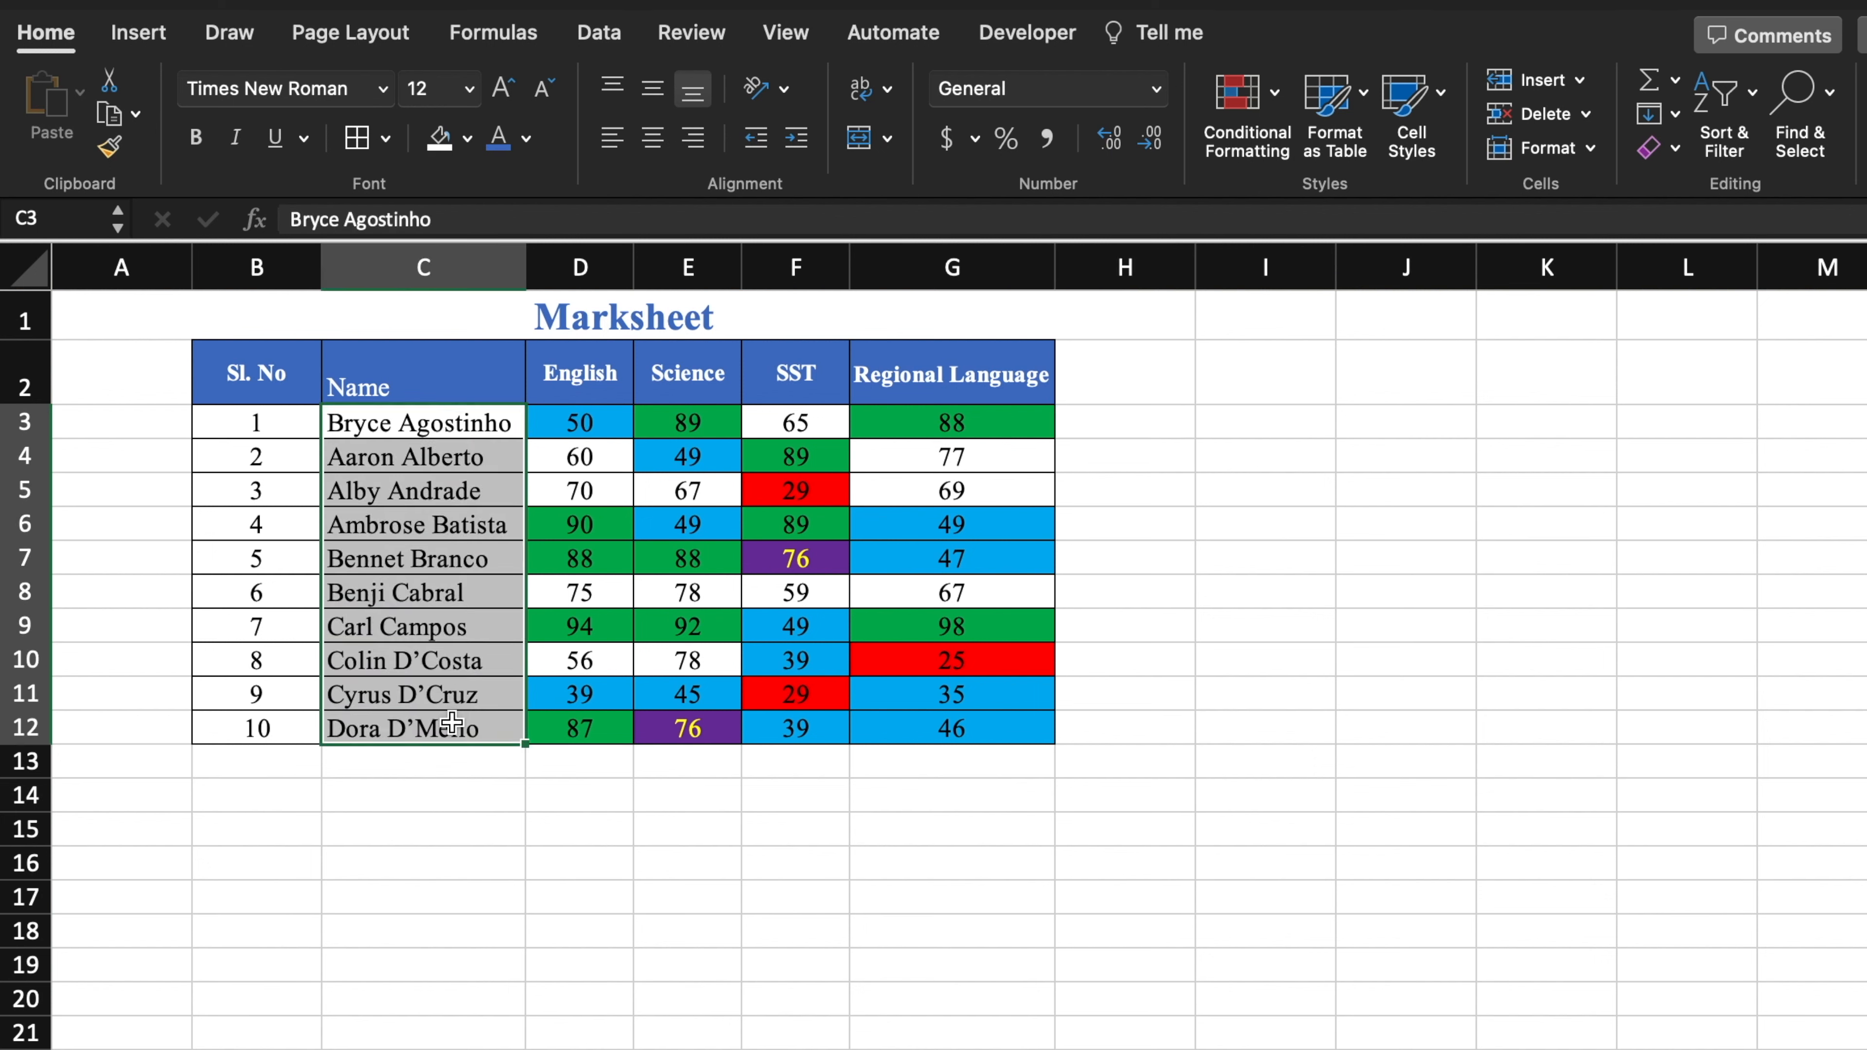
- Start a Text that Contains highlight rule on the selected names with "a" as its text
click(1266, 102)
mouse_move(1380, 147)
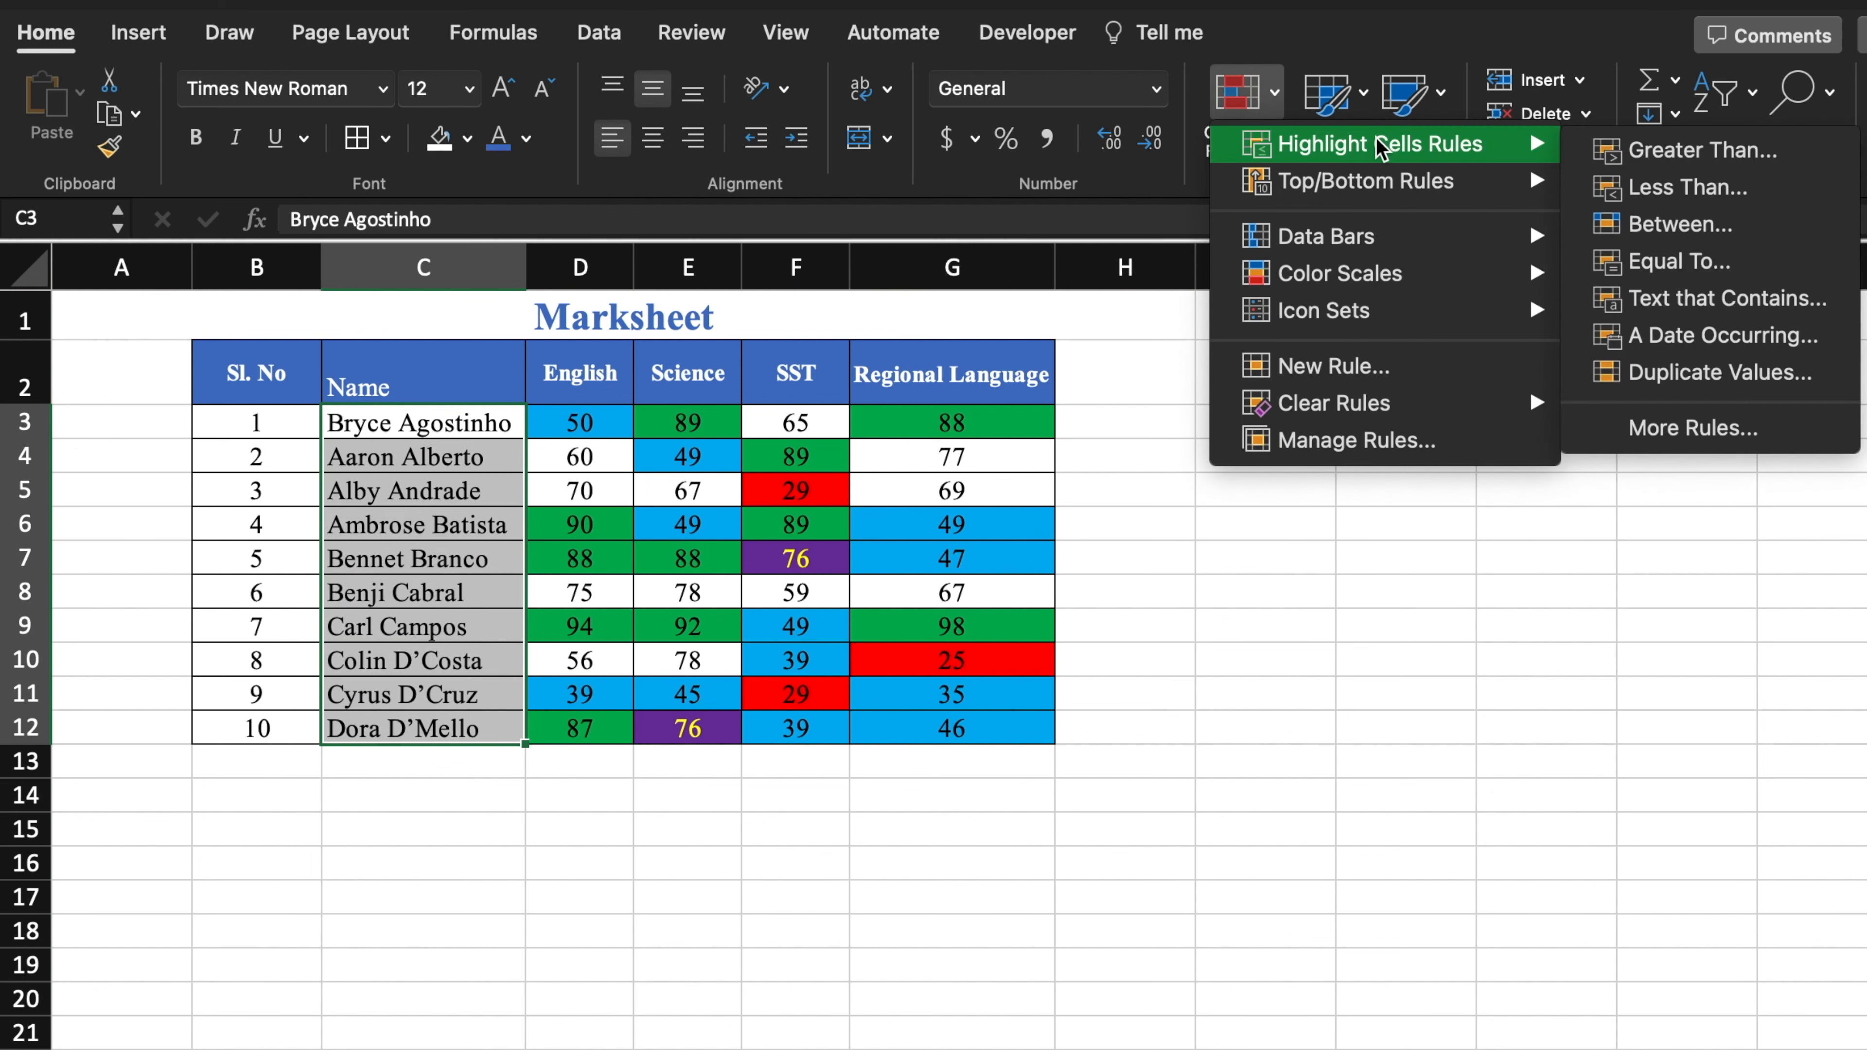
click(1715, 306)
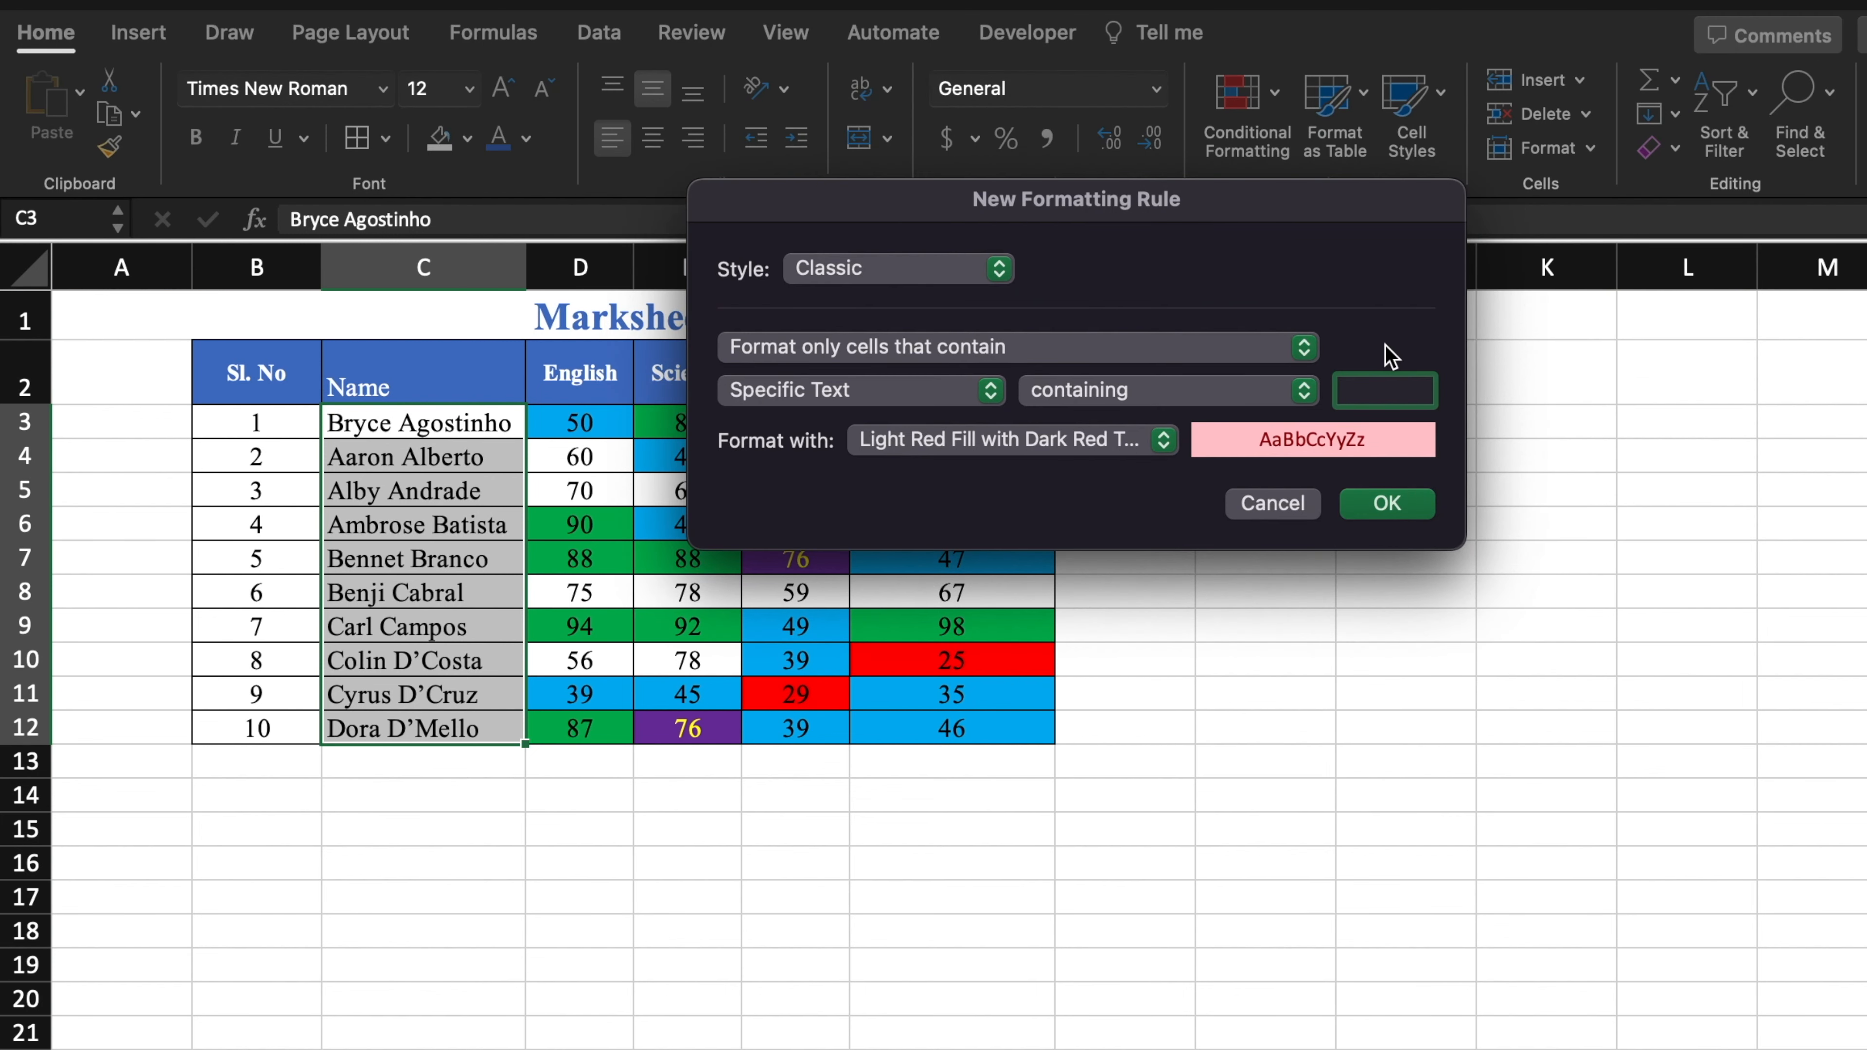
click(1383, 385)
text(a)
- Try to highlight the names containing "a" with a custom format using the theme blue background
click(1163, 444)
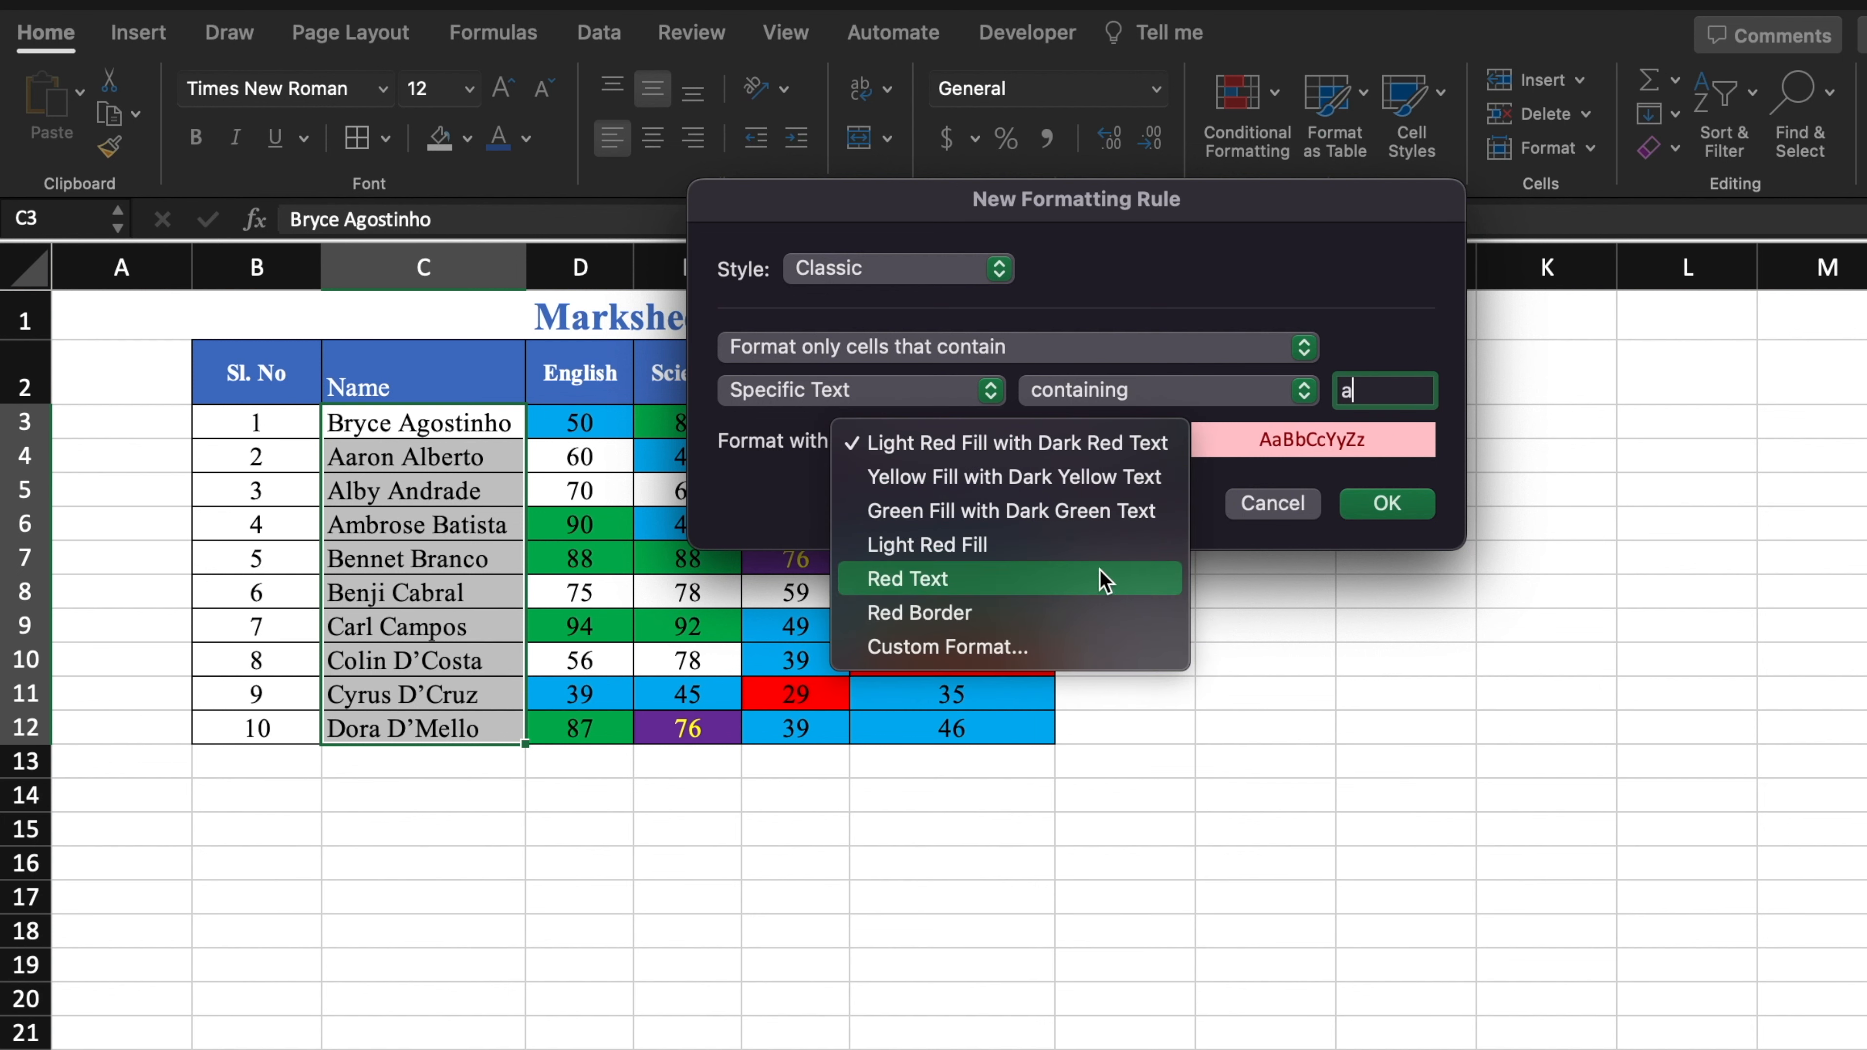
click(1101, 648)
click(1129, 110)
click(898, 225)
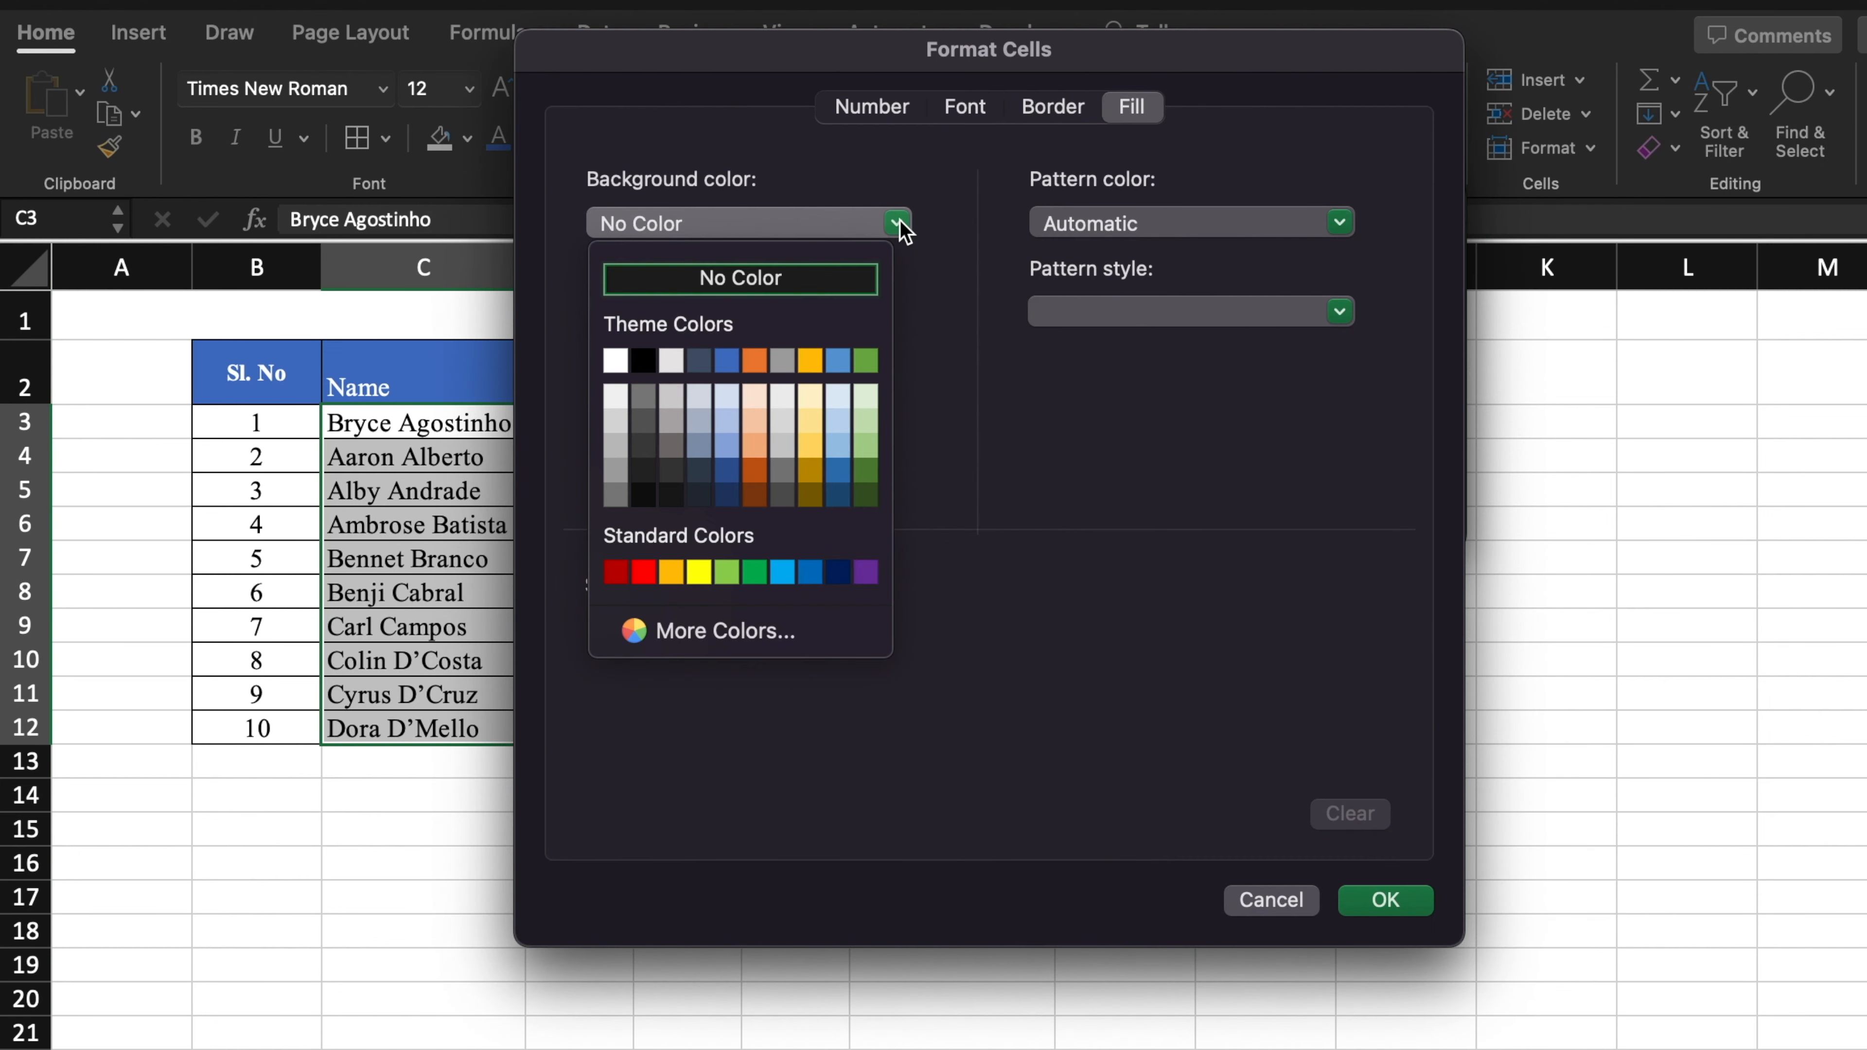
click(728, 362)
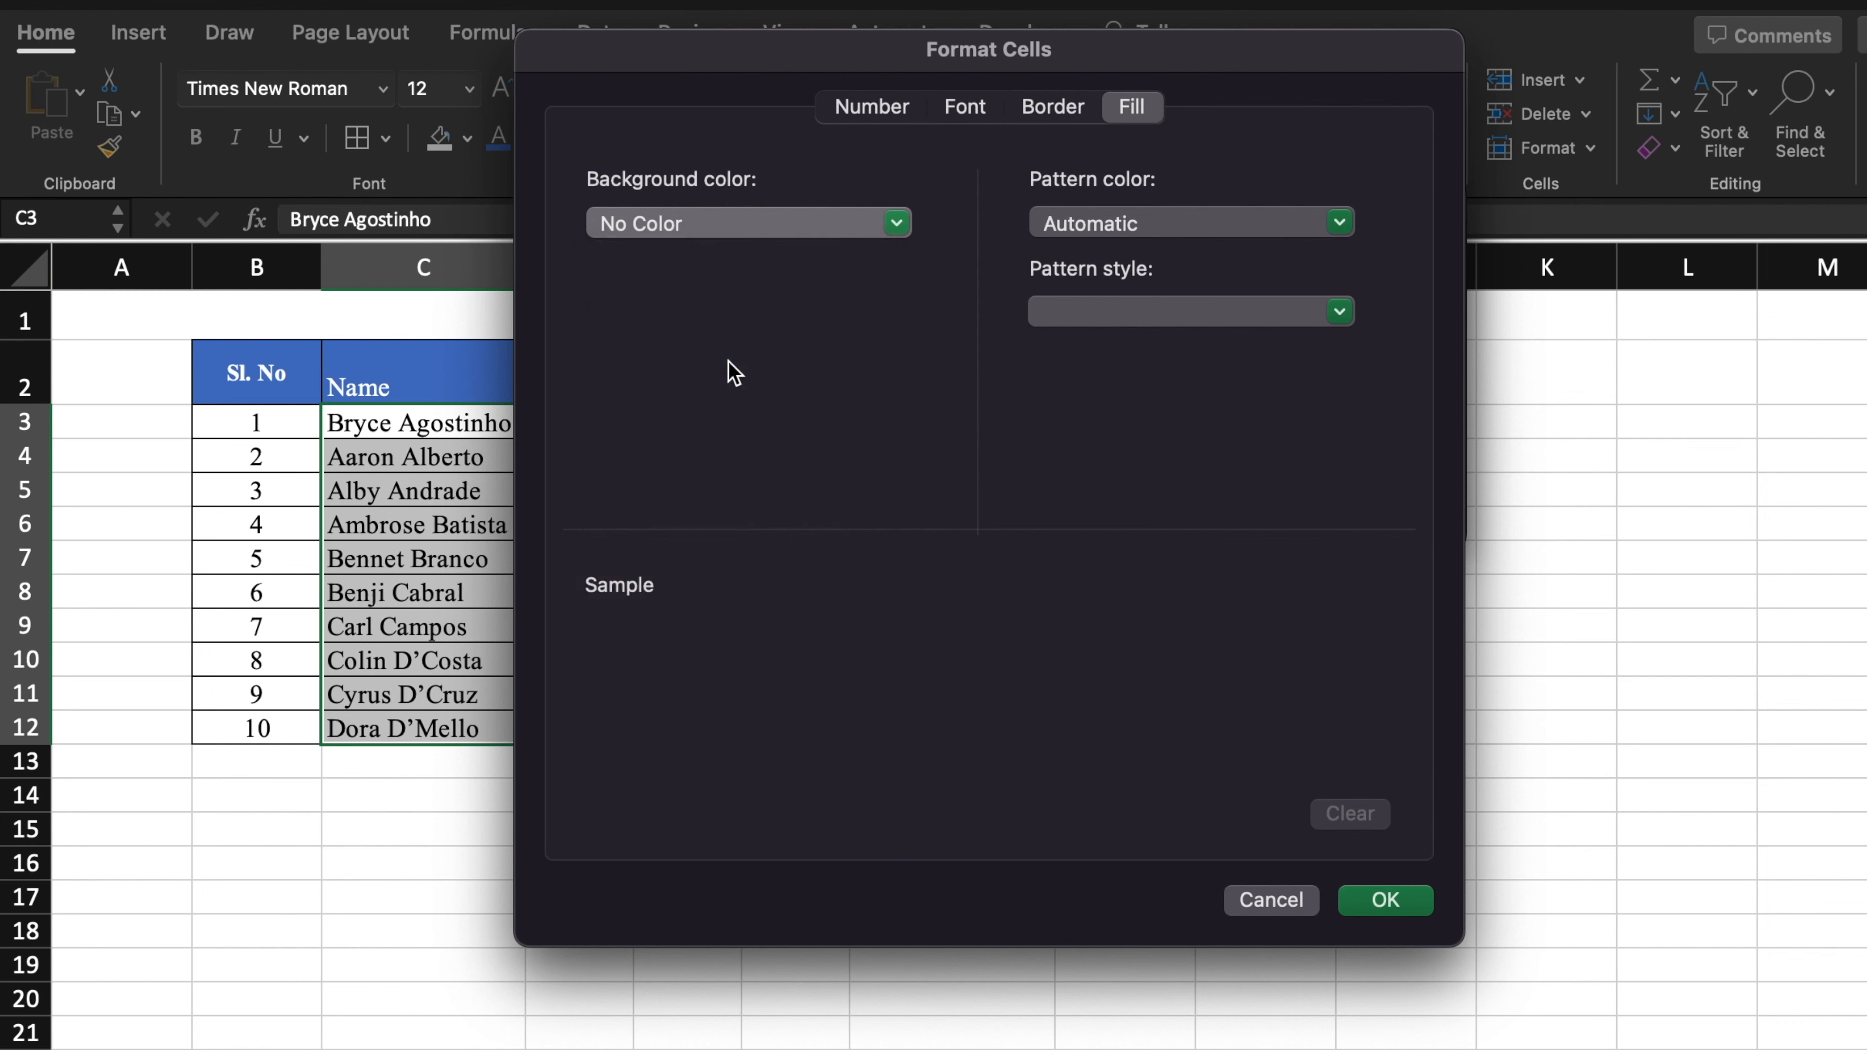
click(1386, 900)
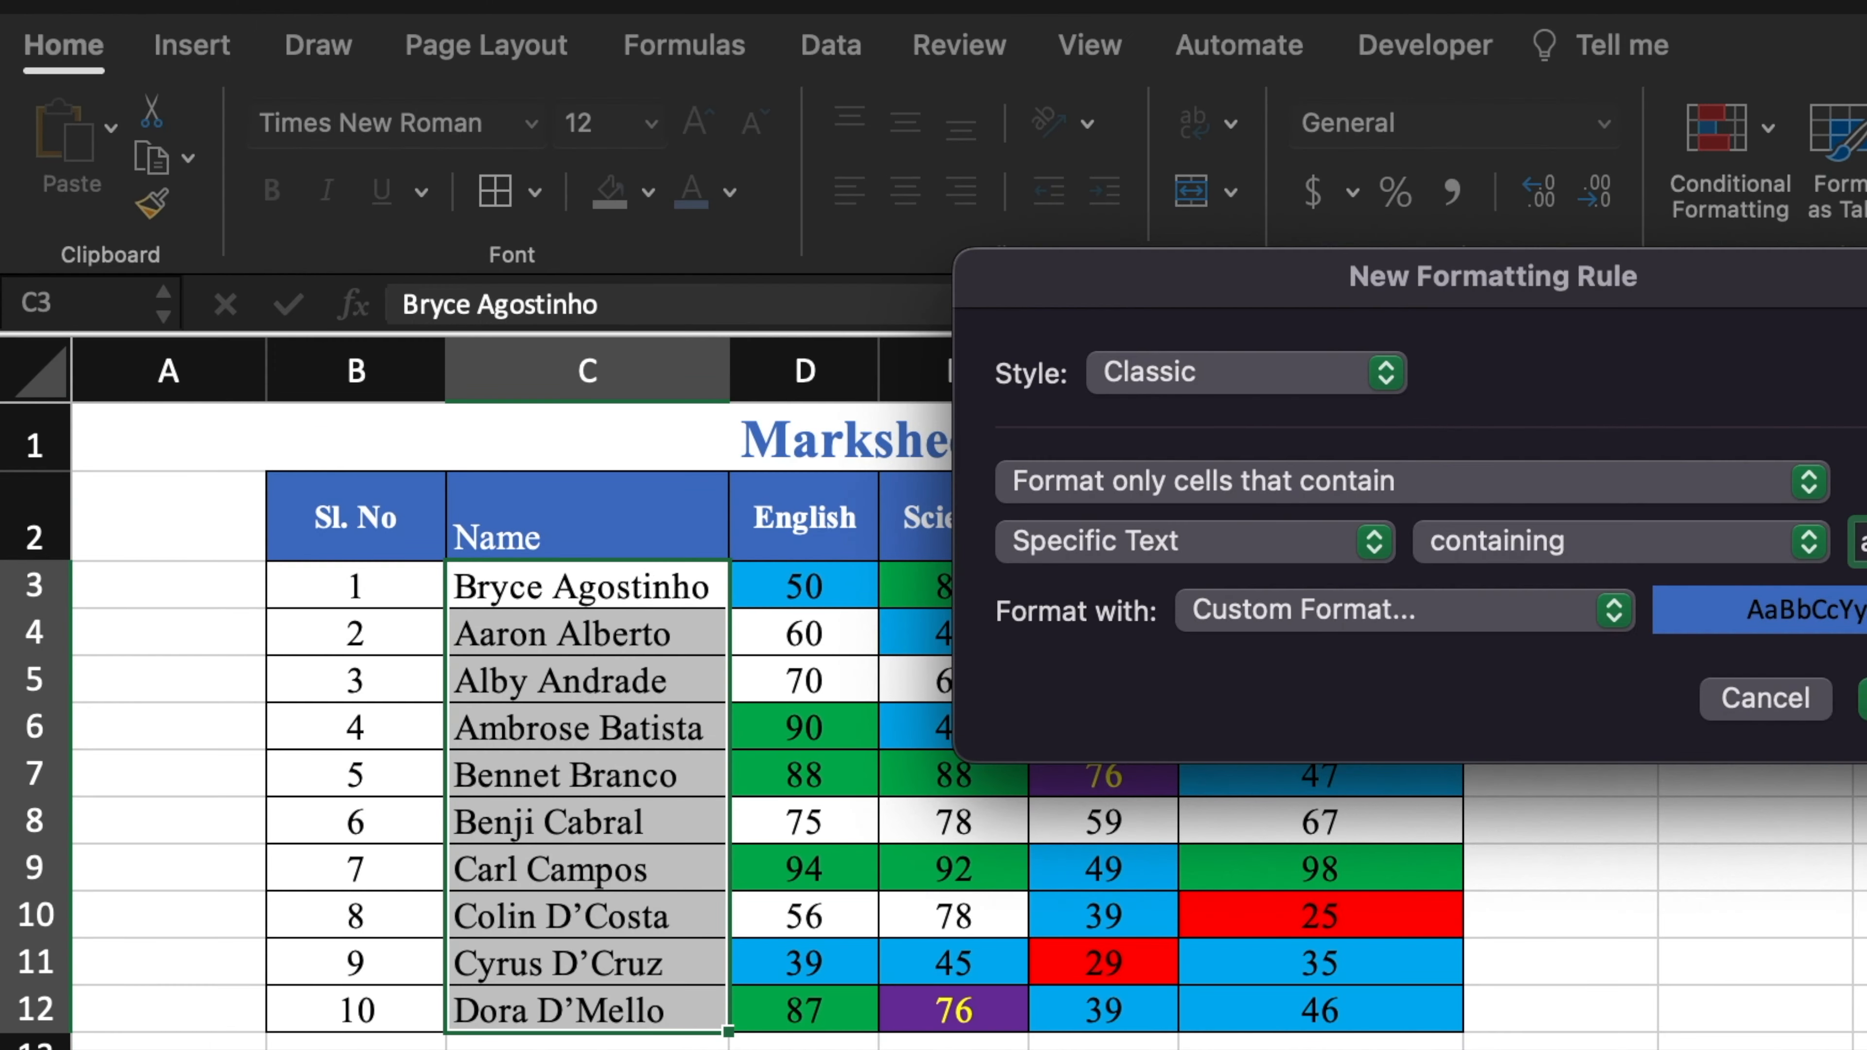
key(Return)
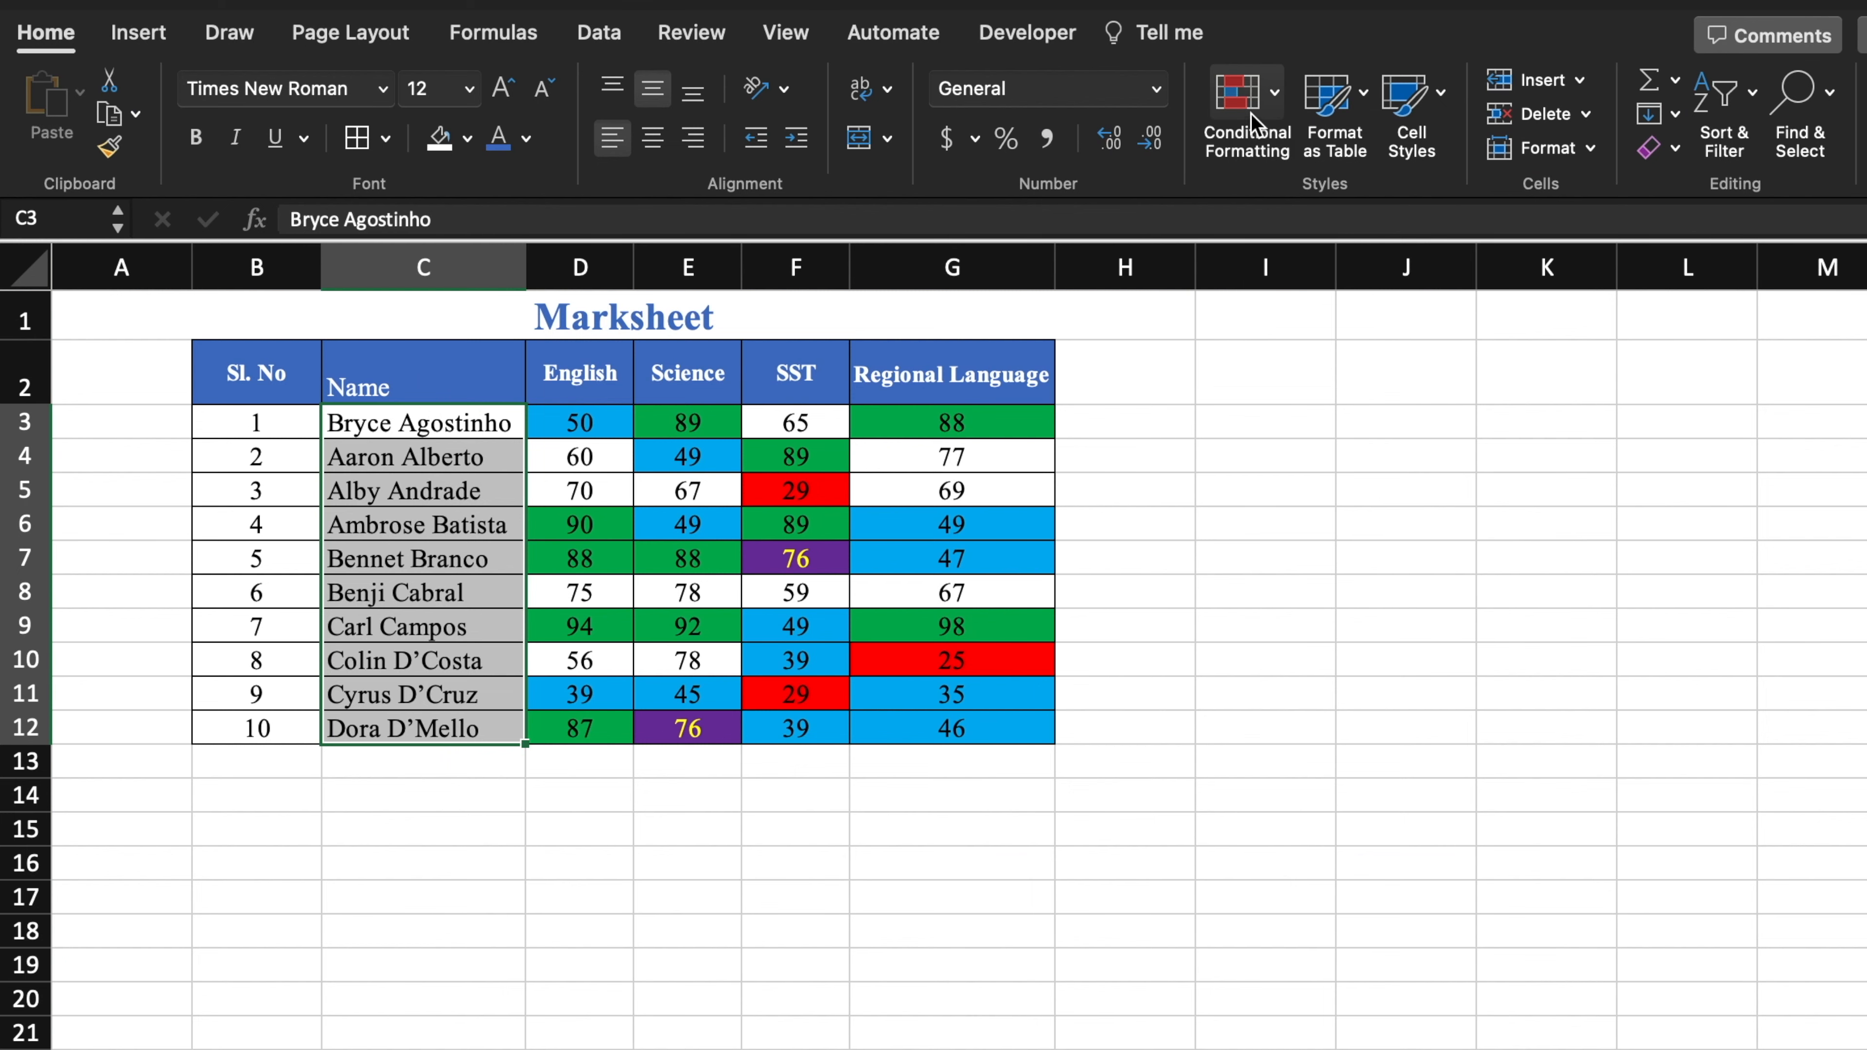
- Start a Text that Contains highlight rule on the selected names, entering the first name of the last listed student
click(1252, 118)
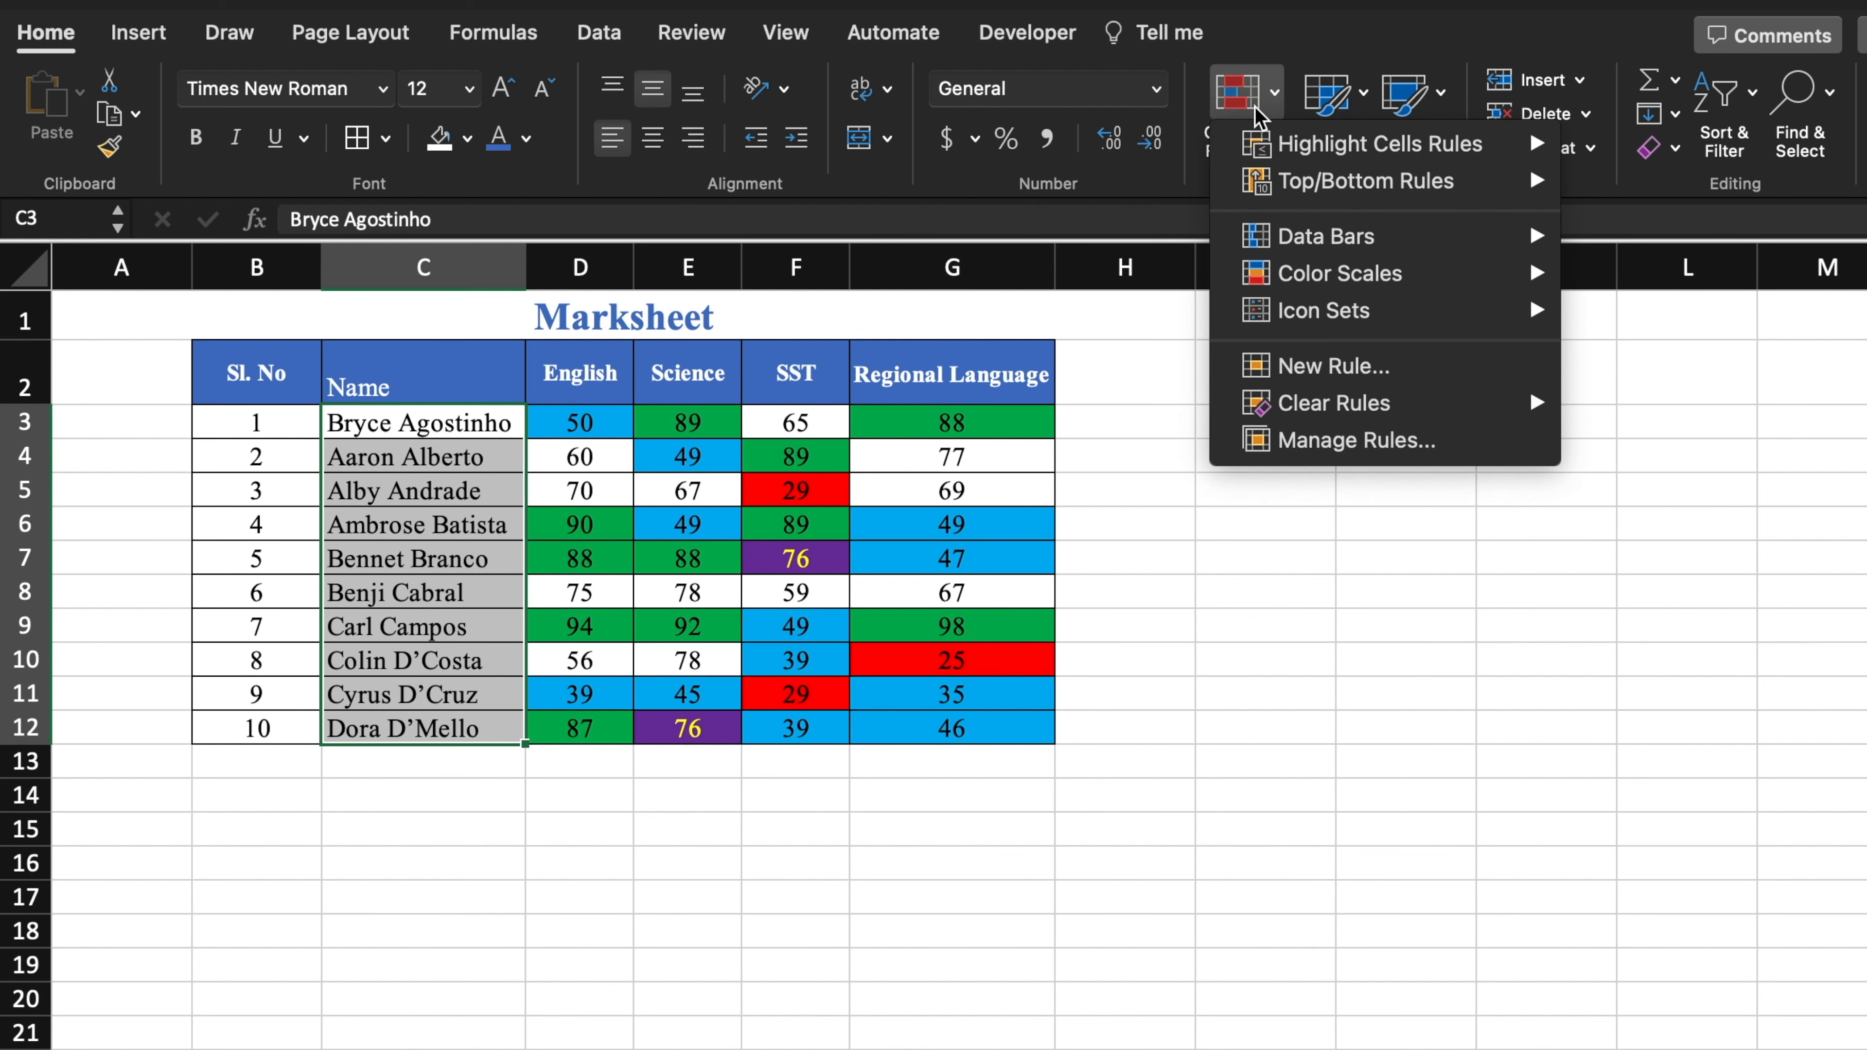
mouse_move(1382, 143)
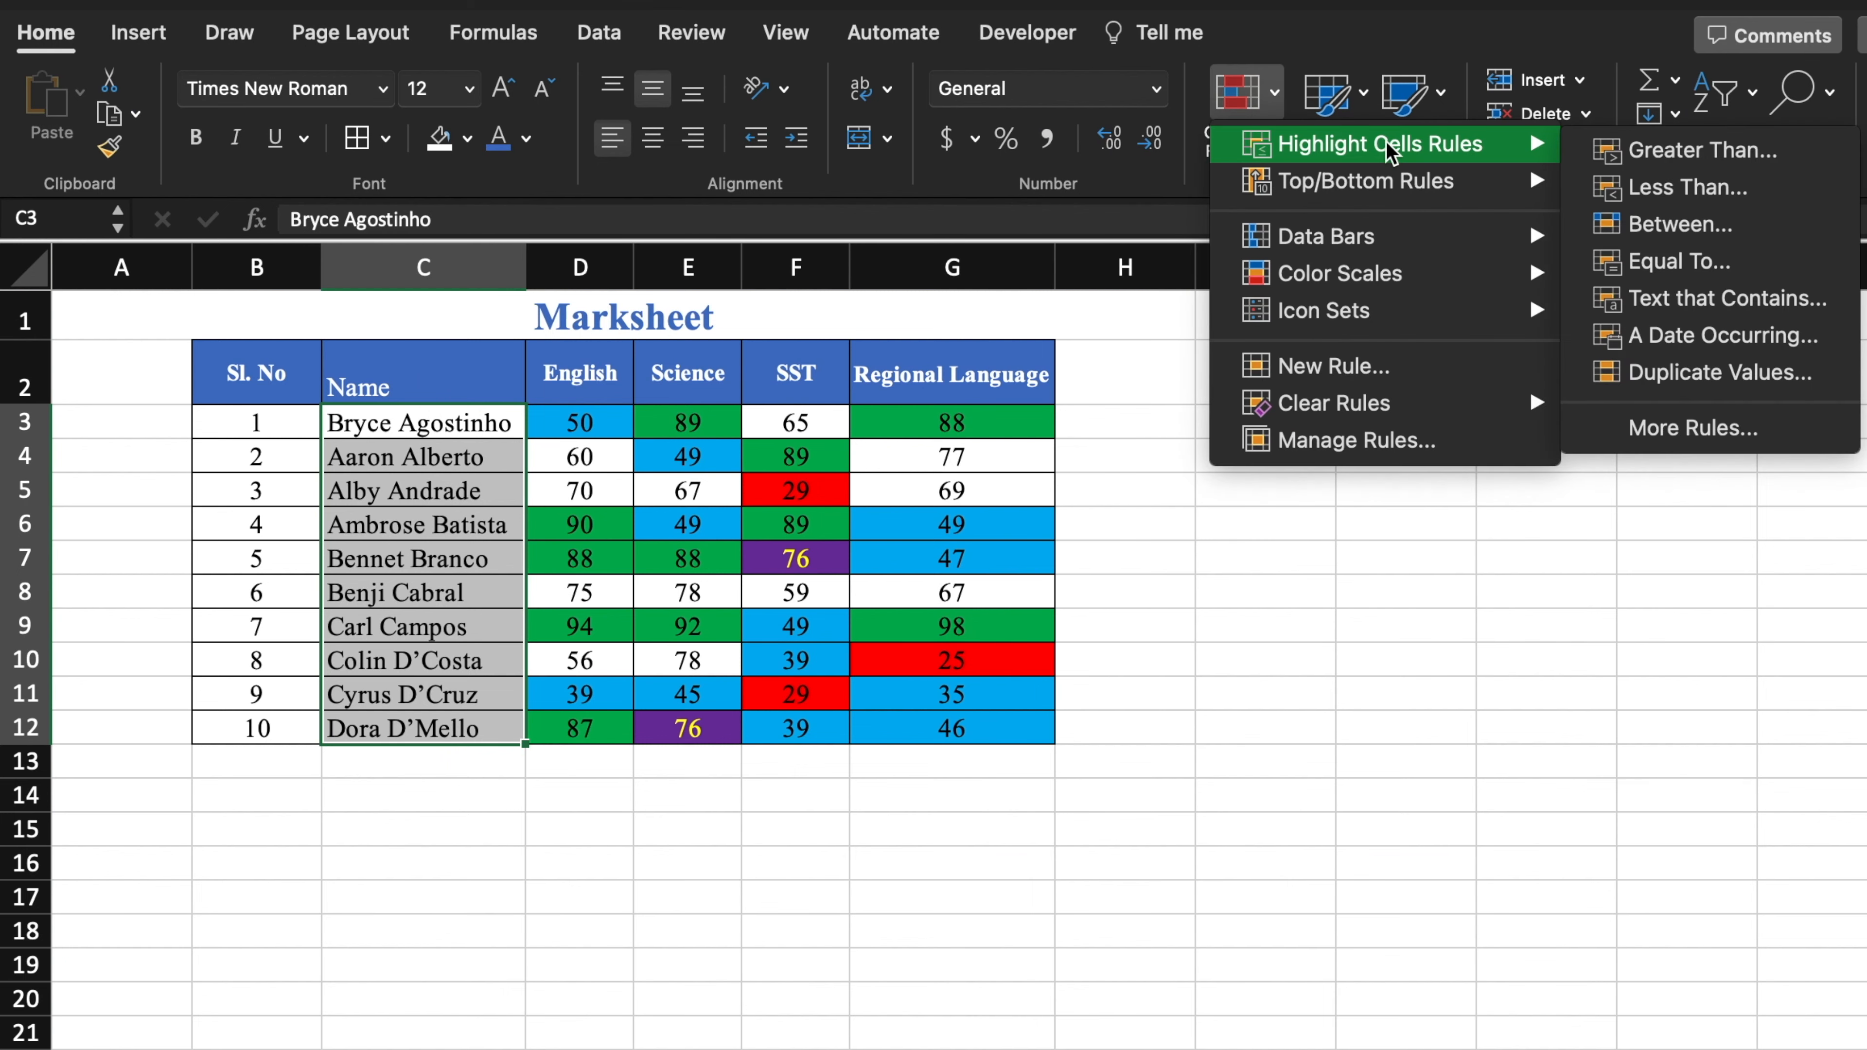
click(1686, 302)
click(1192, 379)
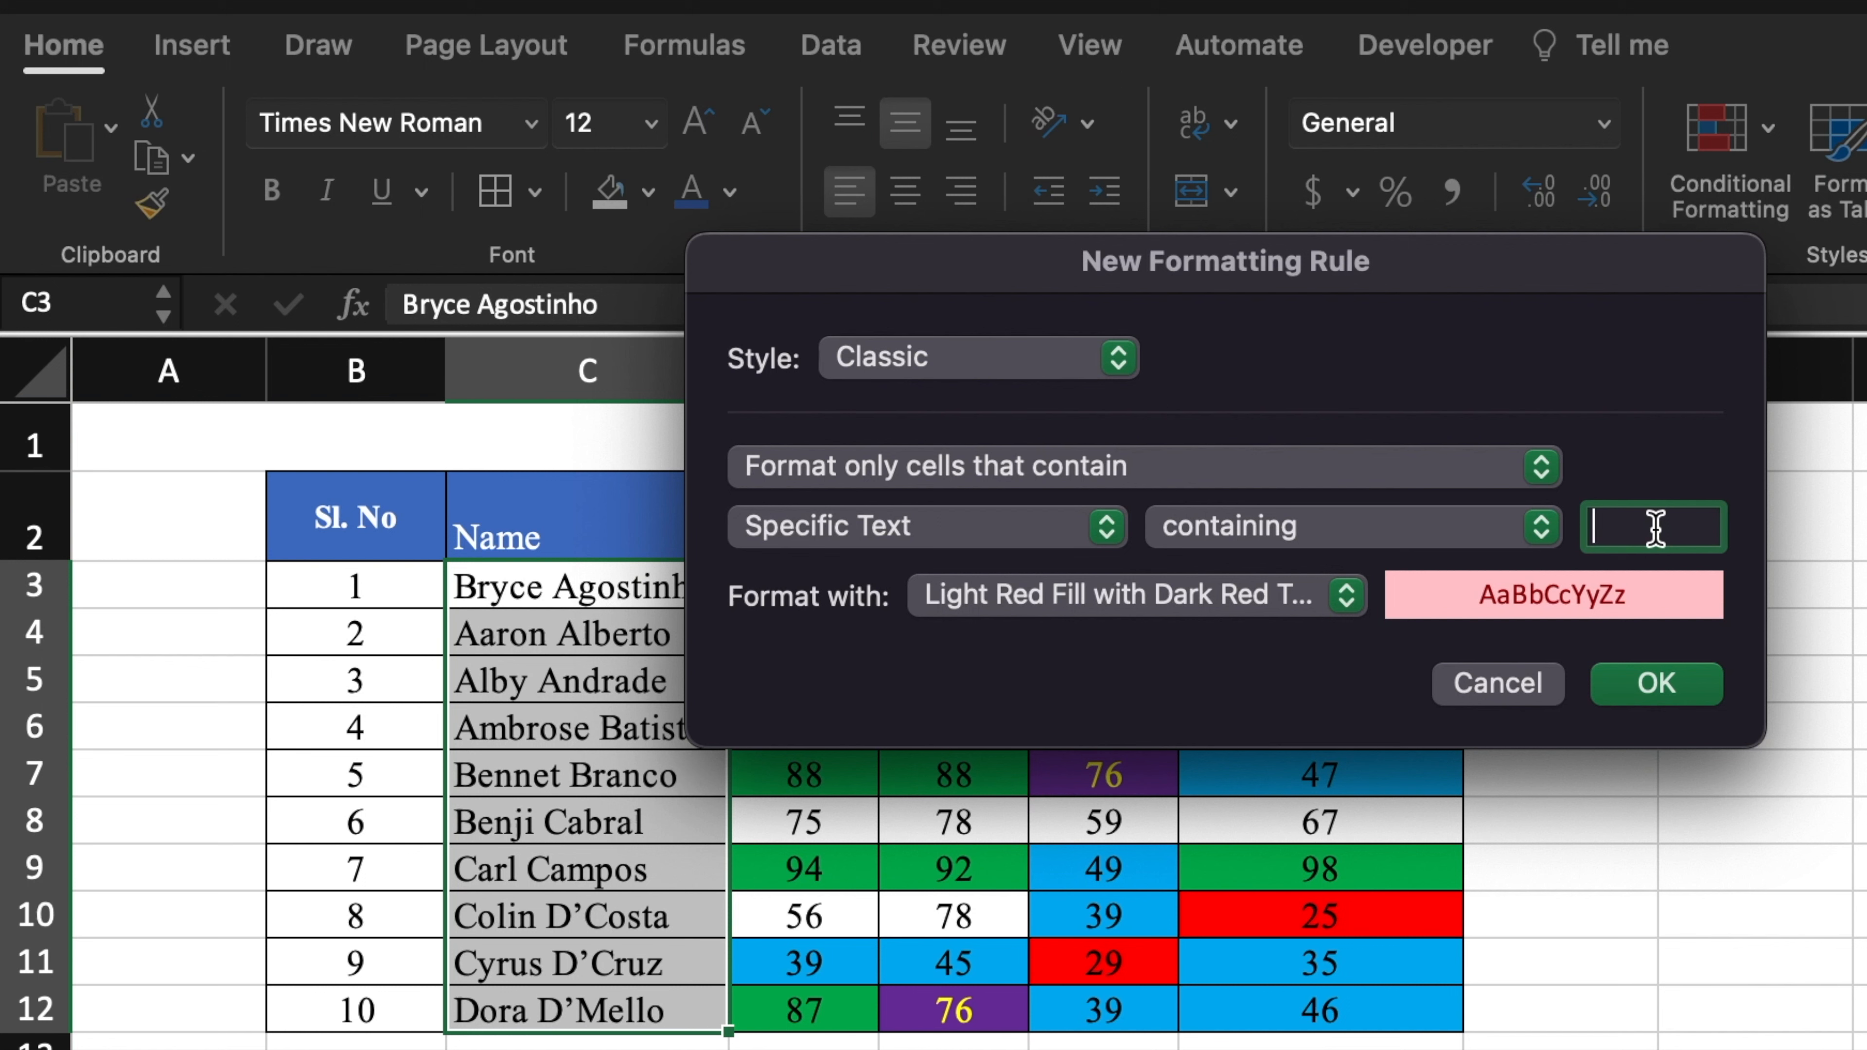
text(Dora)
- Give the student-name rule a custom format with the theme blue background and apply it
click(1351, 605)
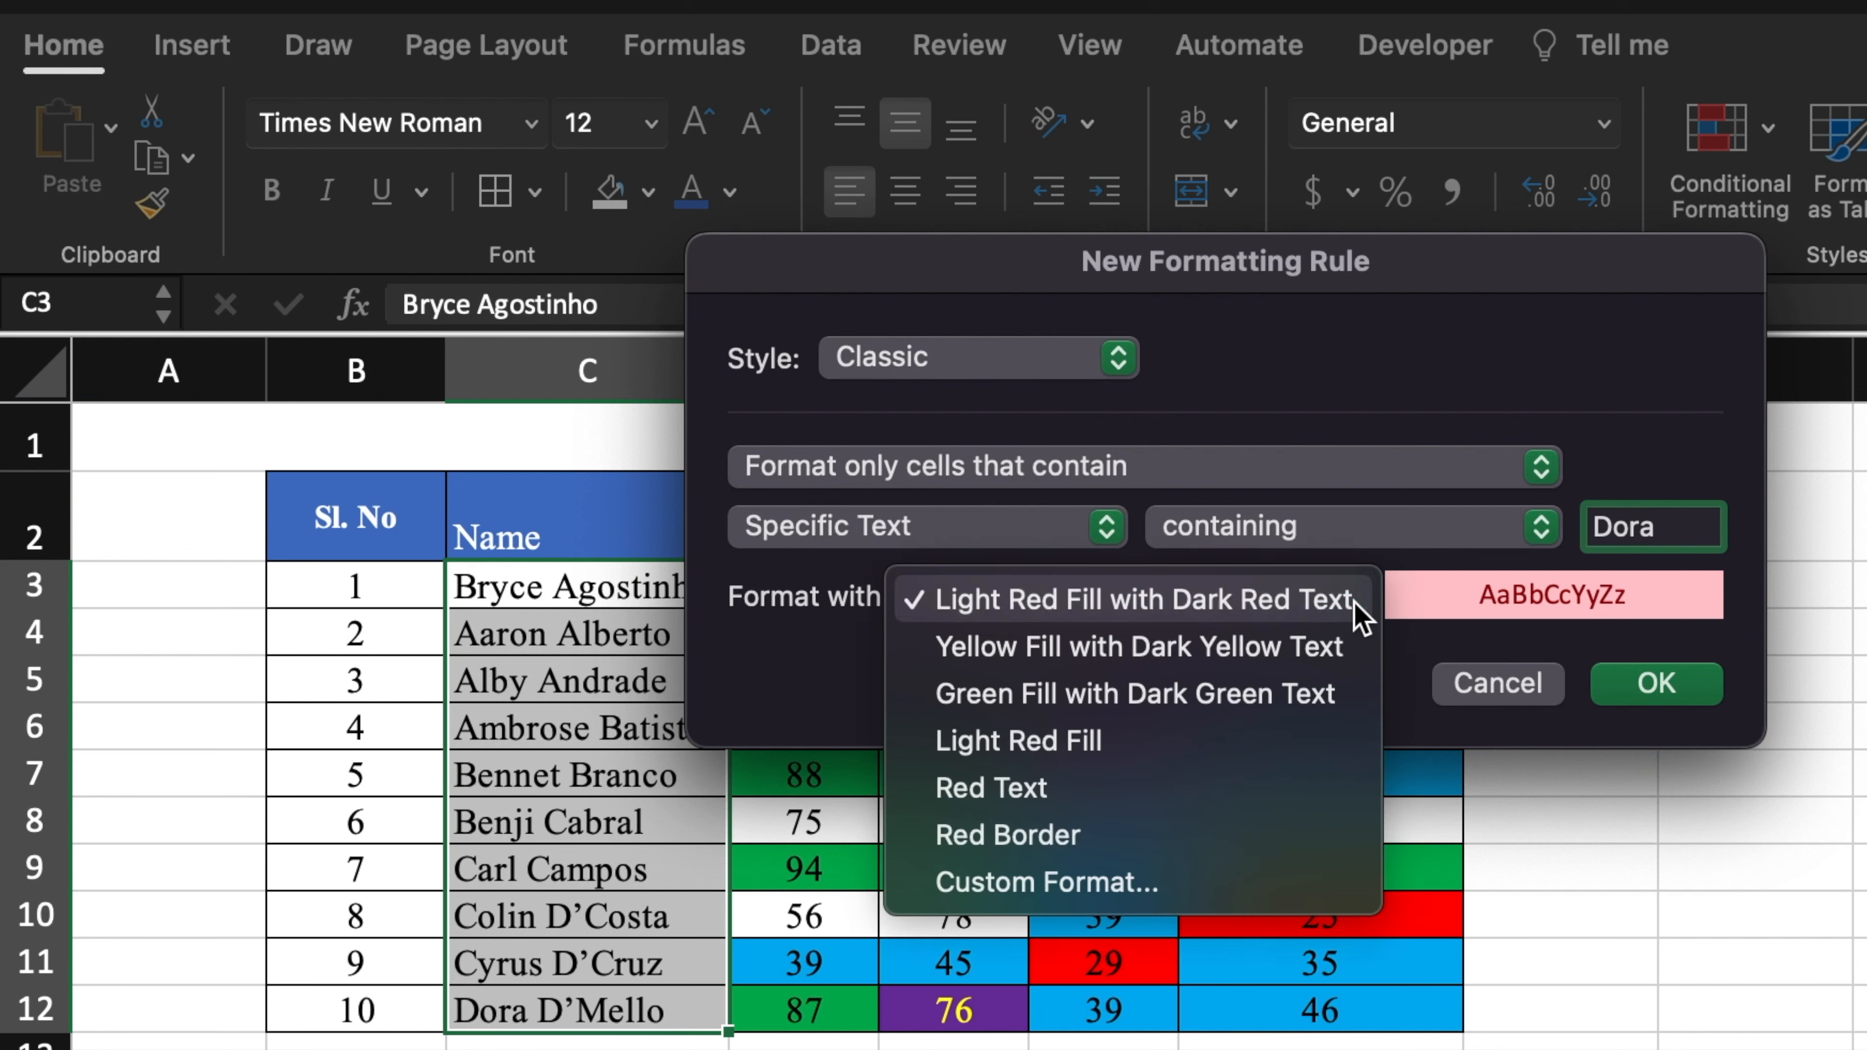
click(1209, 883)
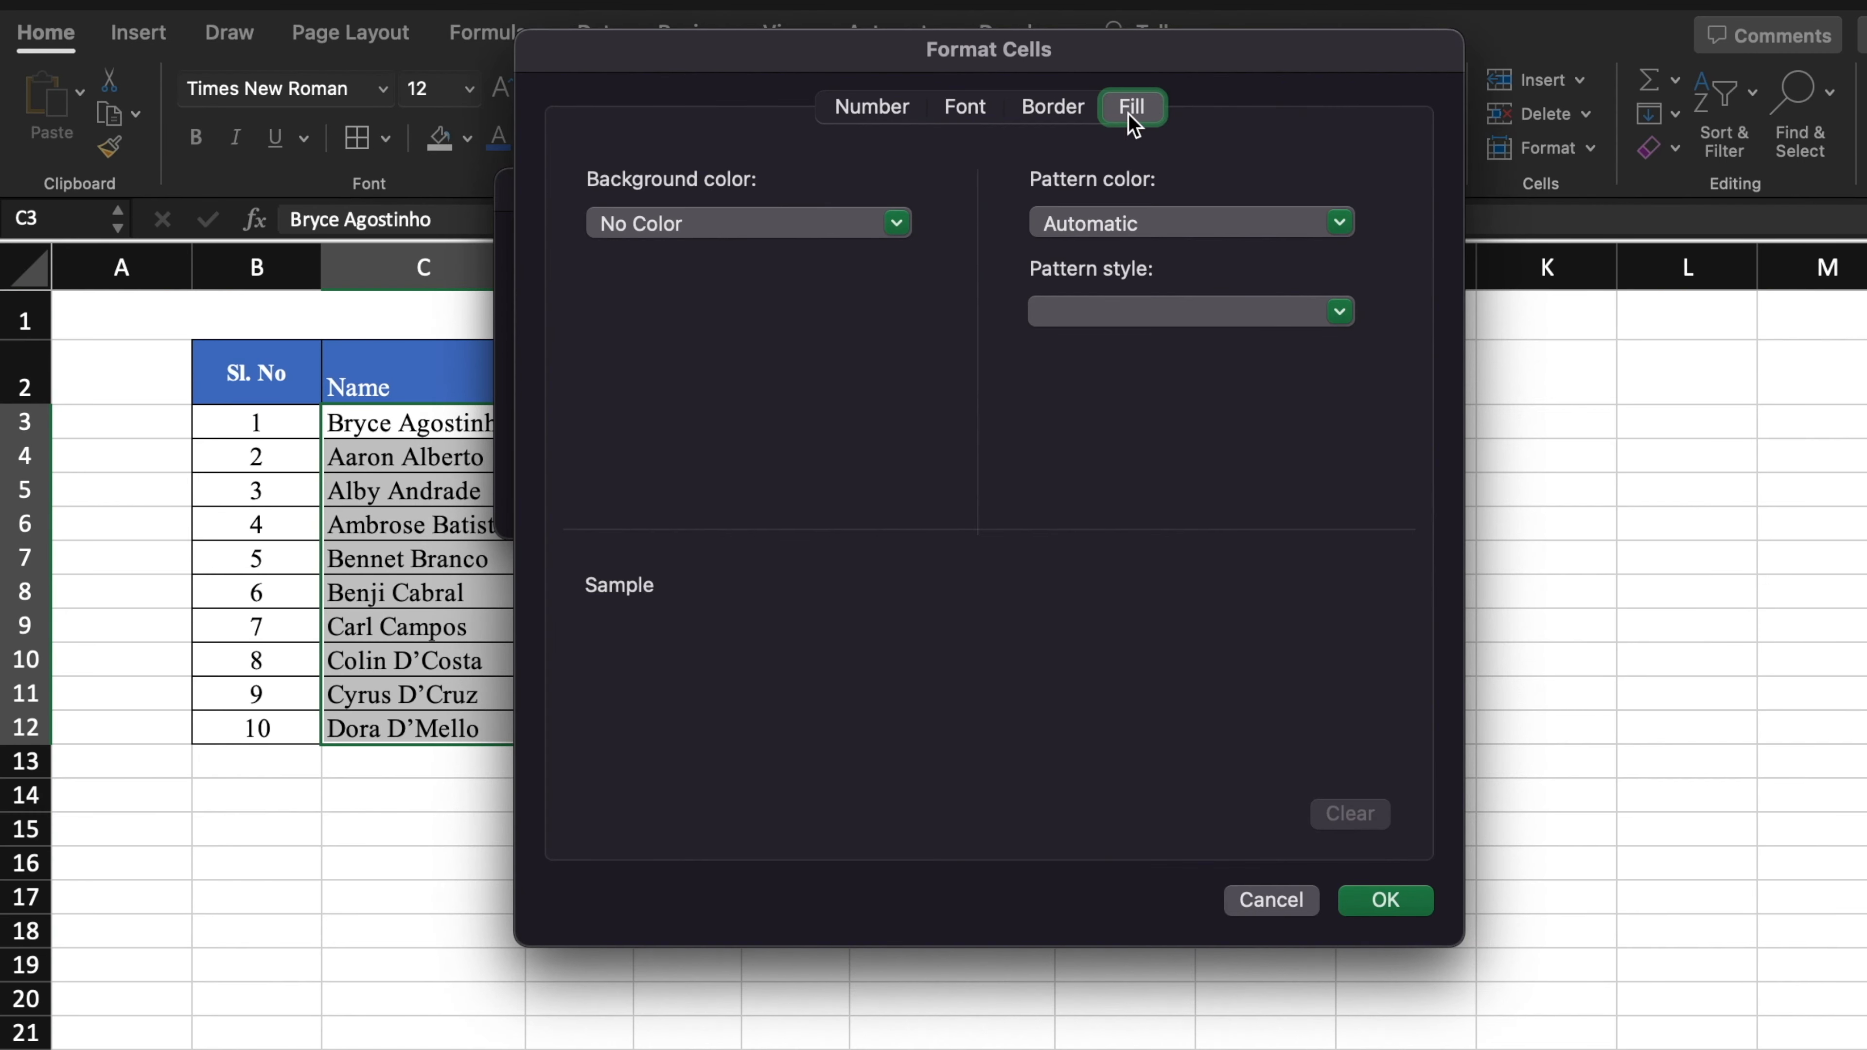
click(897, 223)
click(727, 362)
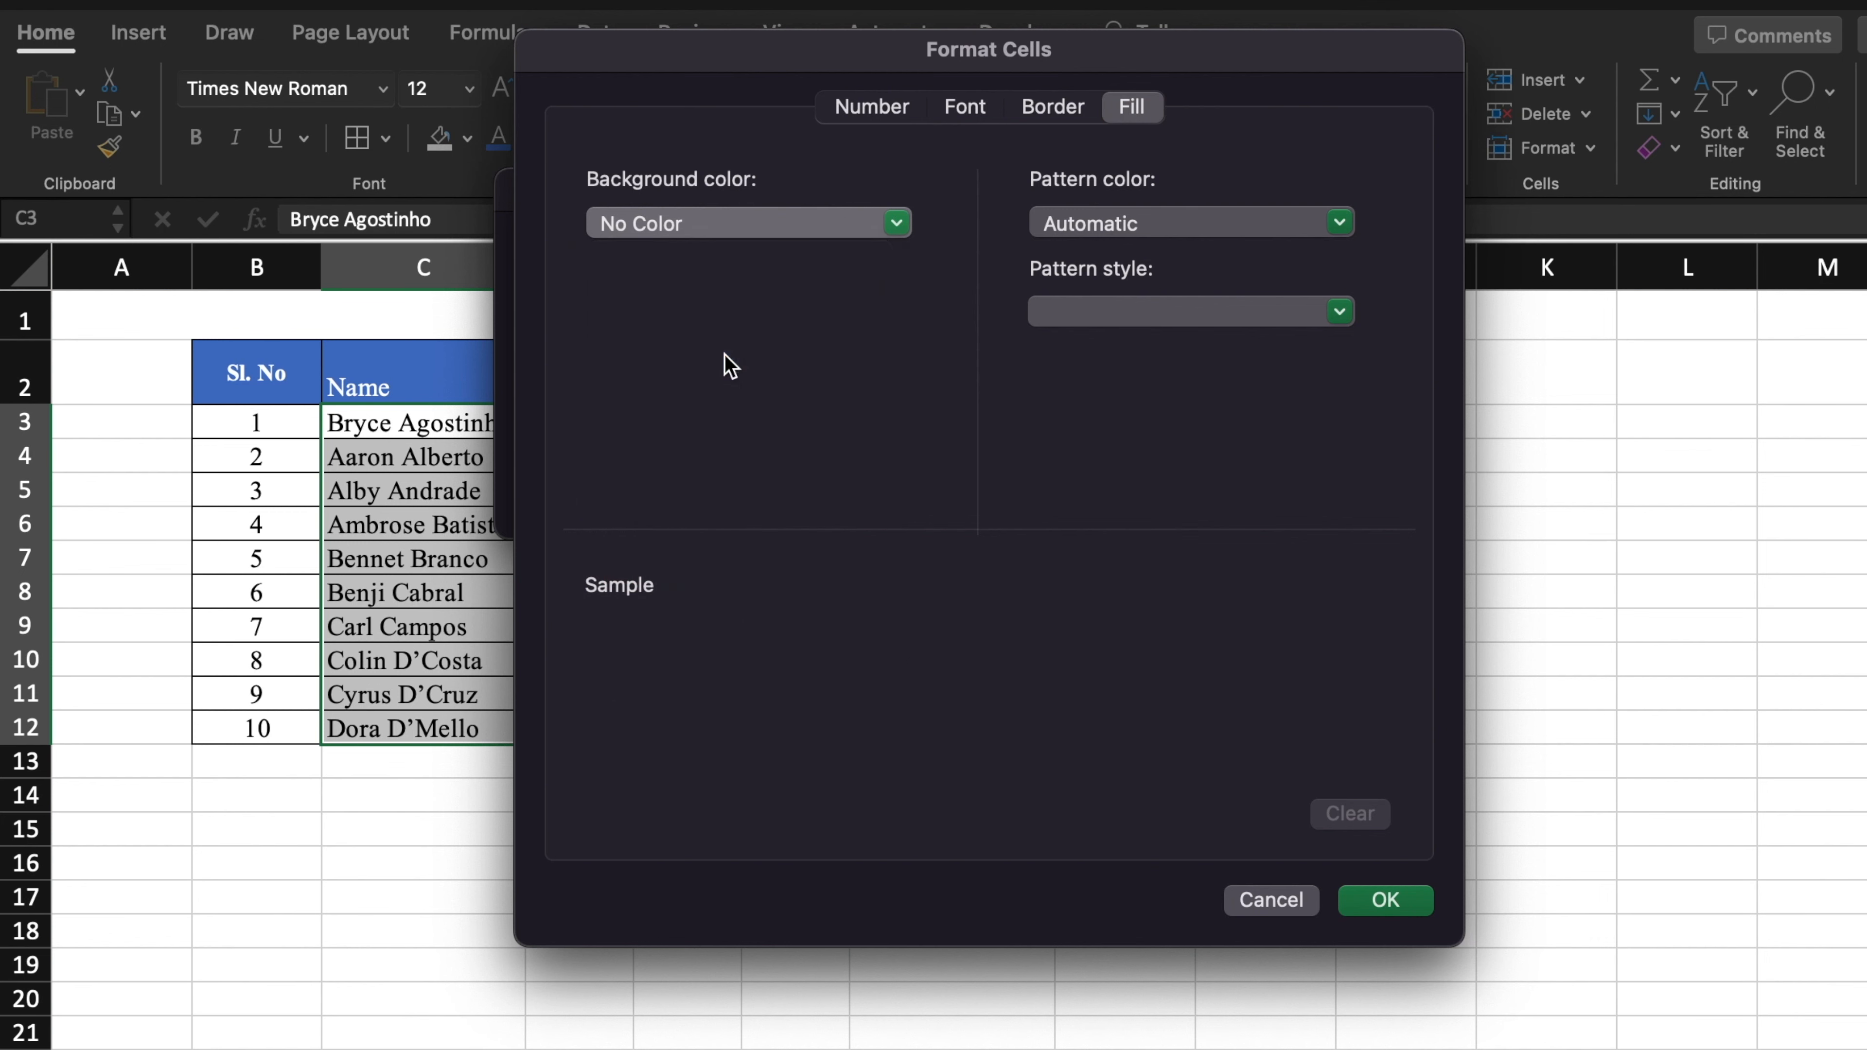
click(1415, 900)
click(1193, 492)
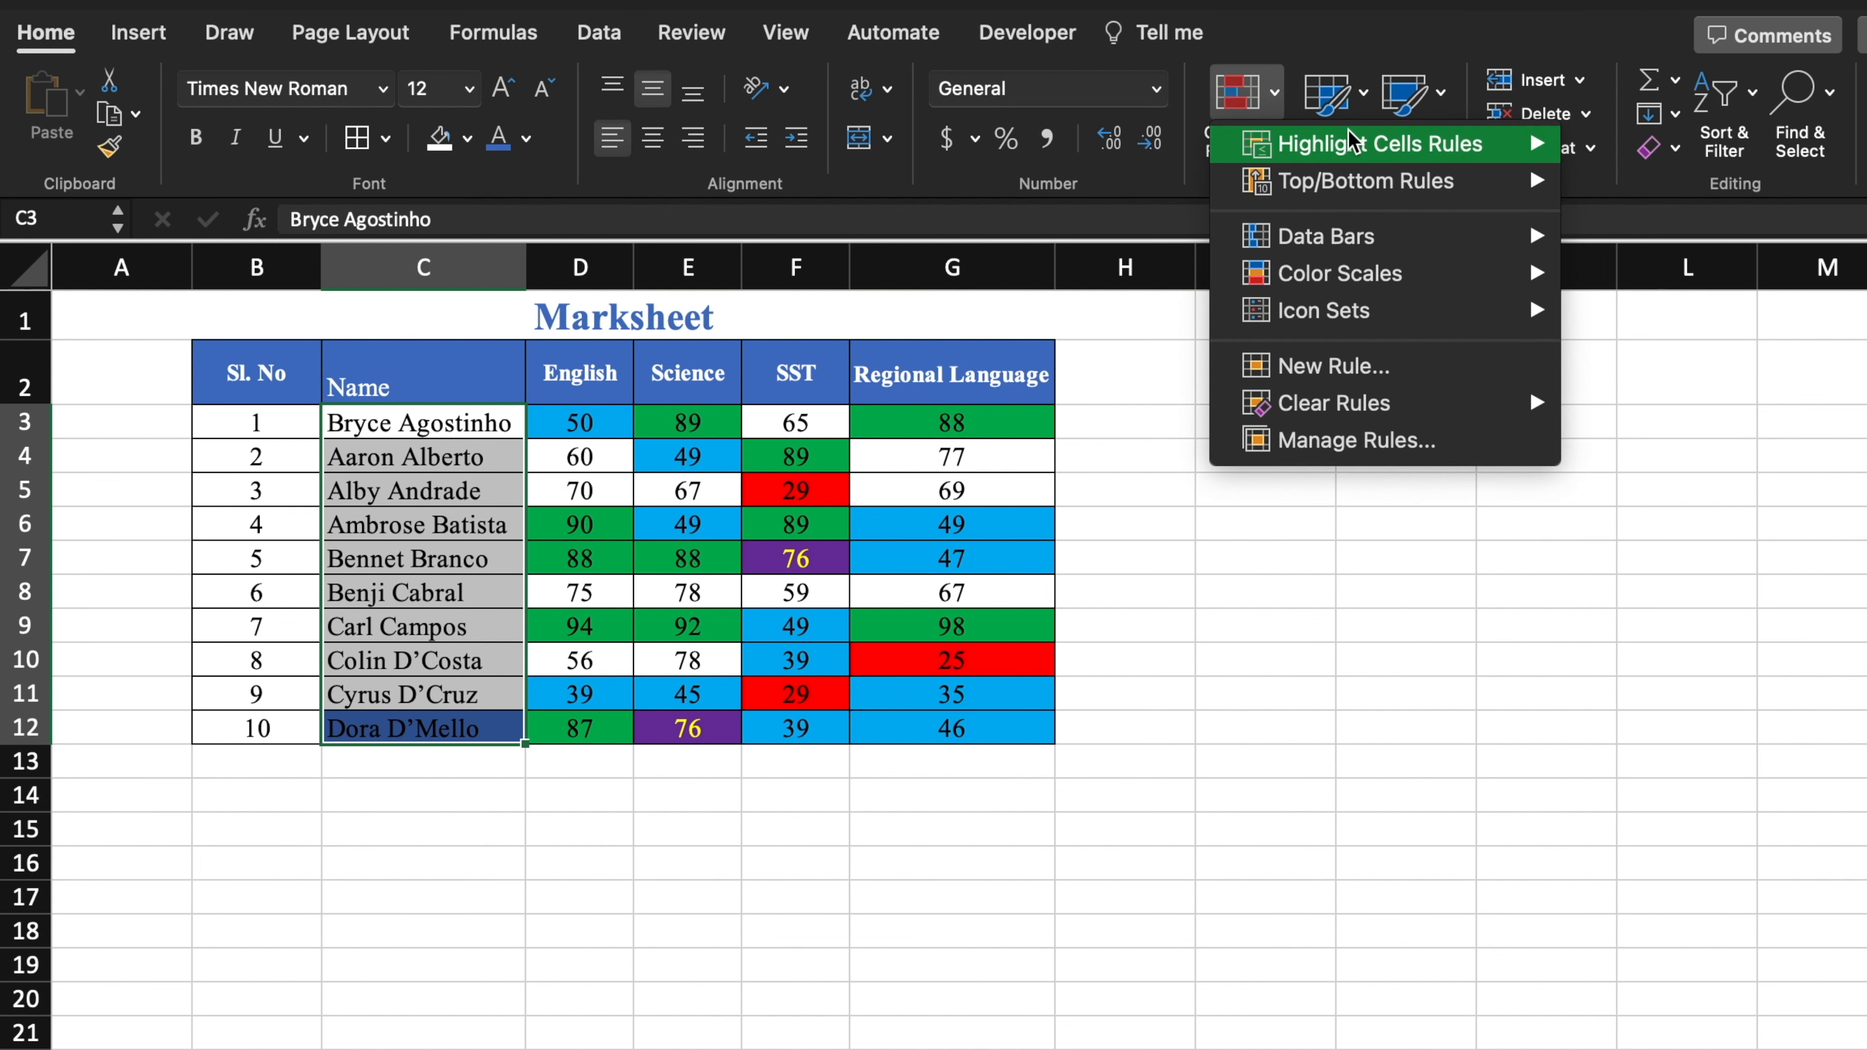
- Examine the time periods offered by an A Date Occurring highlight rule and cancel the rule
mouse_move(1369, 144)
click(1656, 337)
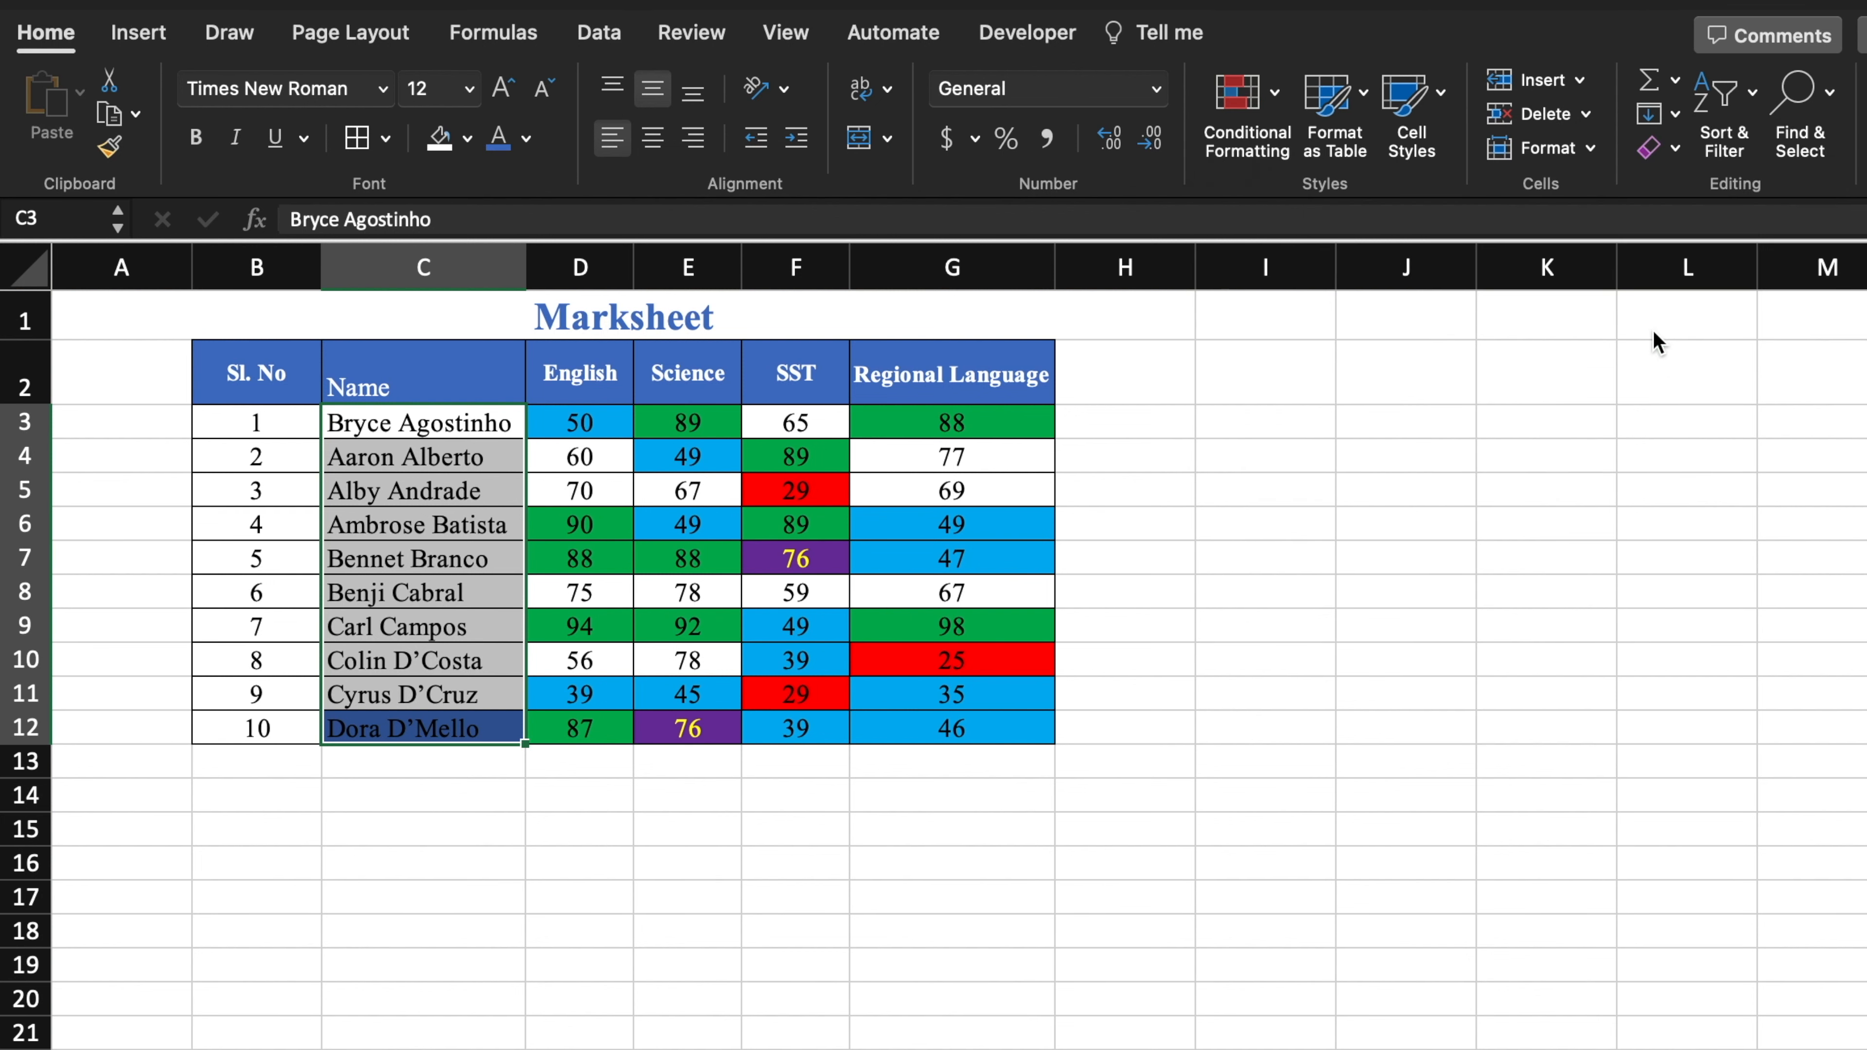
click(1111, 382)
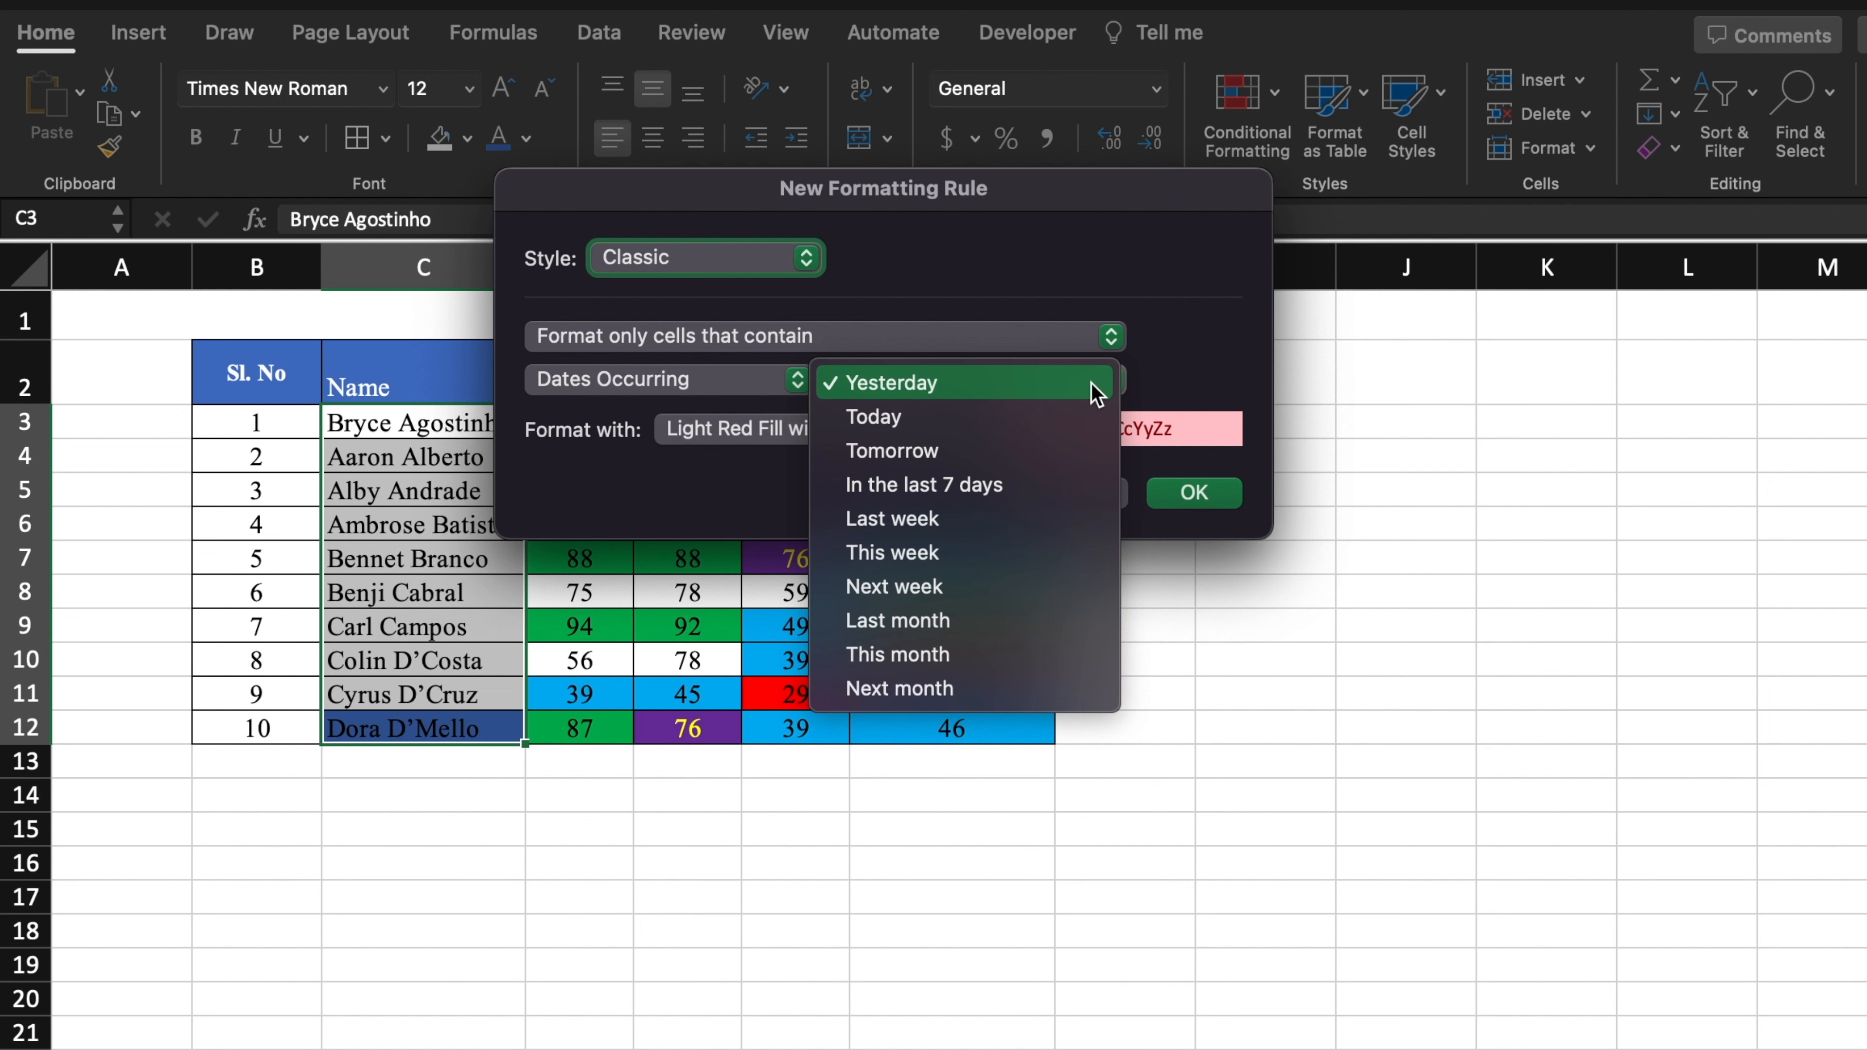
click(1097, 395)
click(1084, 489)
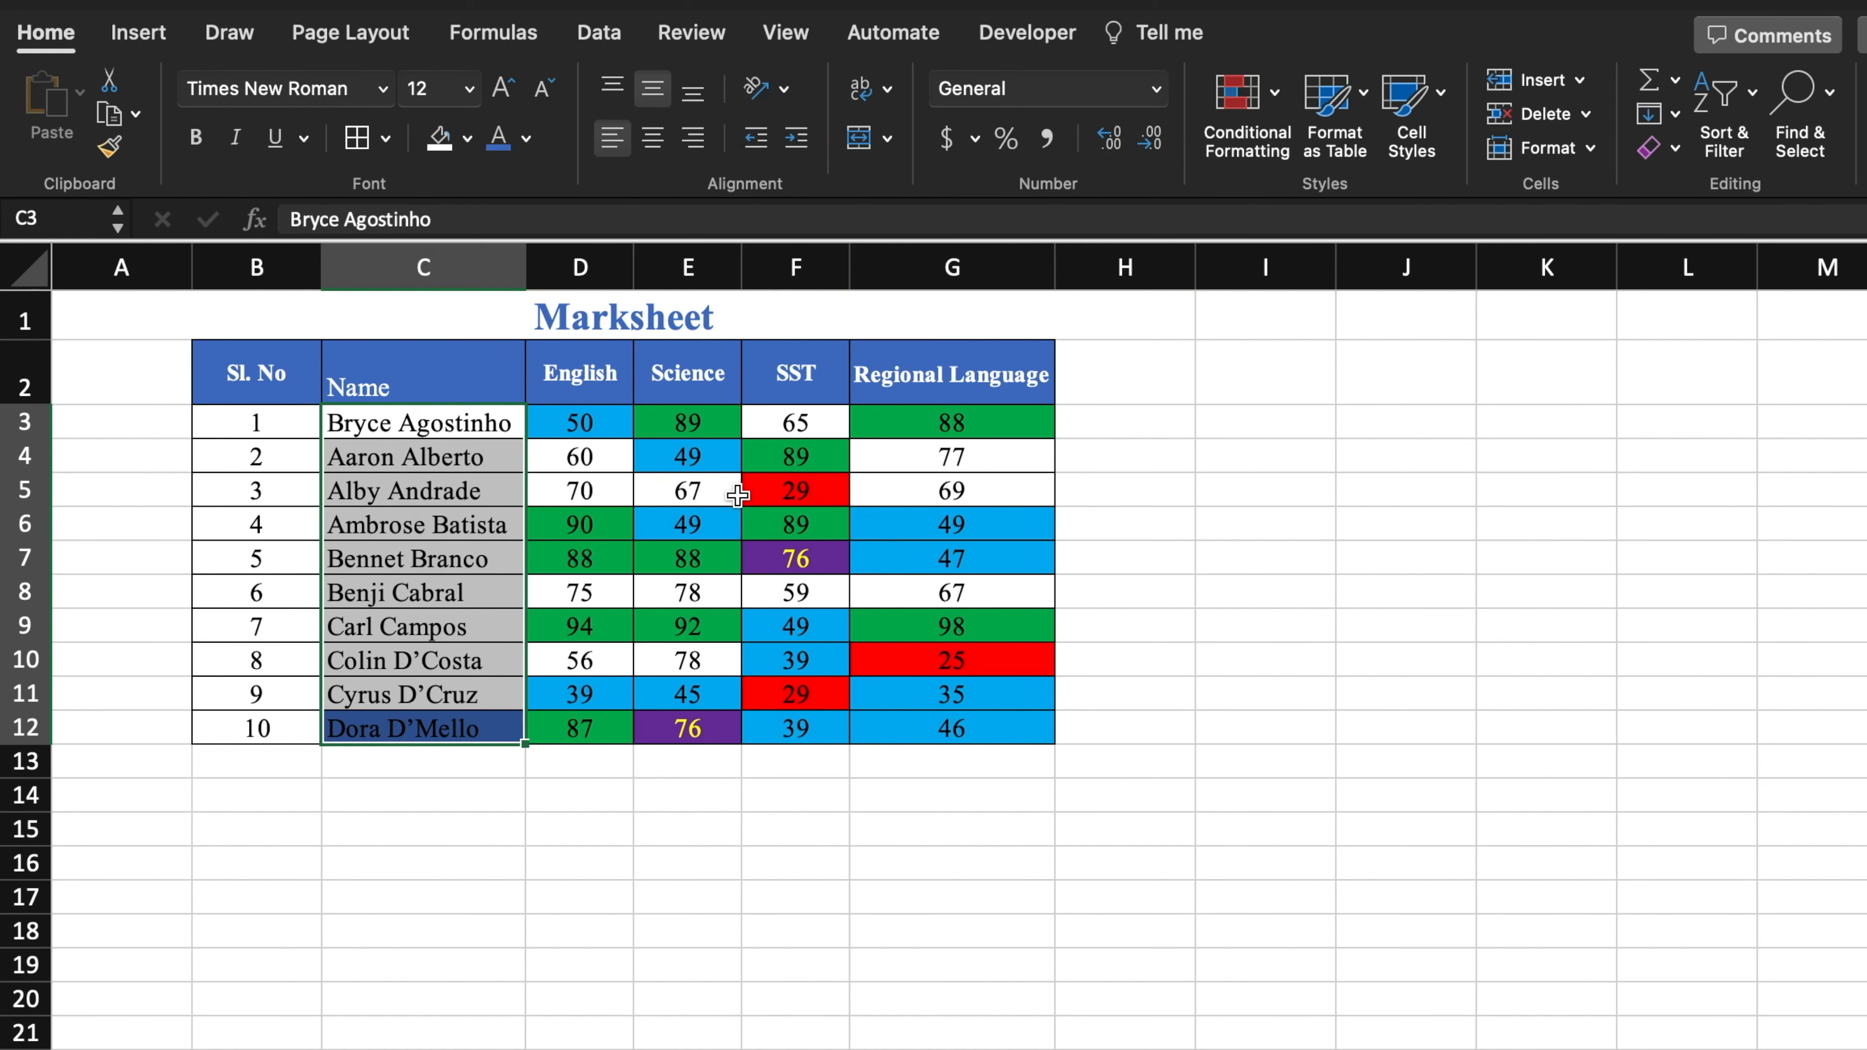
- Examine the rule types offered for a custom highlight cells rule on the selected names and cancel the rule
click(1275, 94)
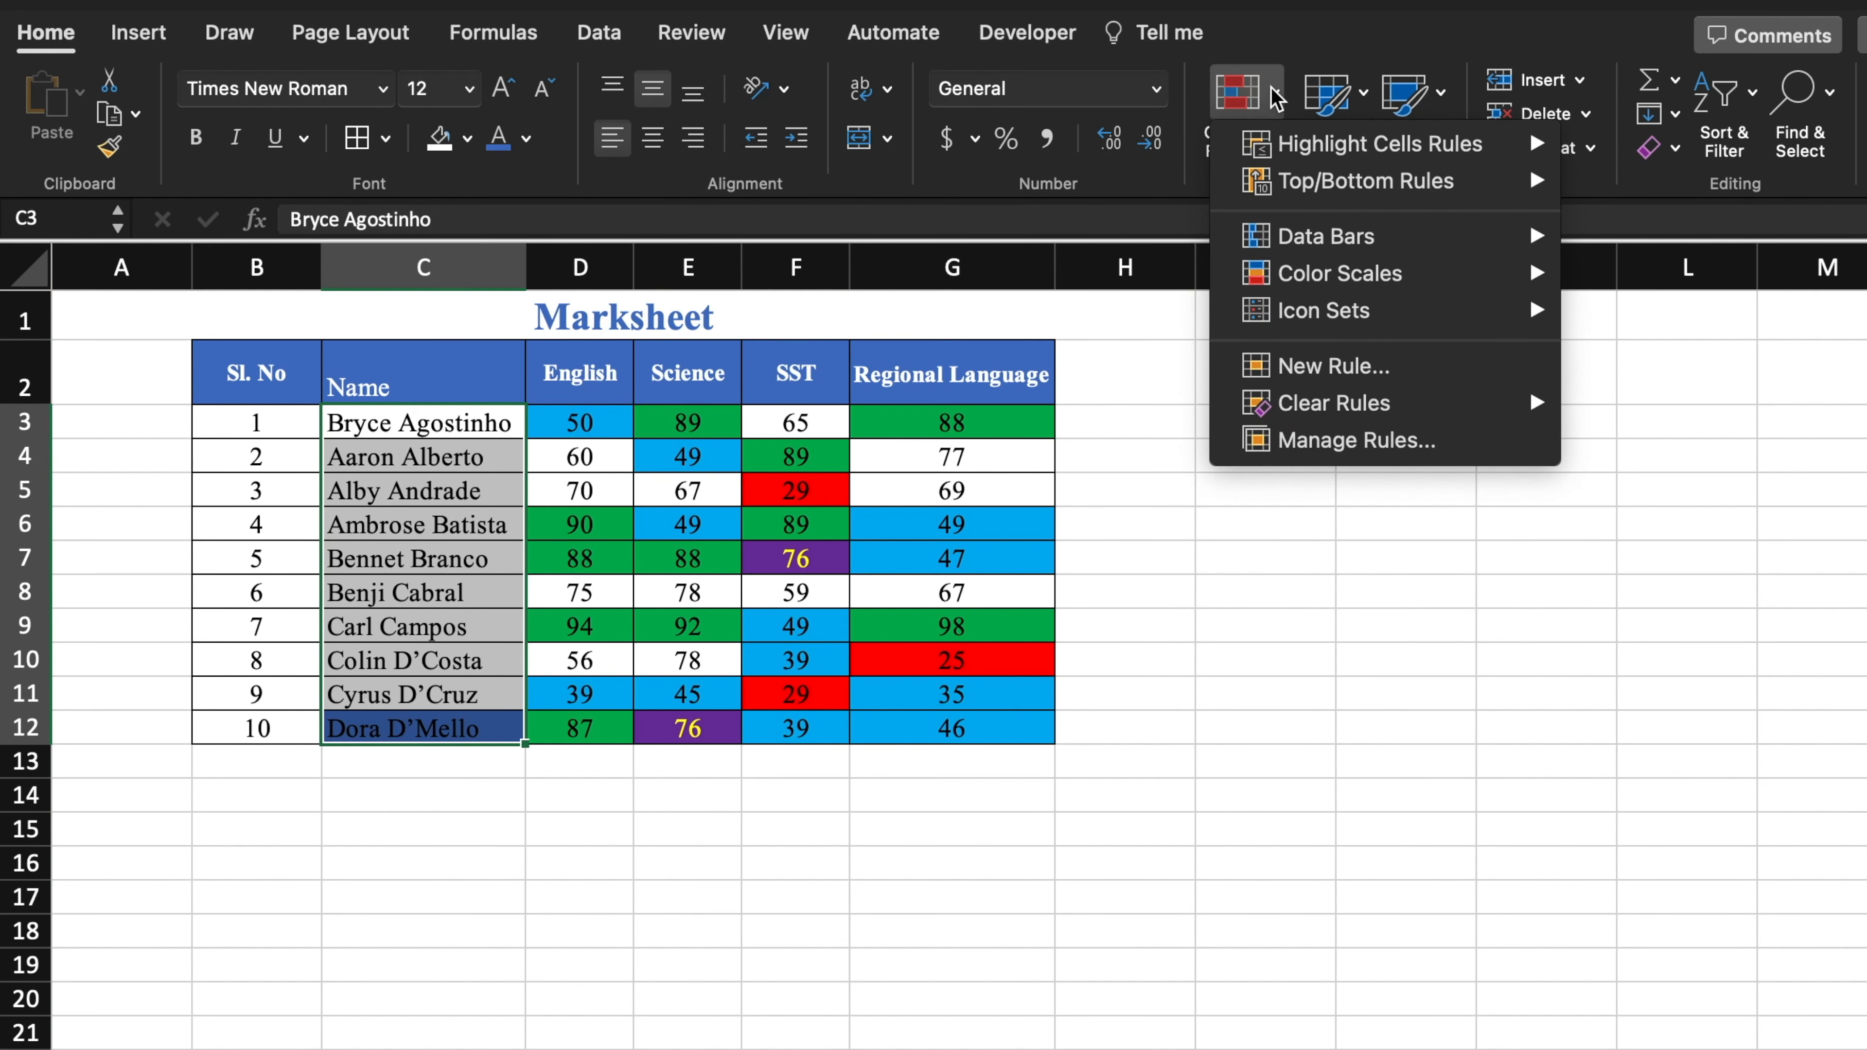
mouse_move(1350, 153)
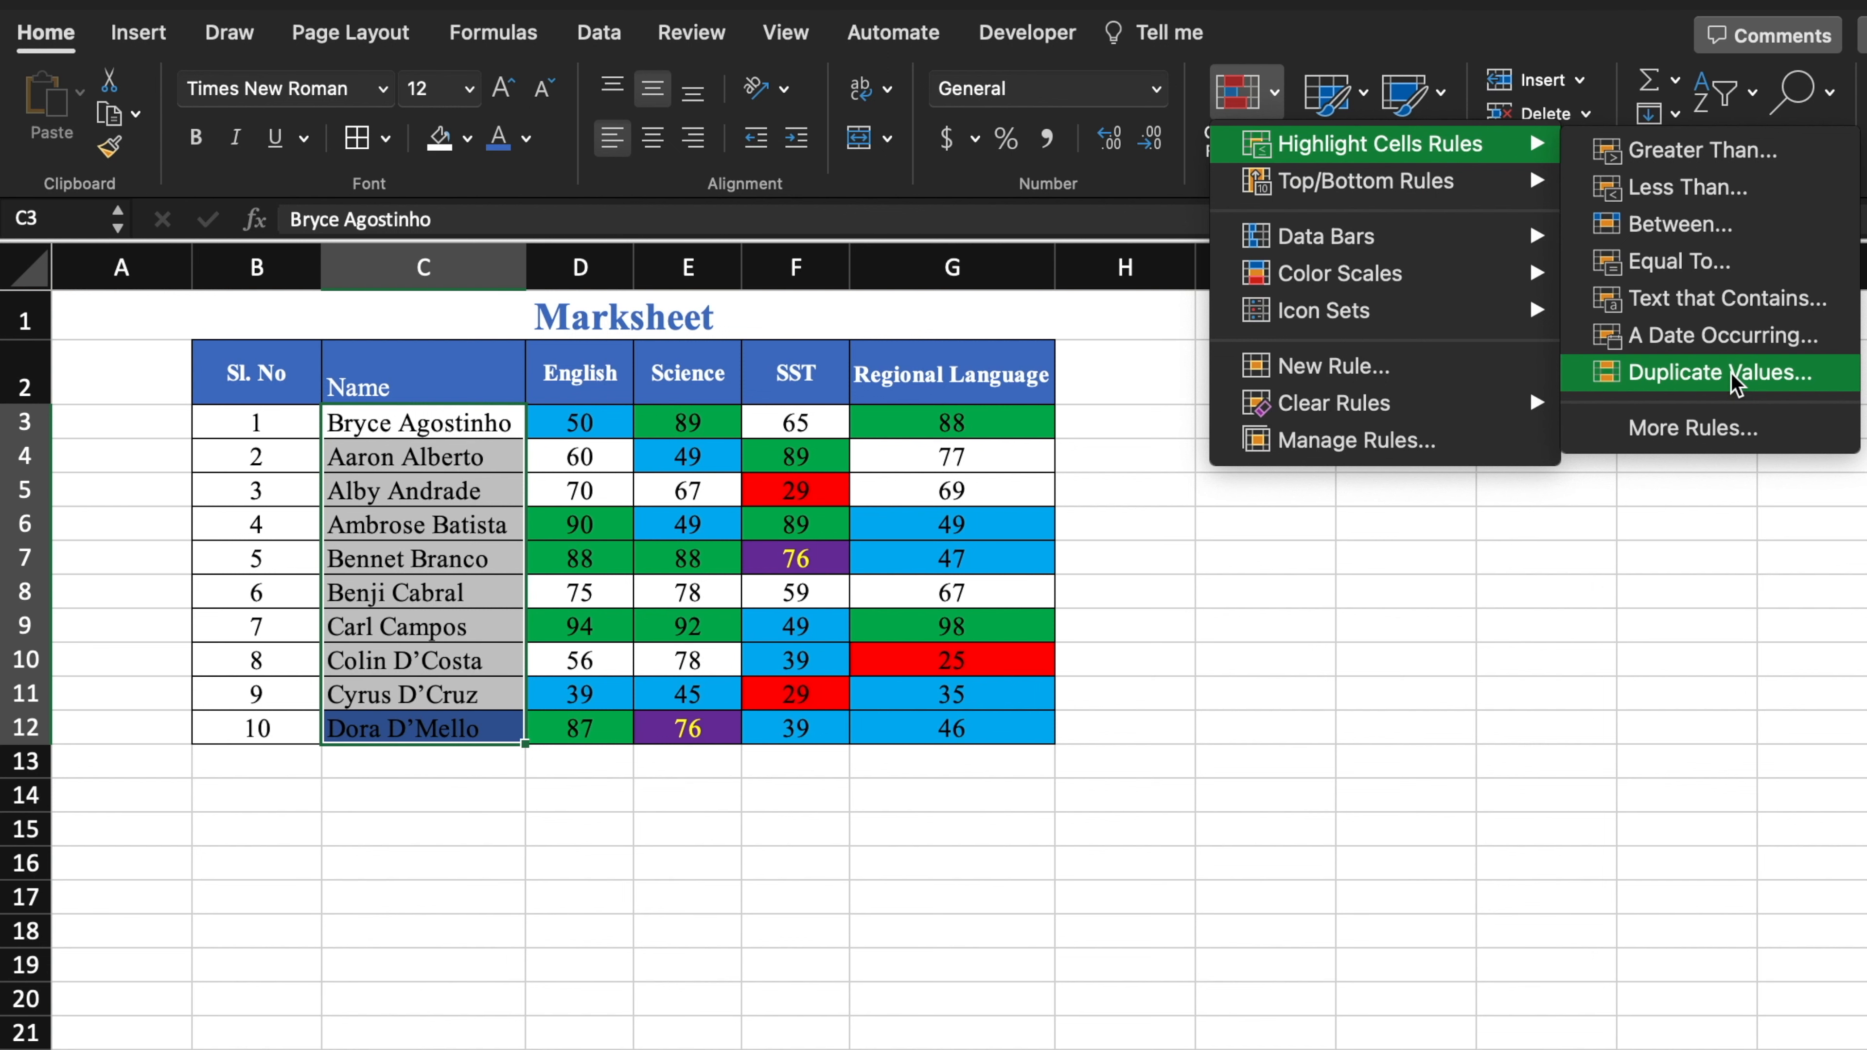
click(1750, 434)
click(1125, 343)
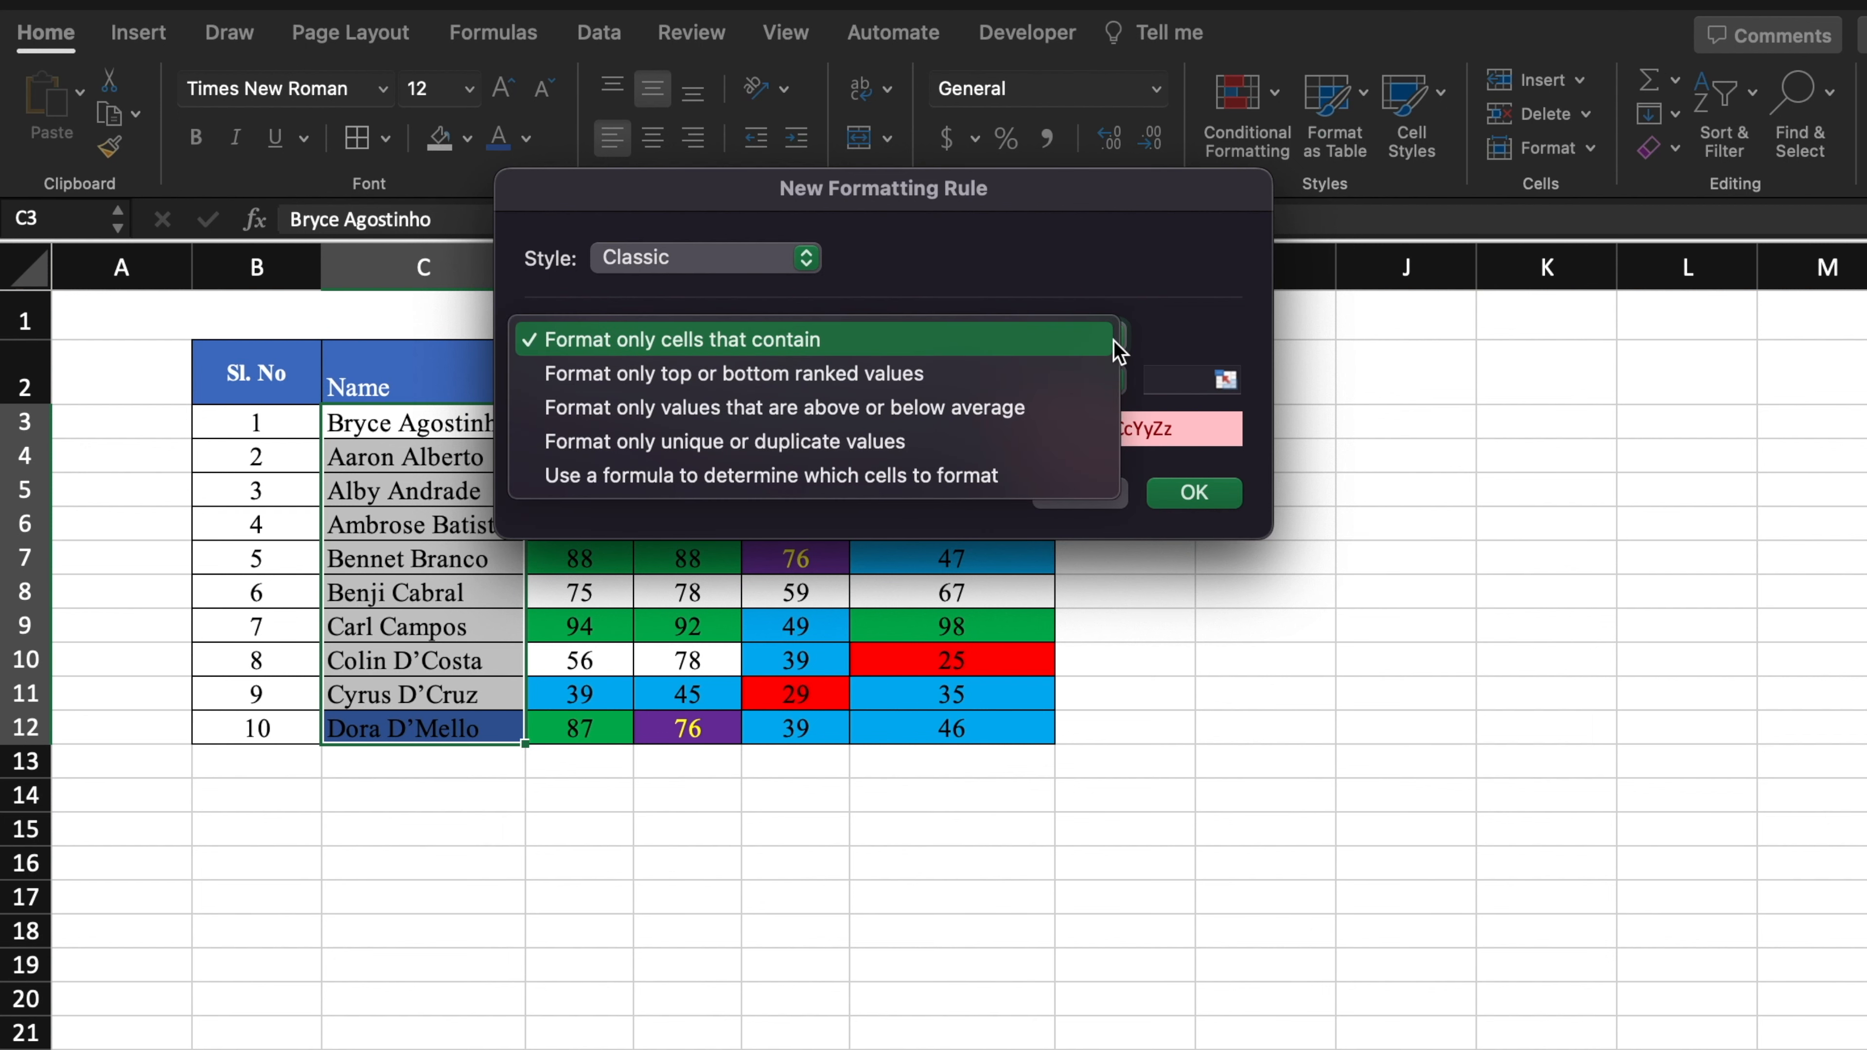
click(1168, 329)
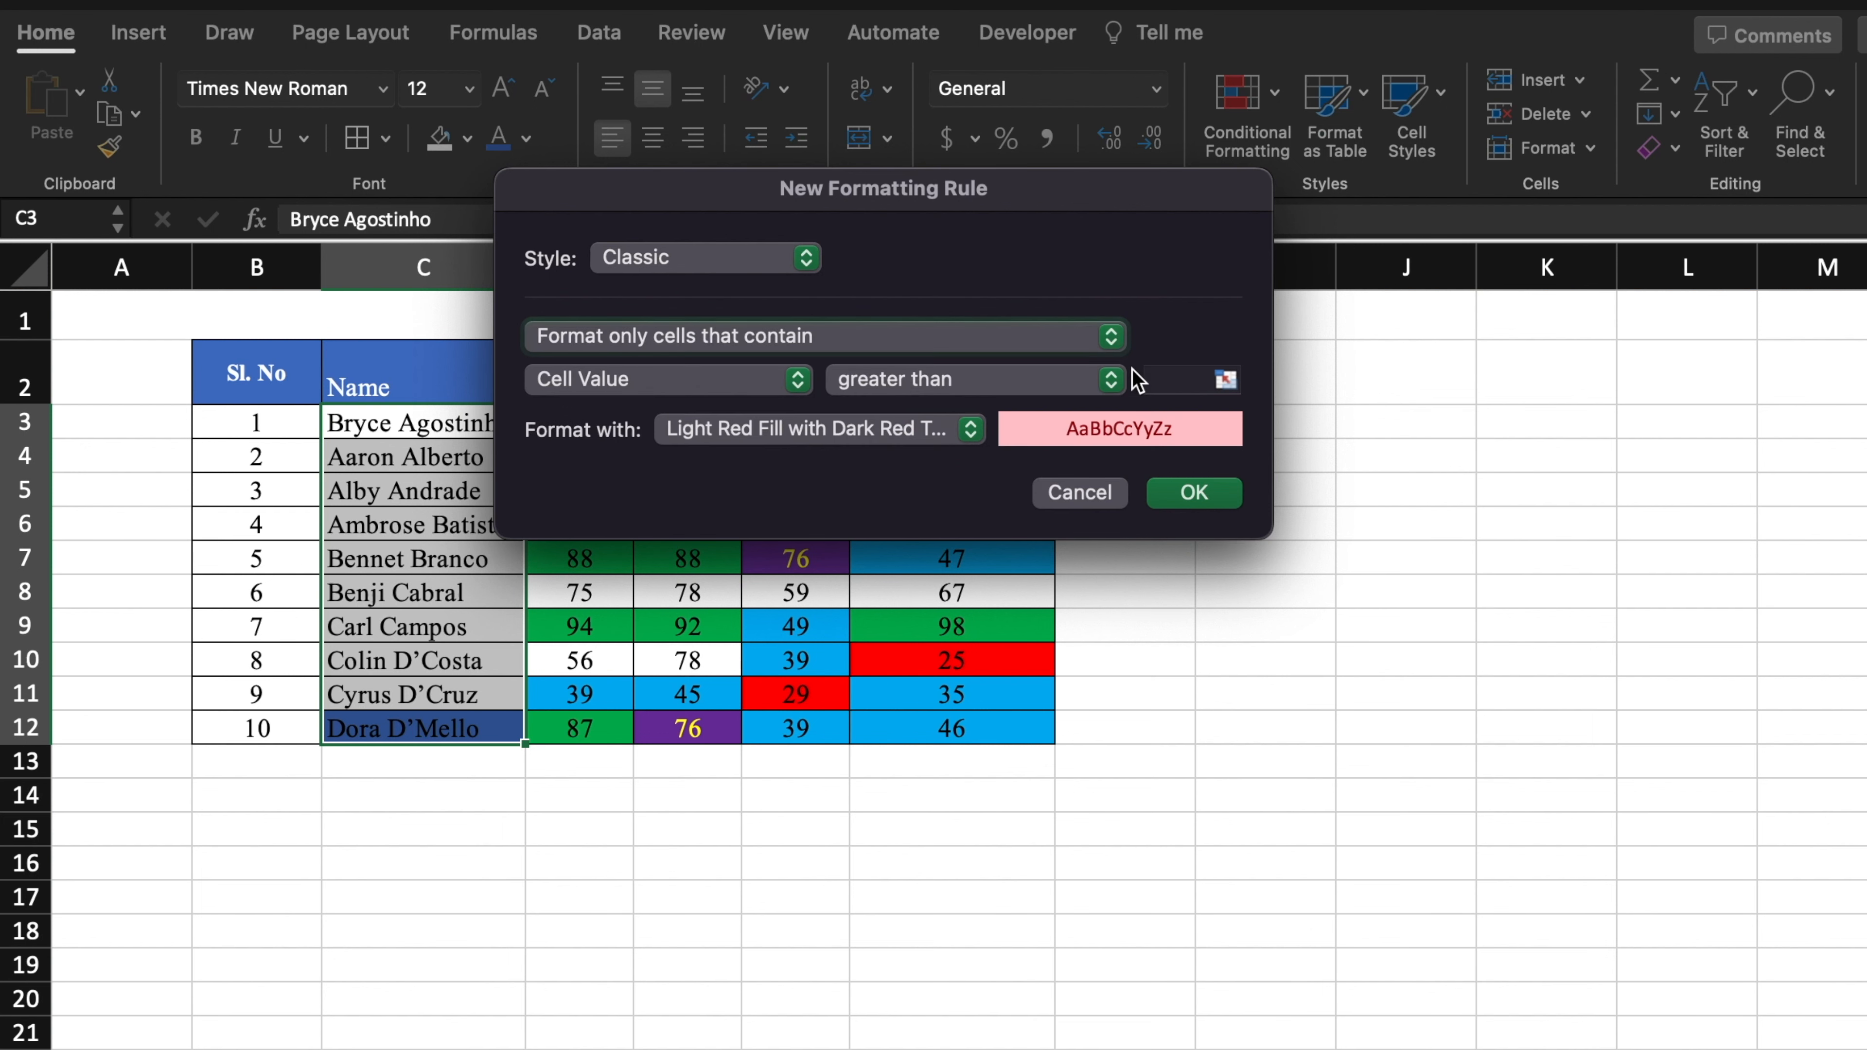
click(1099, 492)
- Look through the available top/bottom conditional formatting rules without applying any
click(1277, 95)
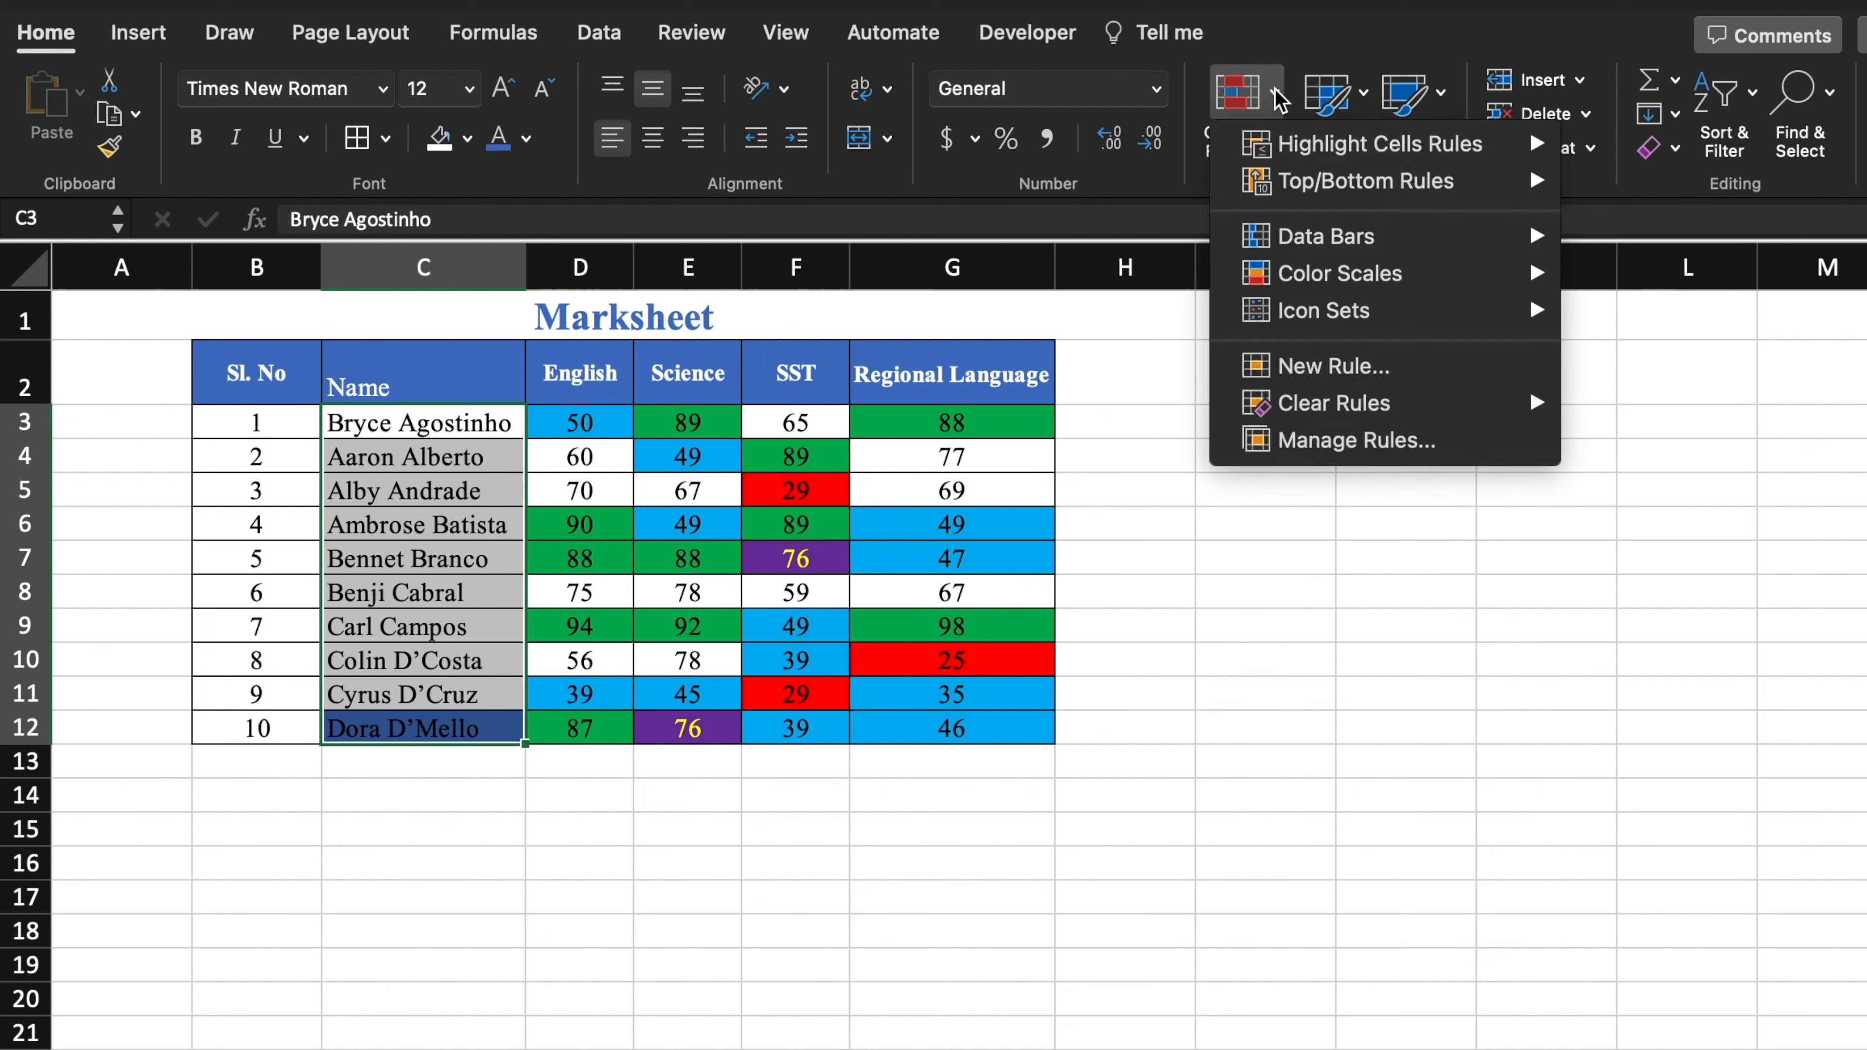
mouse_move(1322, 192)
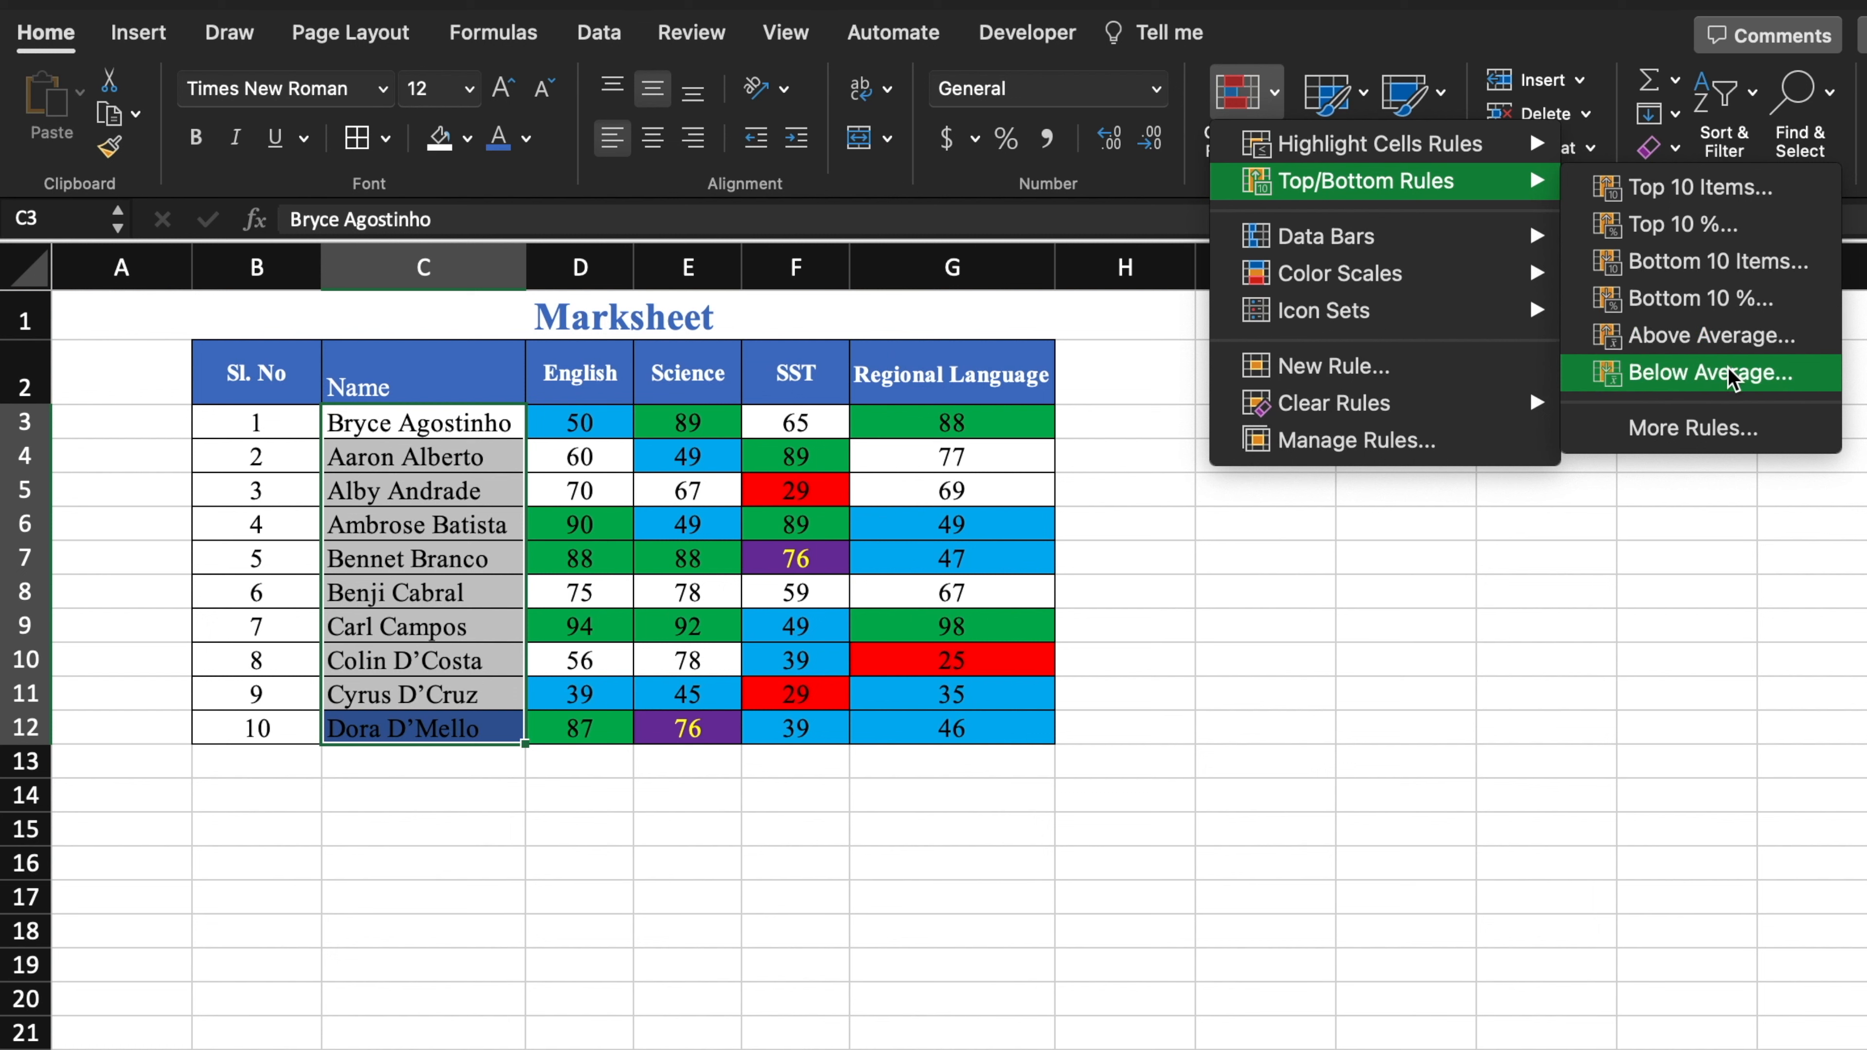
mouse_move(1482, 247)
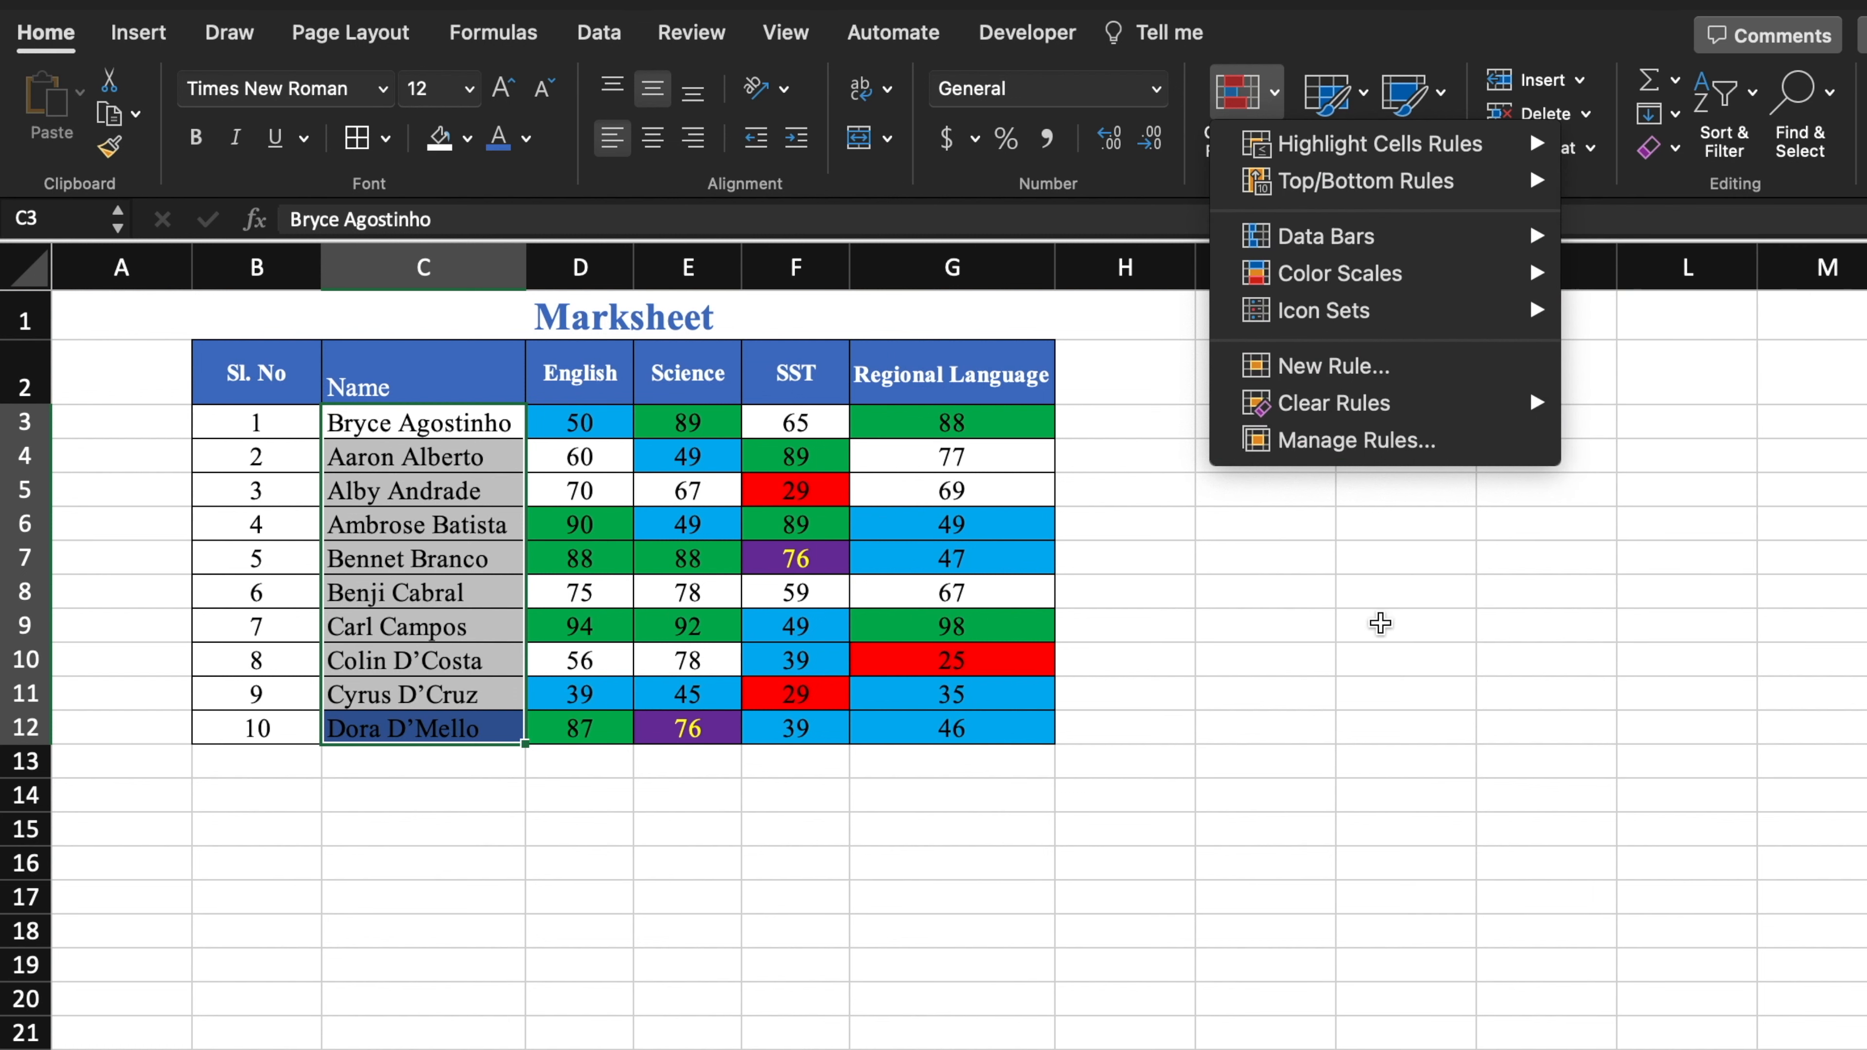
click(1380, 632)
- Apply blue gradient-fill data bars to all subject marks in D3:G12
drag(584, 425, 912, 731)
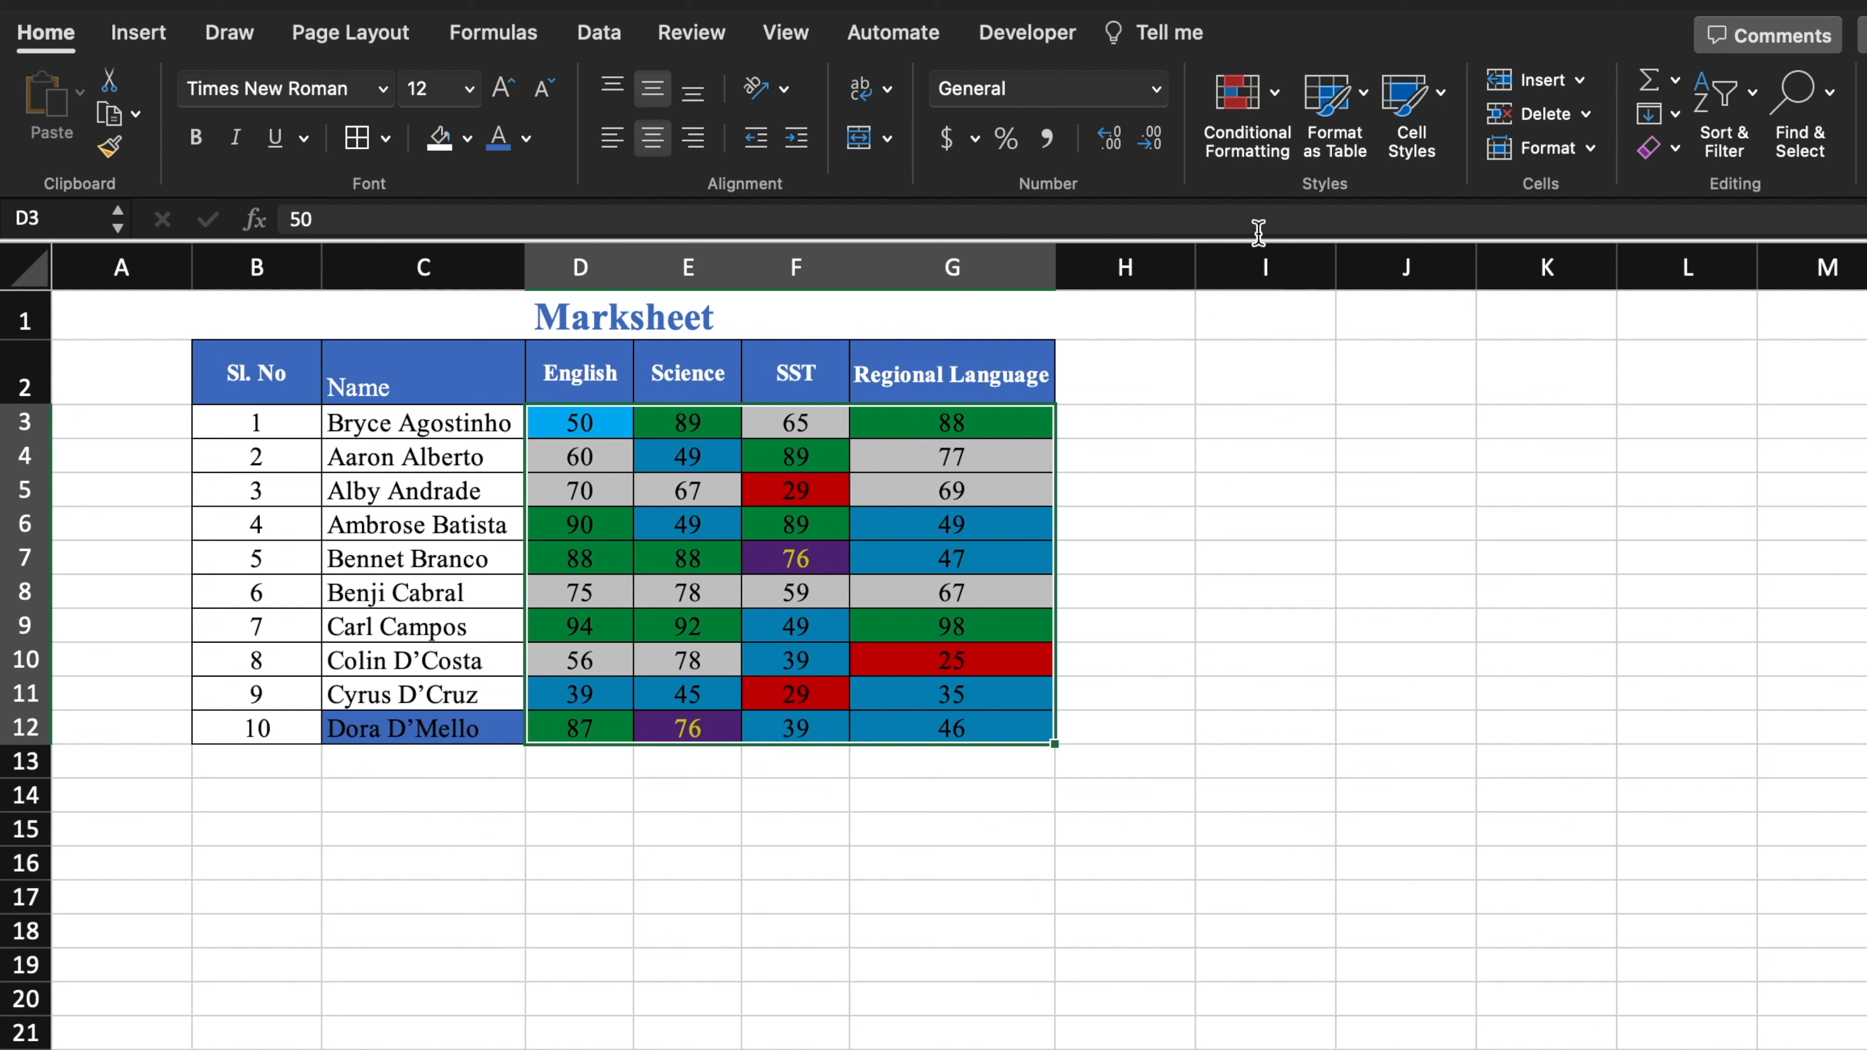
click(1276, 92)
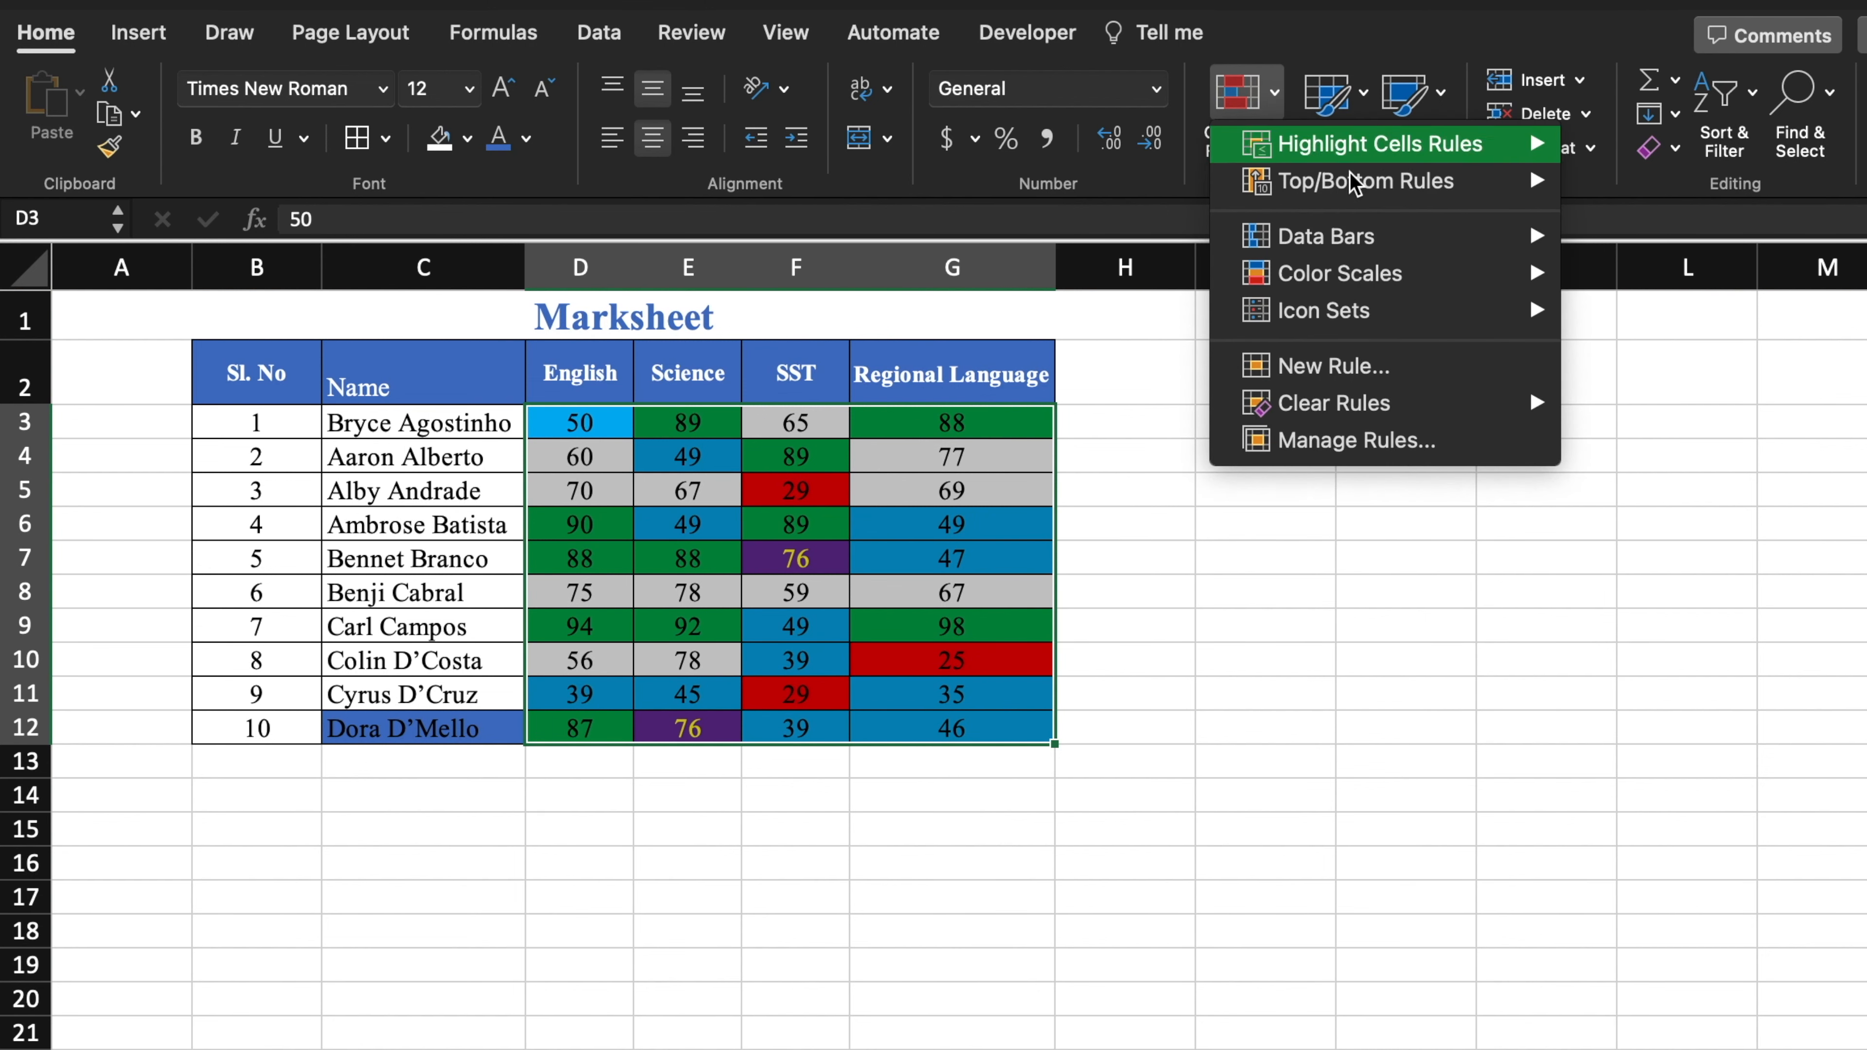
mouse_move(1396, 238)
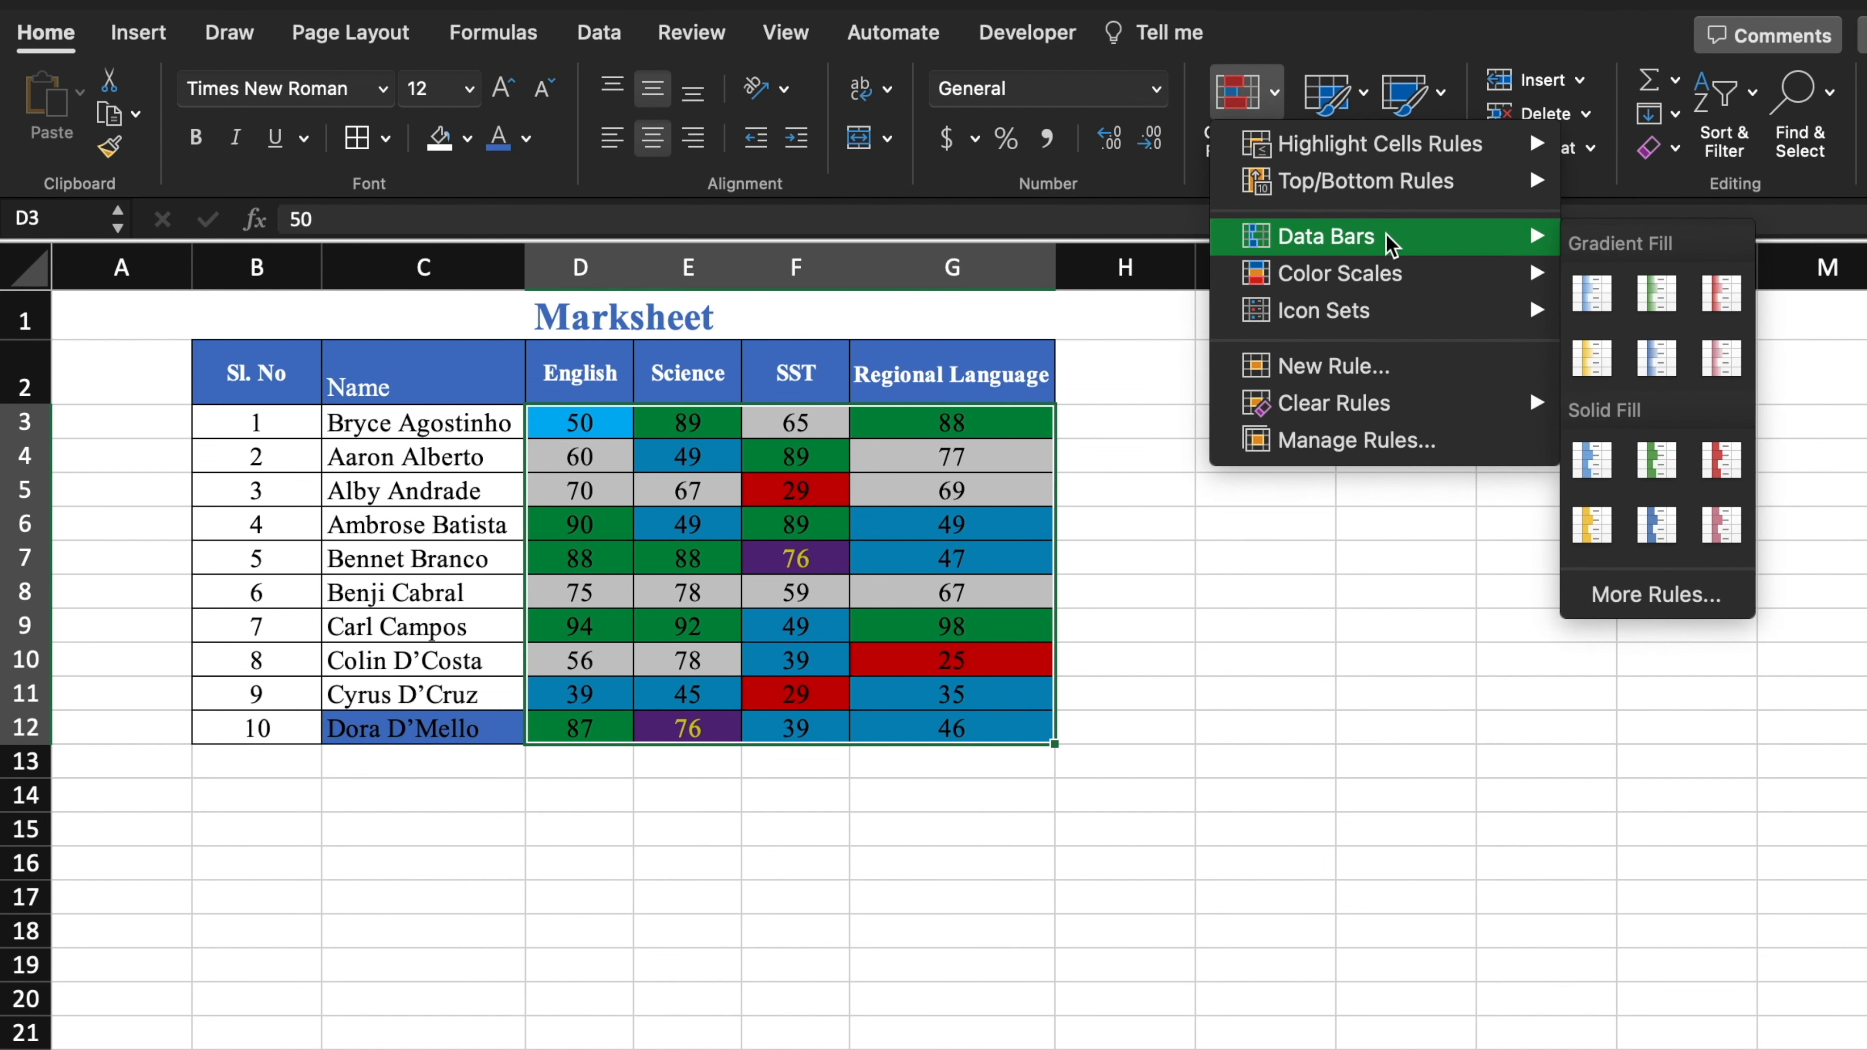
click(1592, 294)
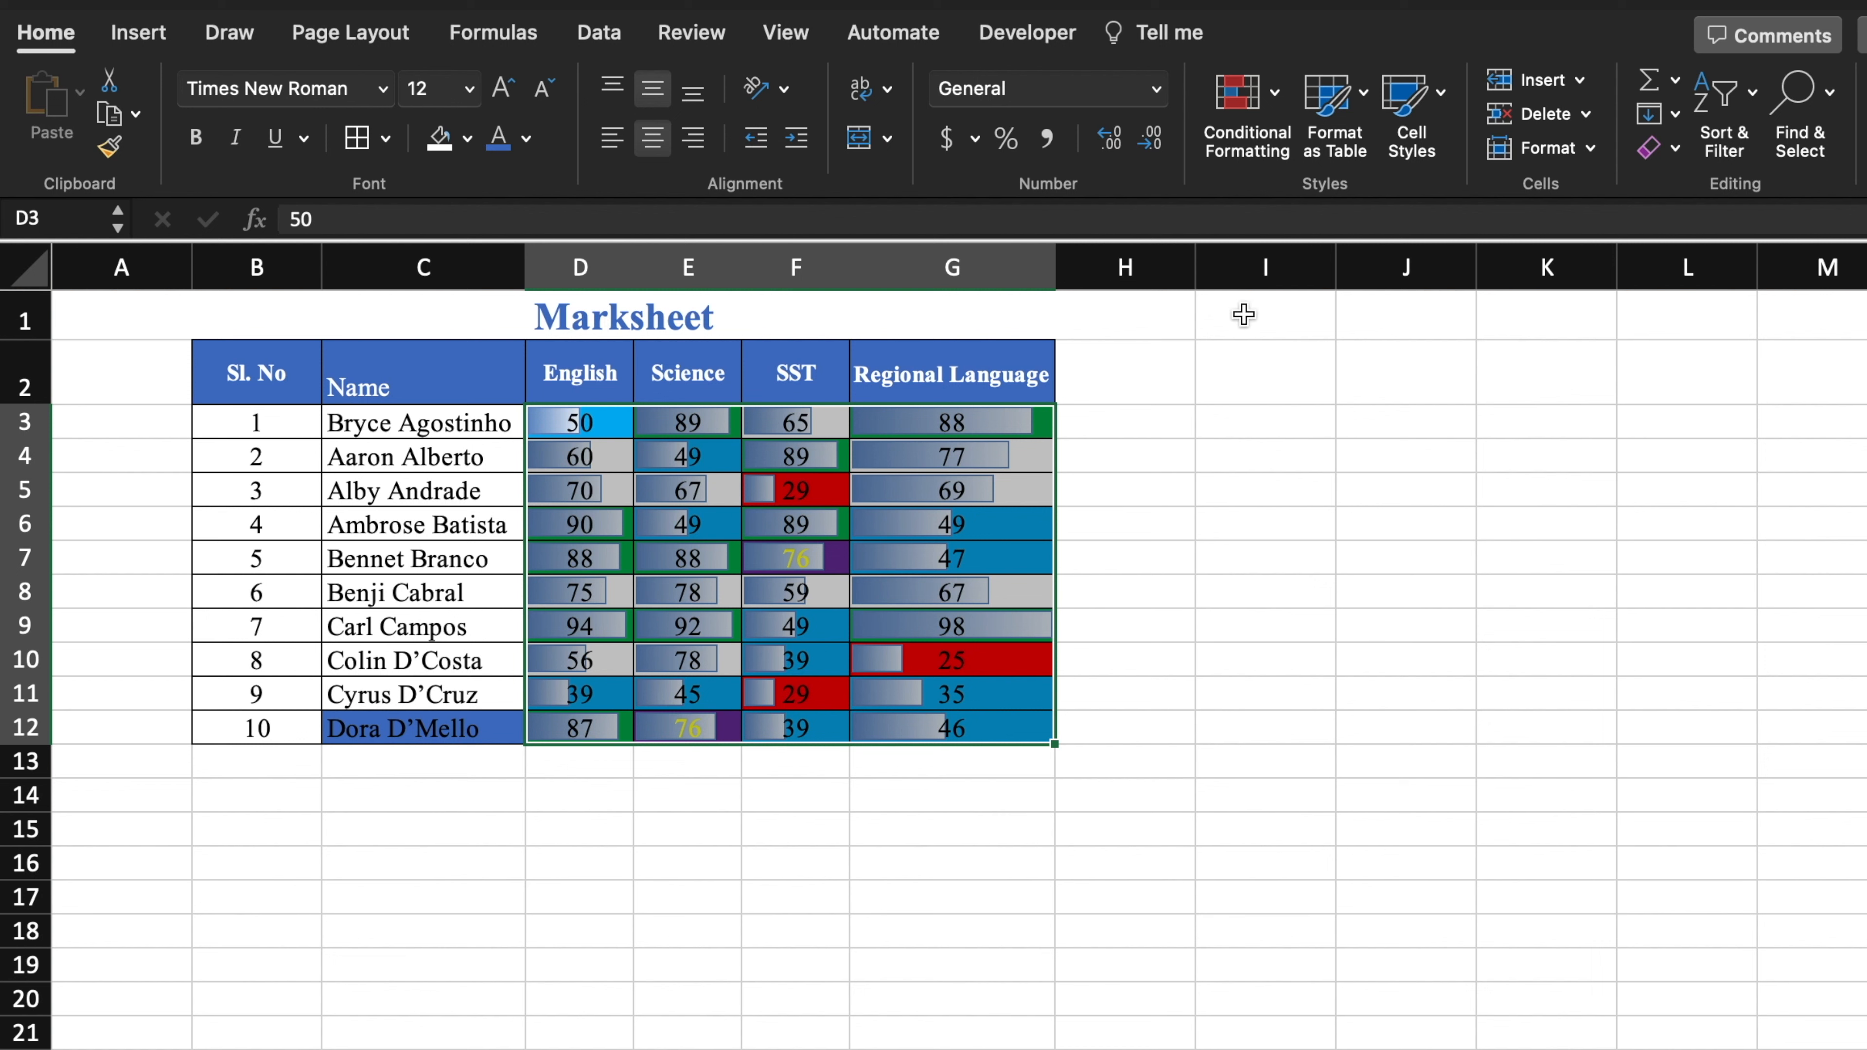
- Add the green-yellow-red color scale to the selected marks
click(1276, 94)
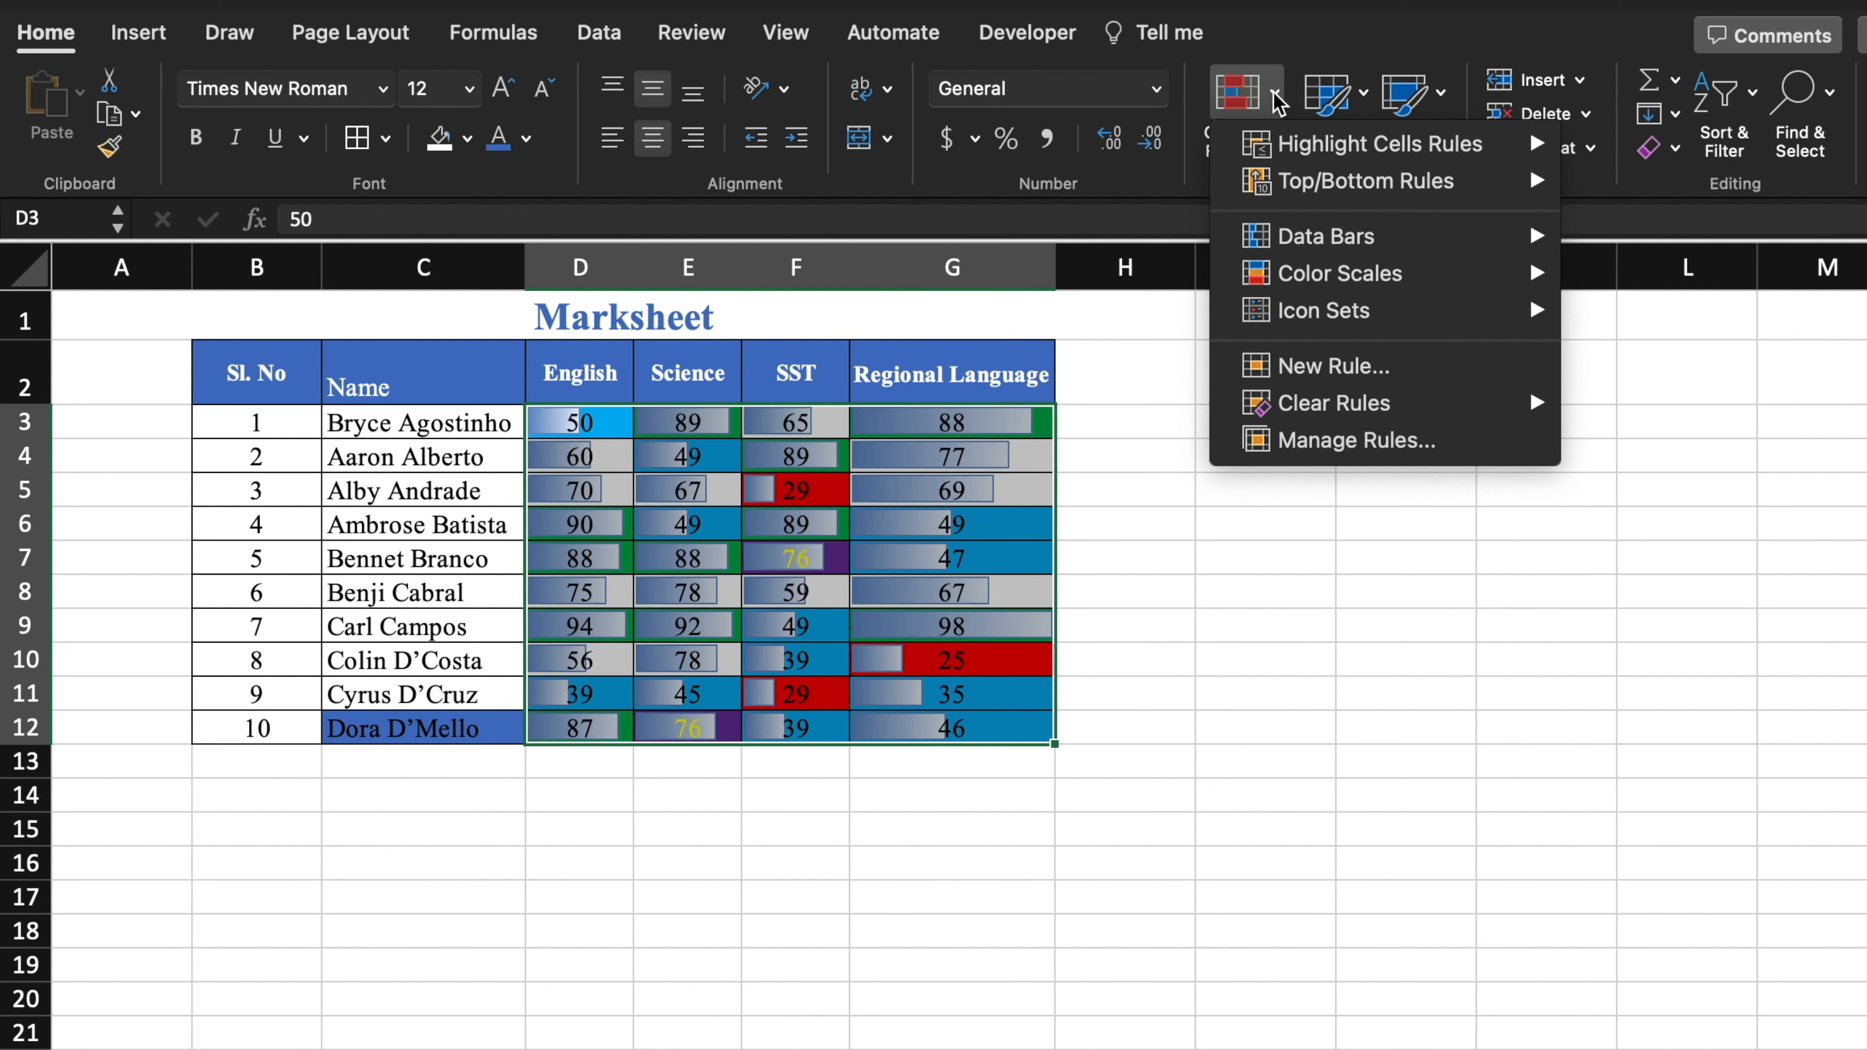
mouse_move(1353, 281)
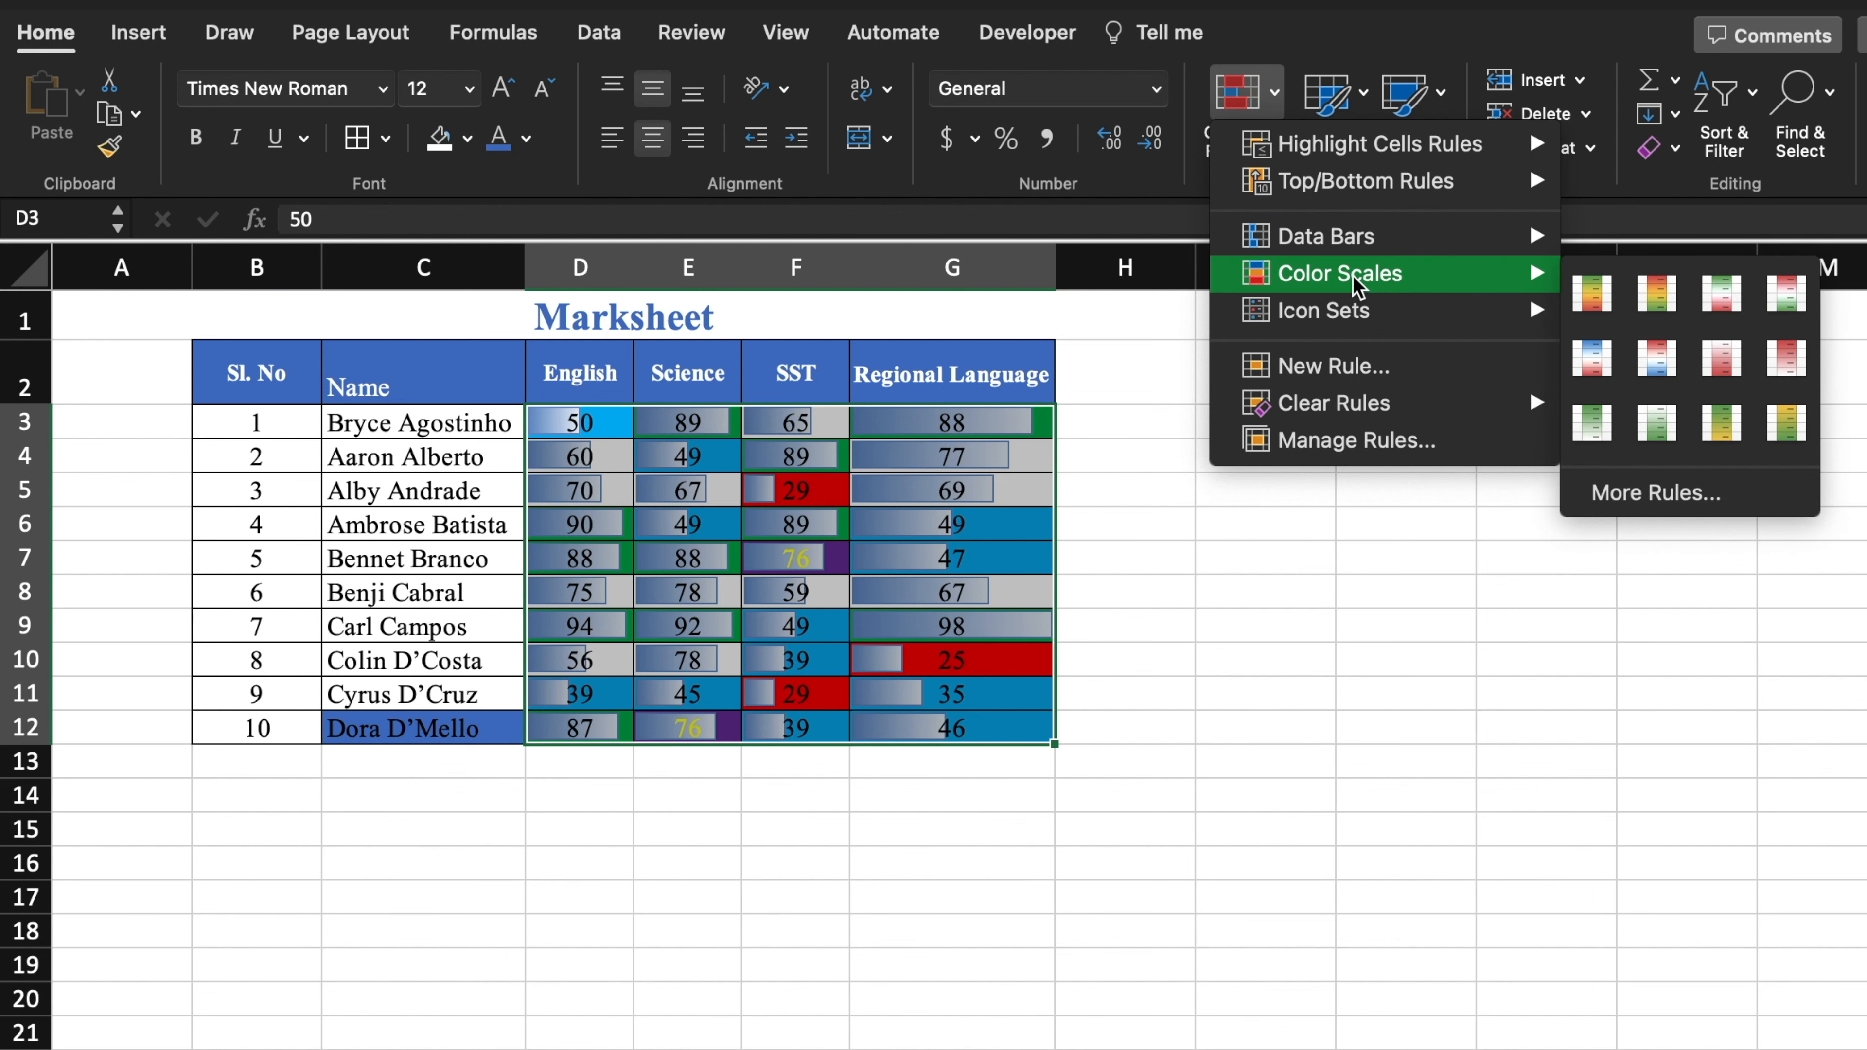
click(1590, 294)
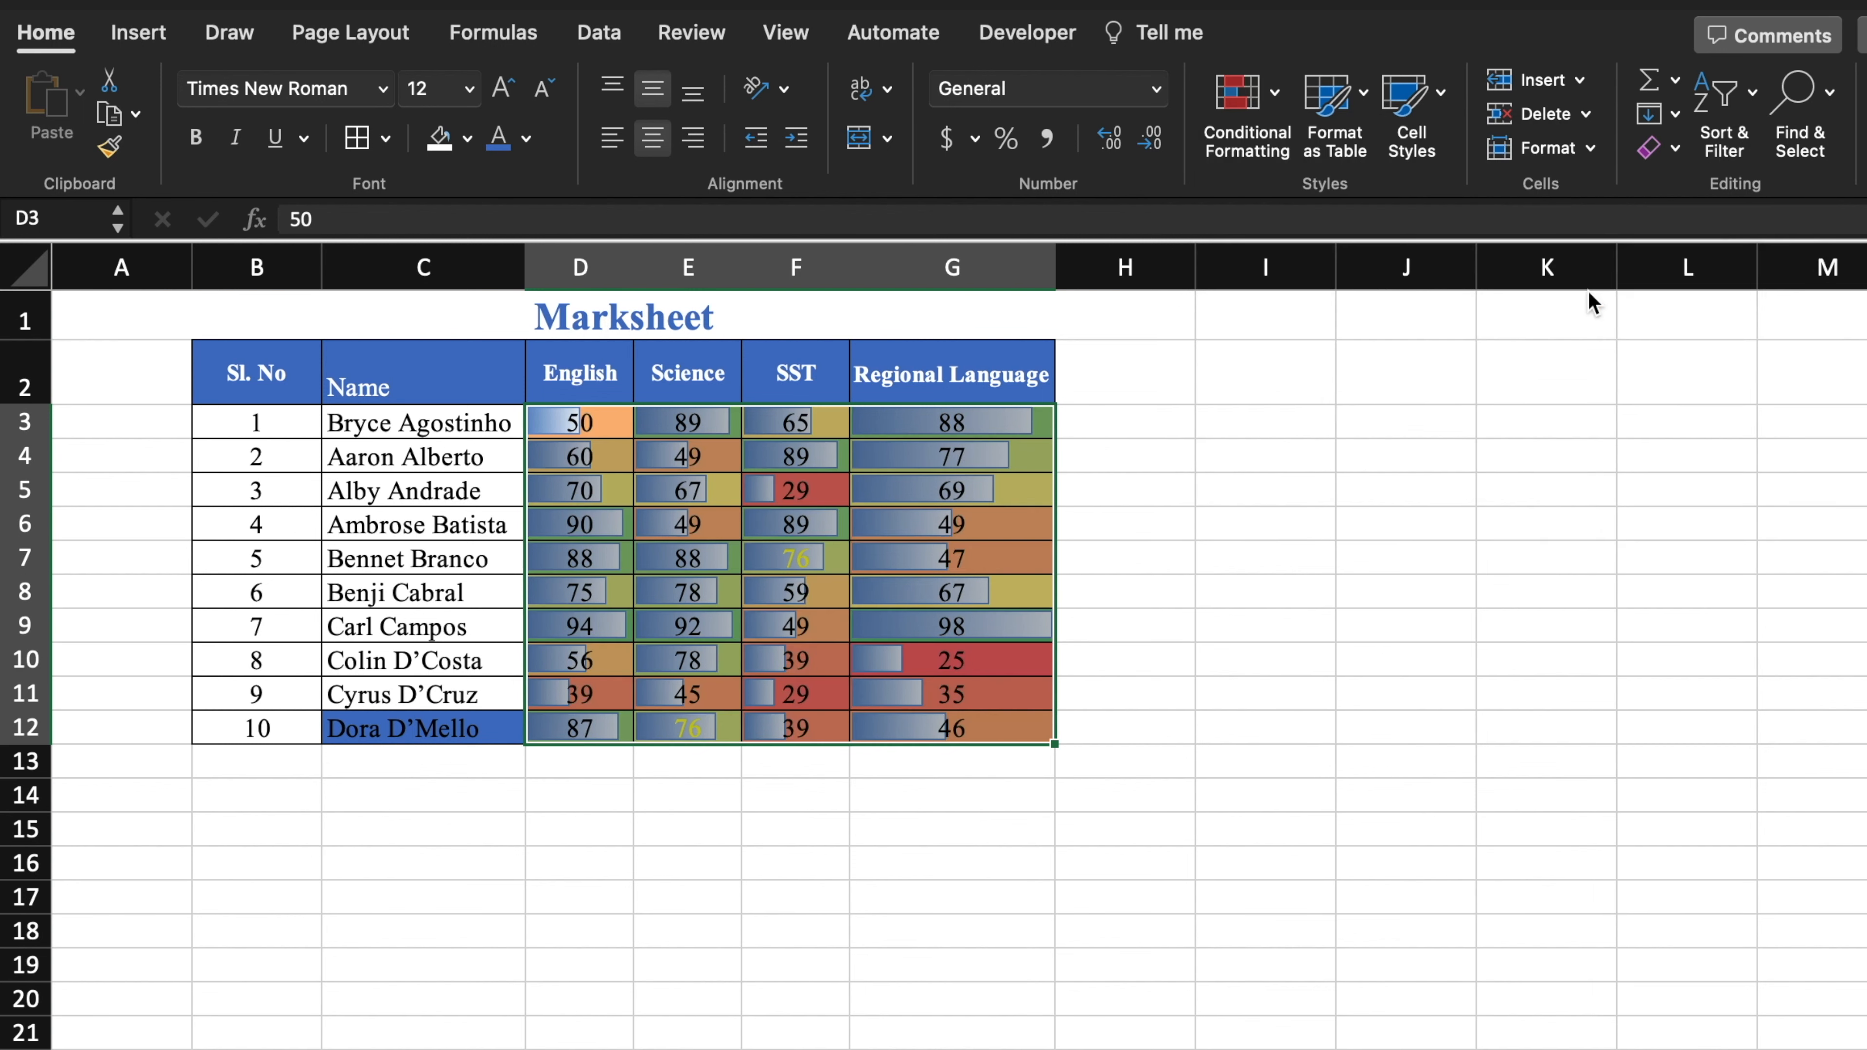
- Add the directional icon set with three coloured arrows (green, yellow, red) to the selected marks
click(1277, 95)
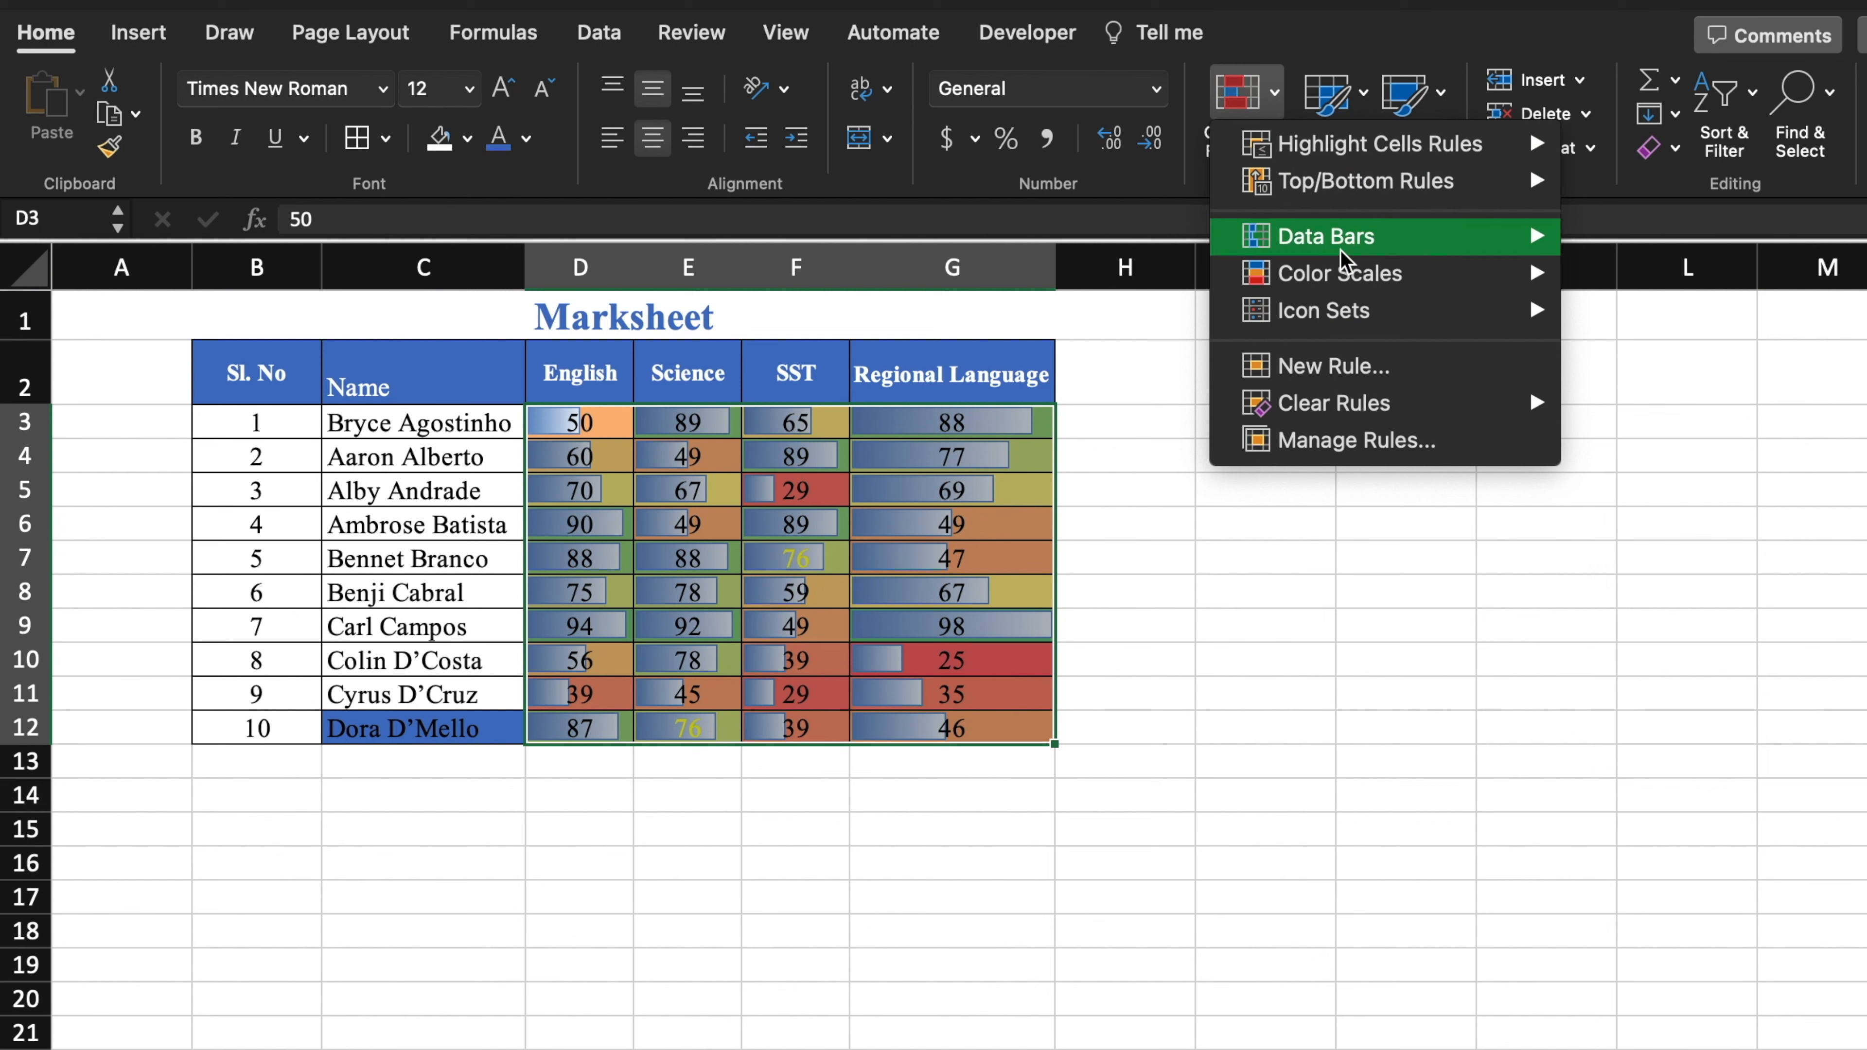
mouse_move(1360, 324)
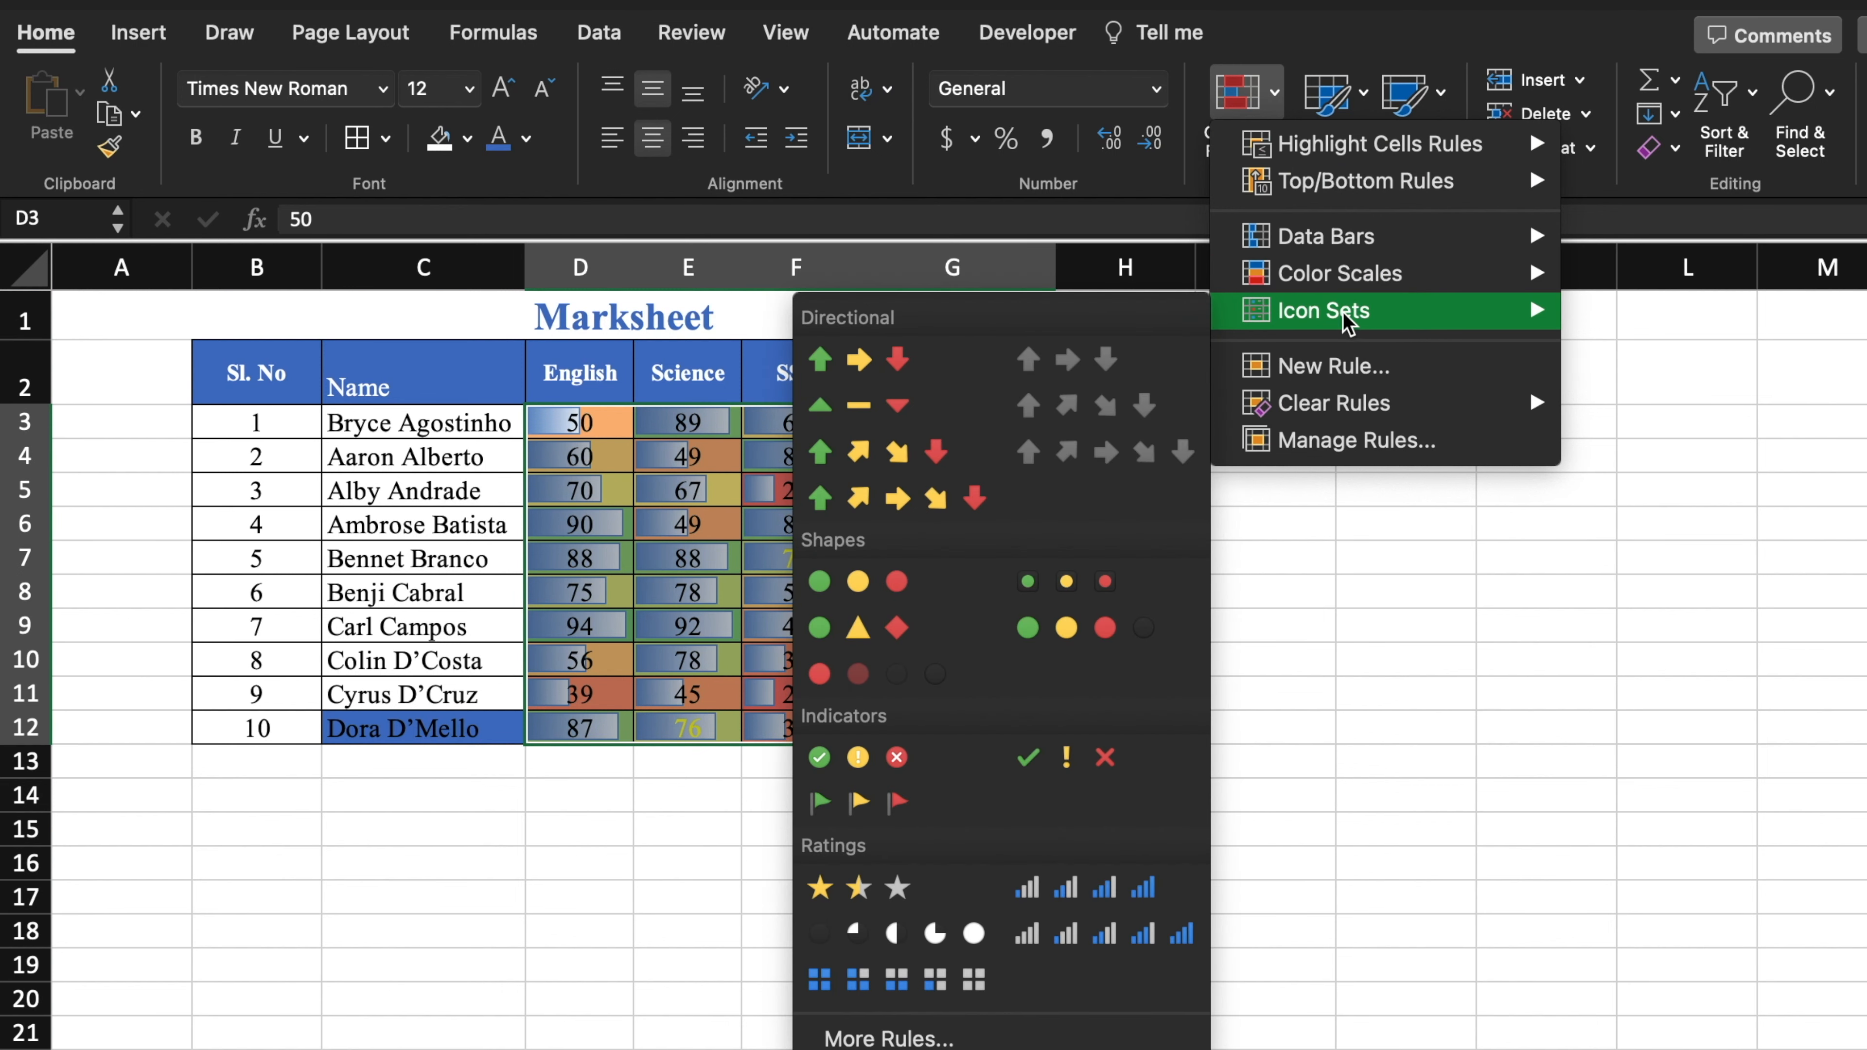
click(909, 368)
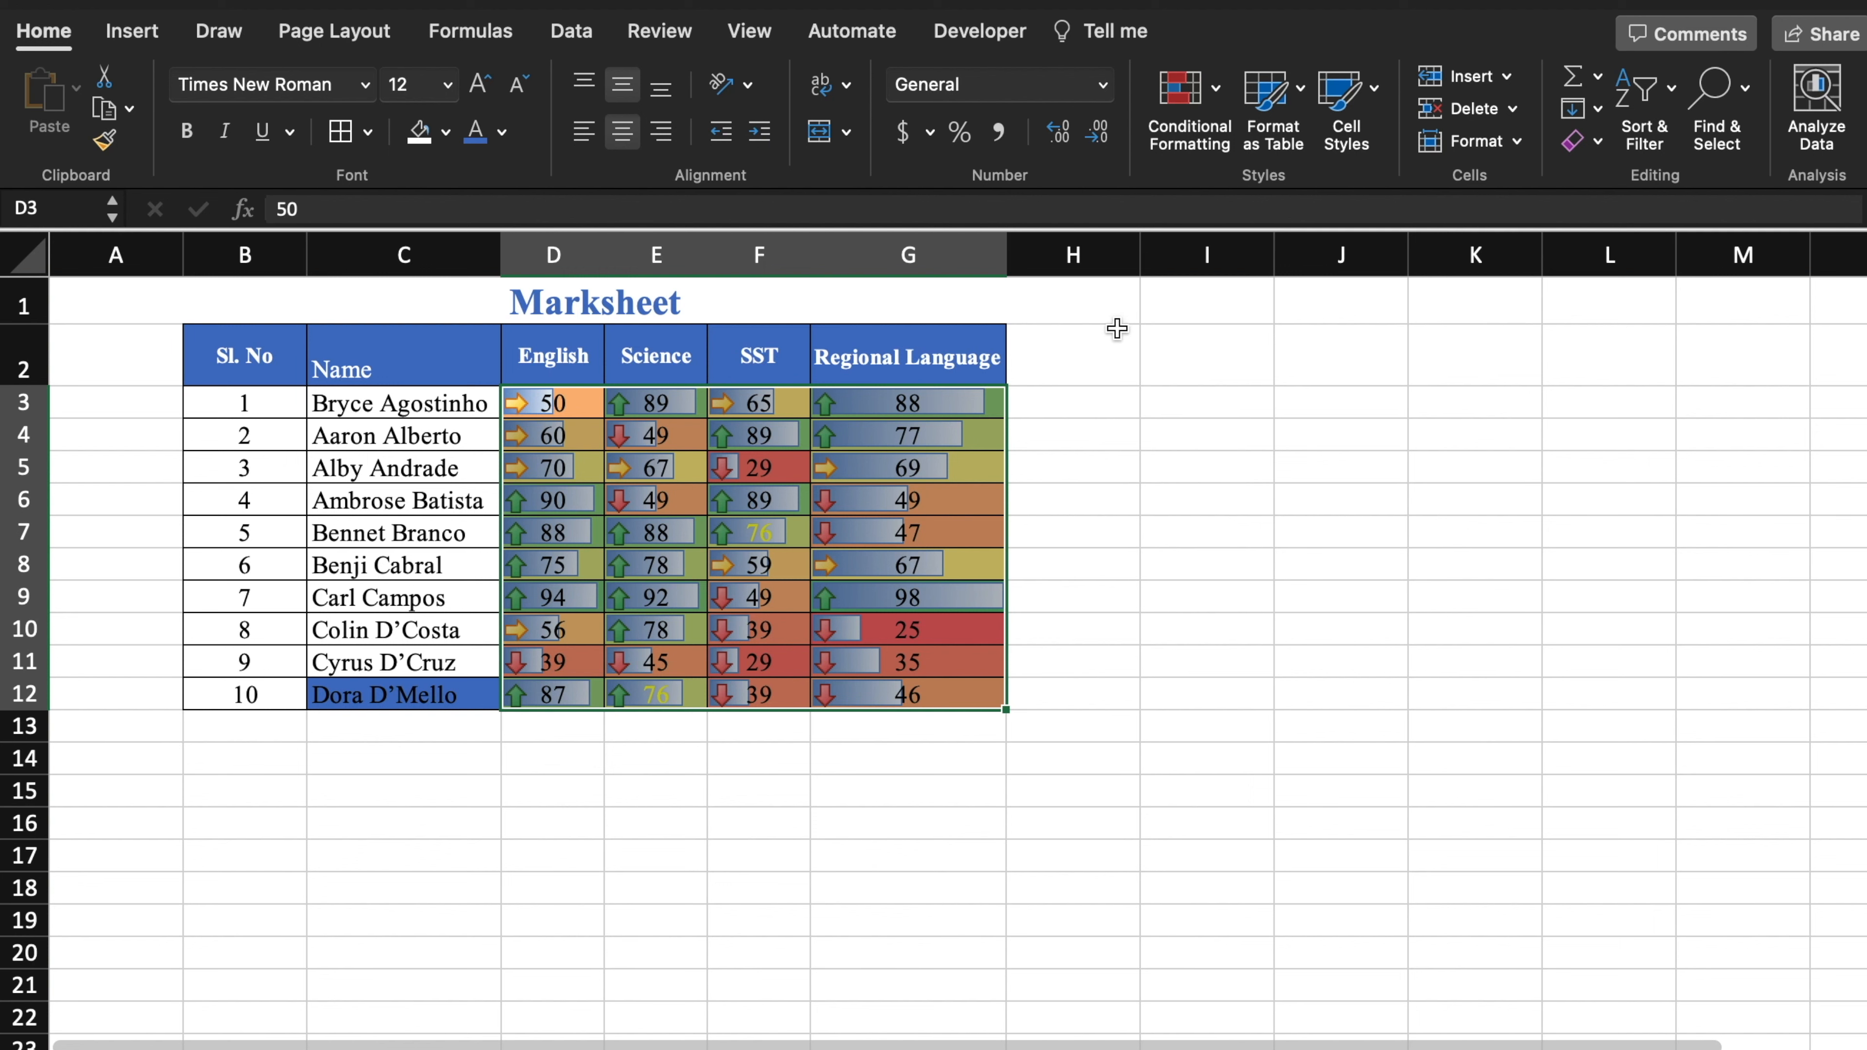
- Clear the conditional formatting rules from the entire sheet
click(1216, 92)
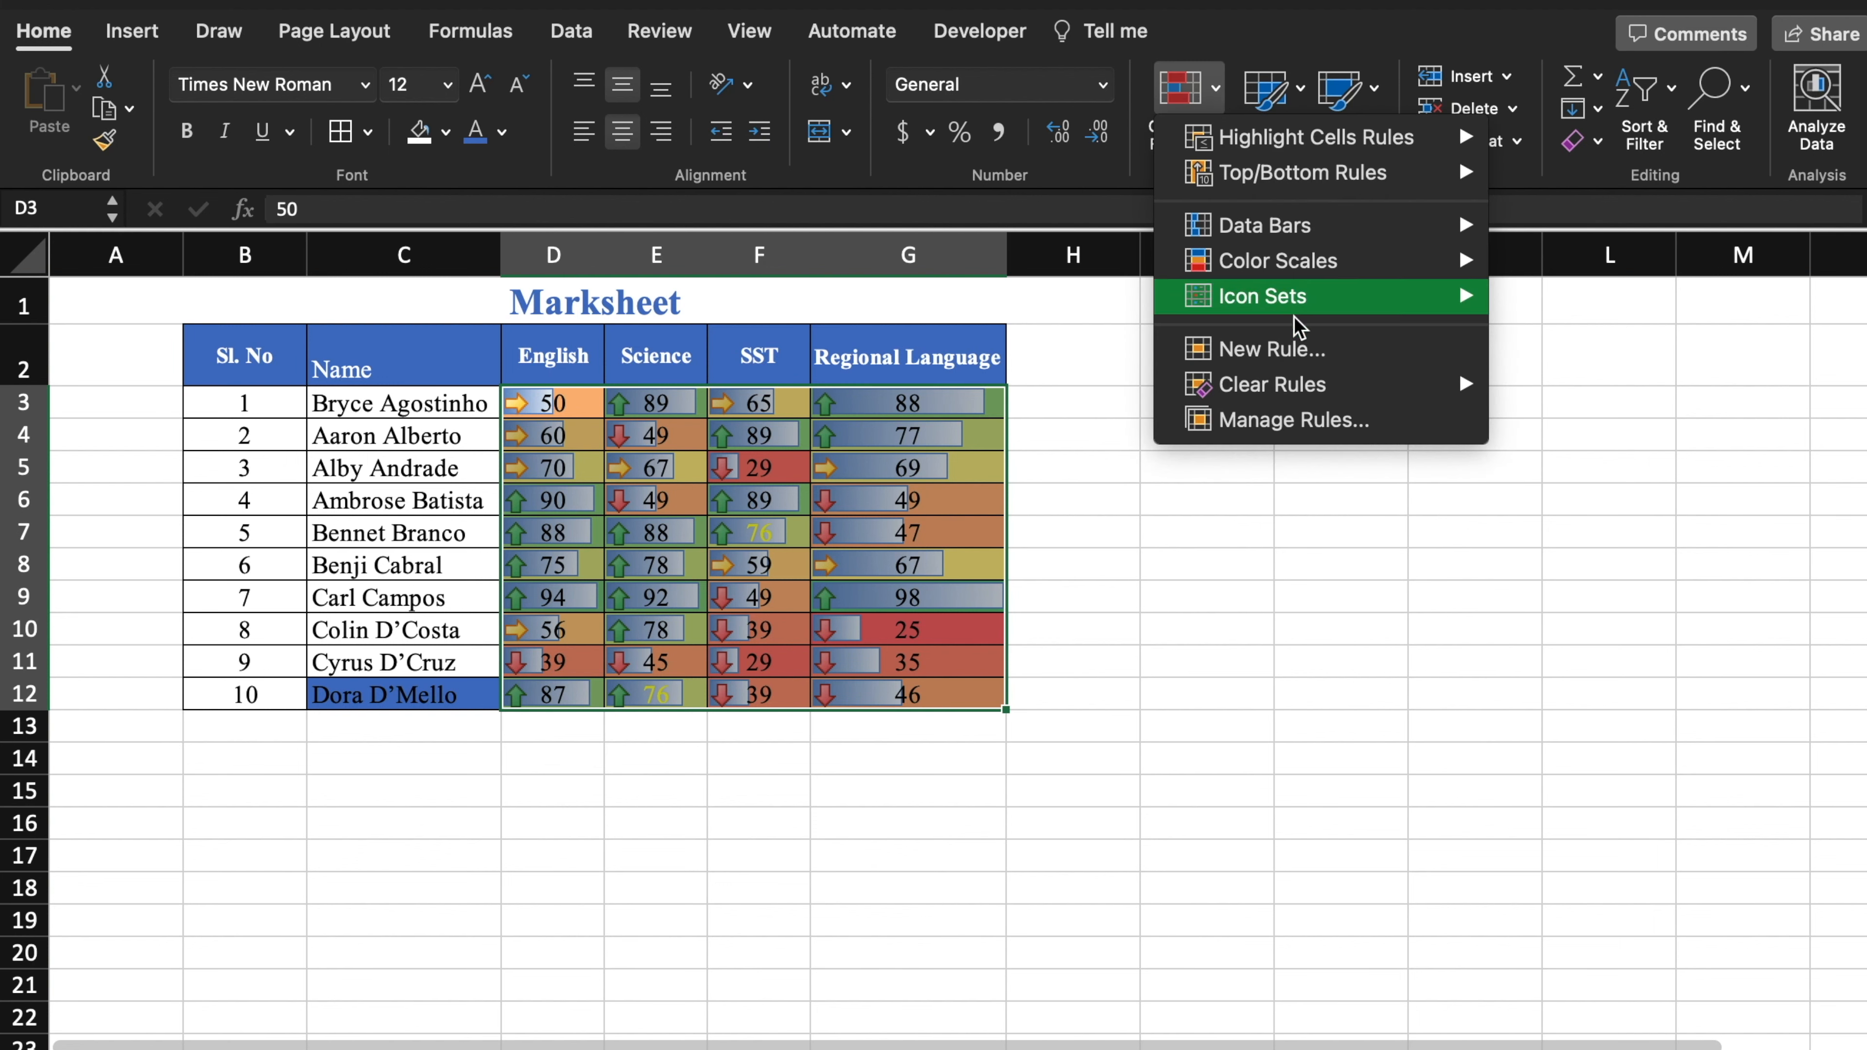
mouse_move(1306, 386)
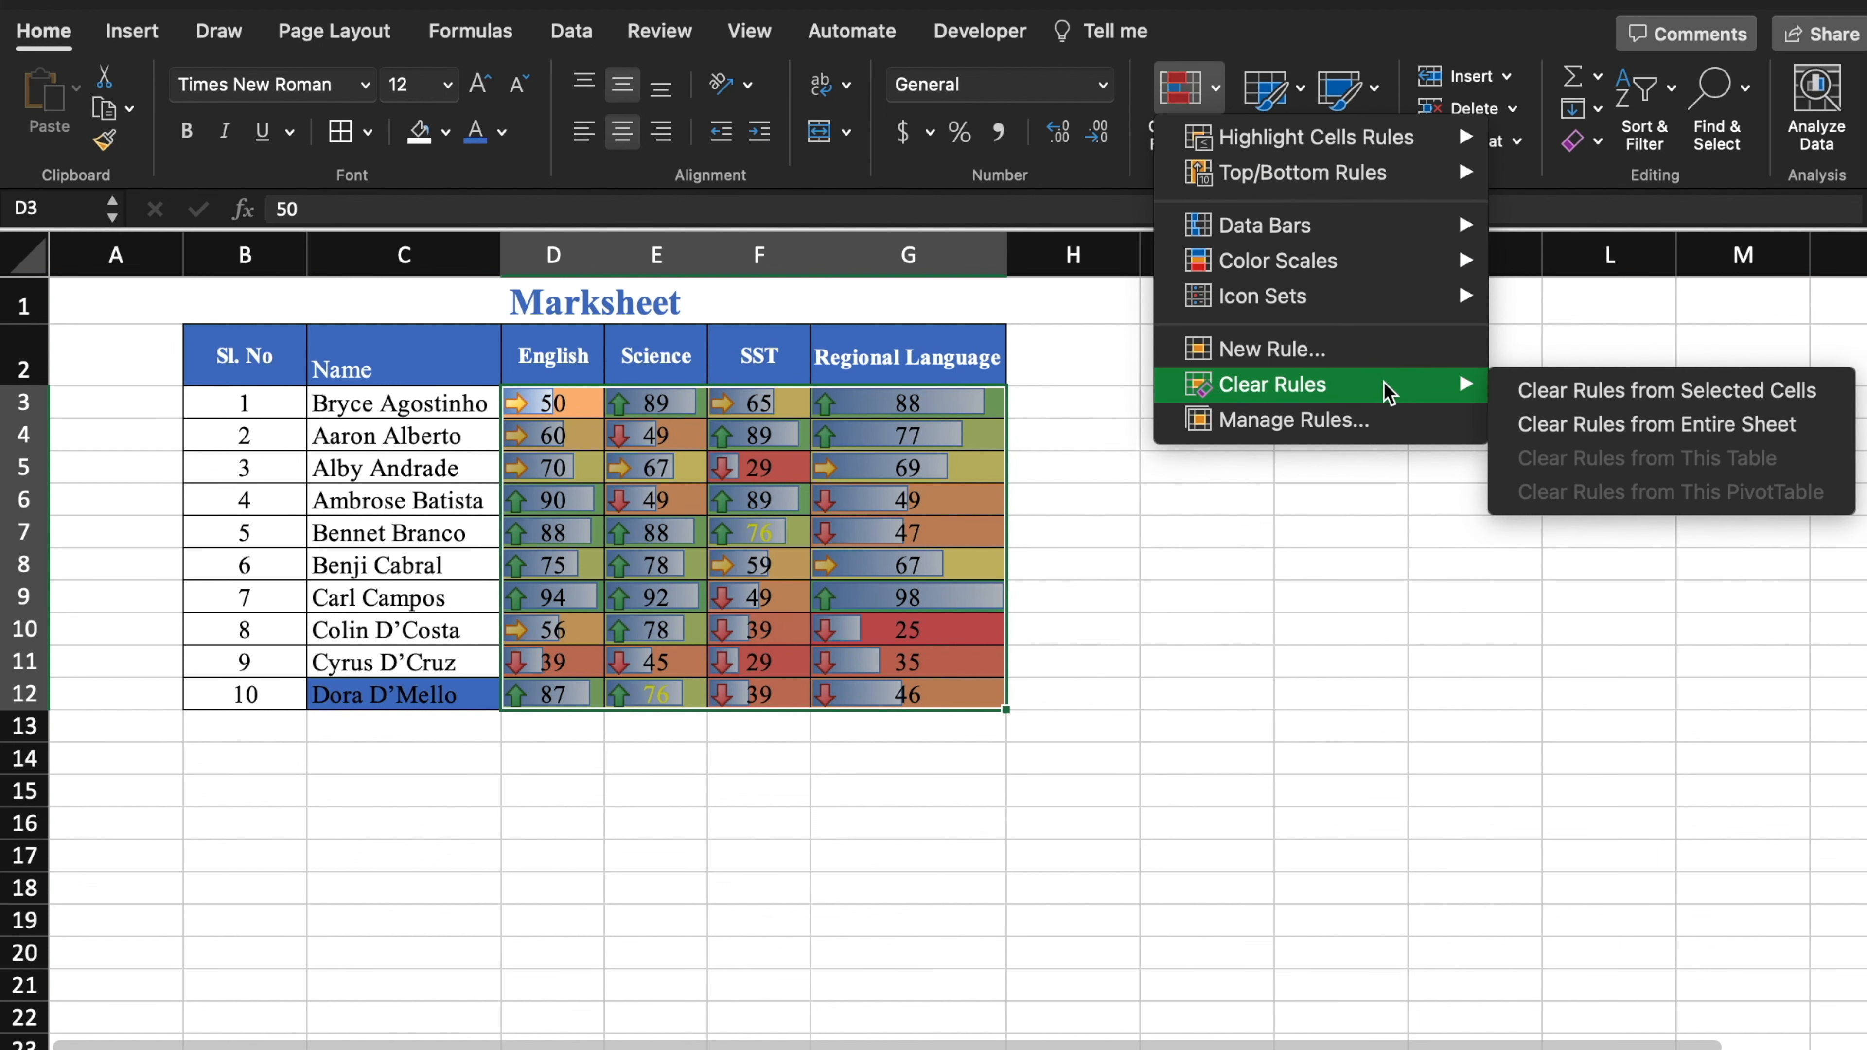
click(1525, 432)
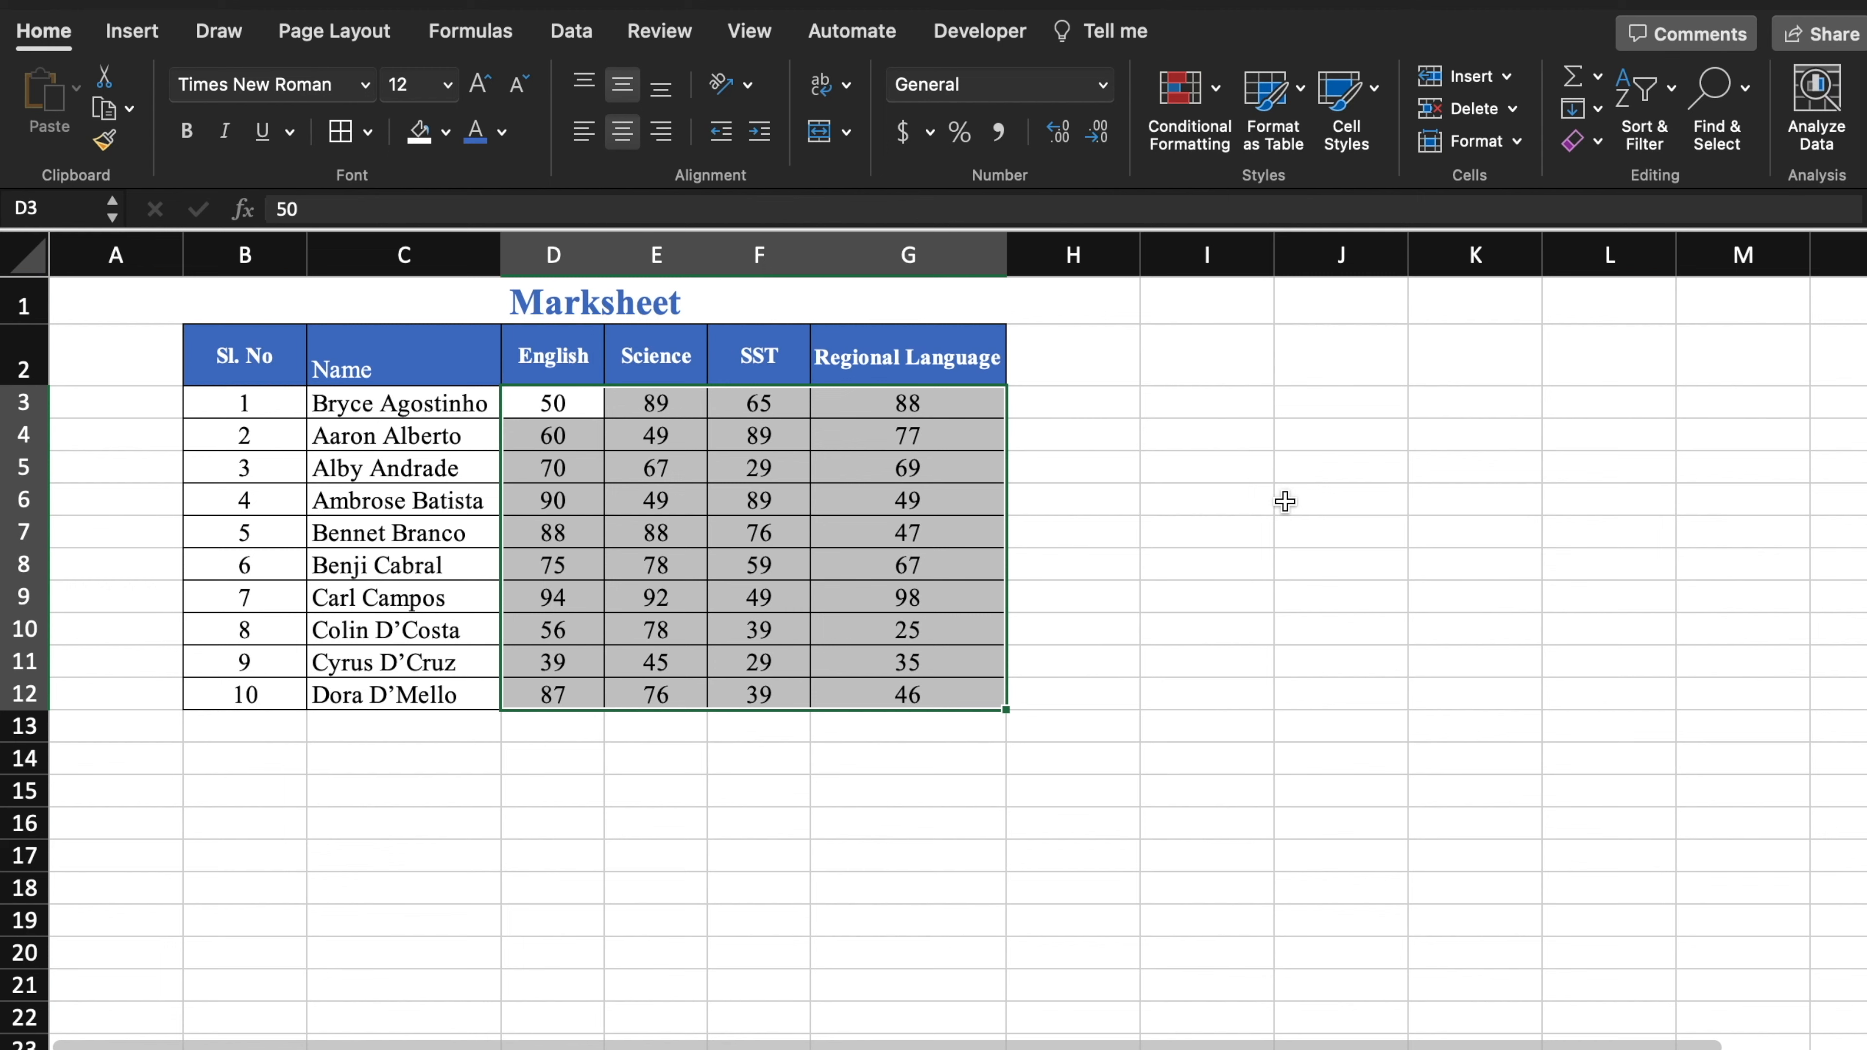